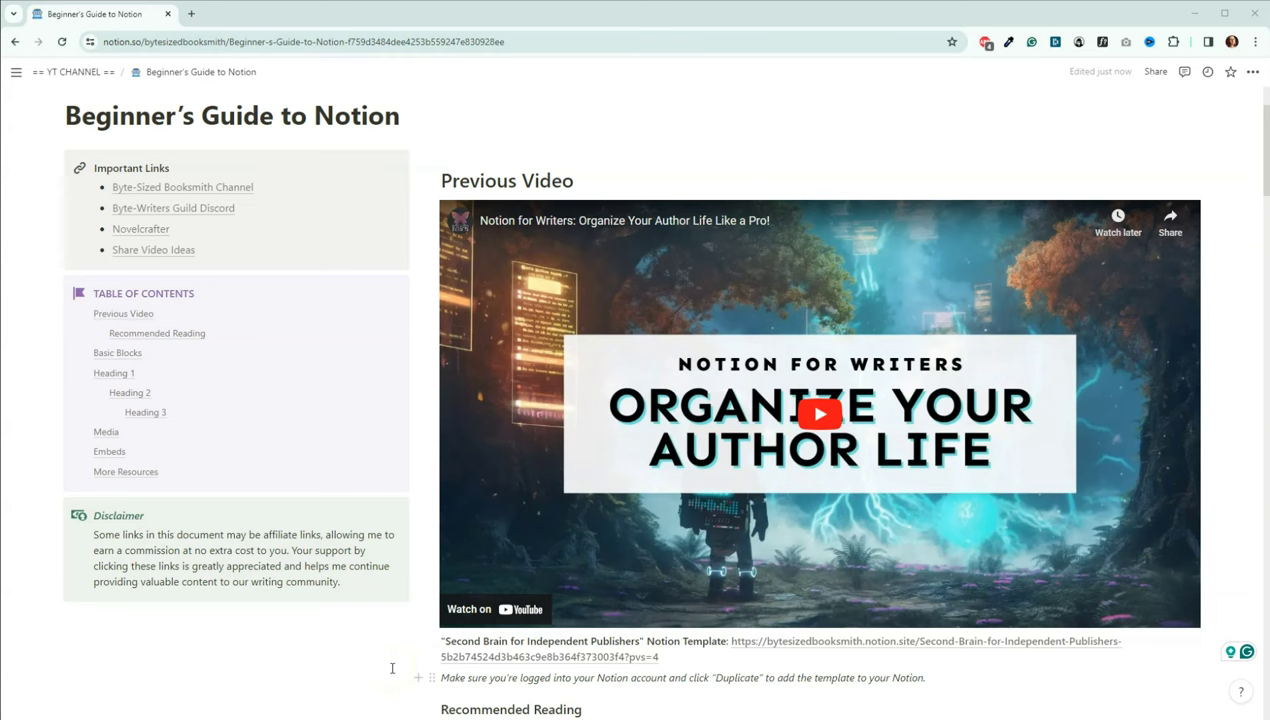
Add the line "Start talking" as a regular text block under "Regular text" in the Basic Blocks section.
{"action": "scroll", "coordinate": [437, 620], "scroll_direction": "down", "scroll_amount": 2}
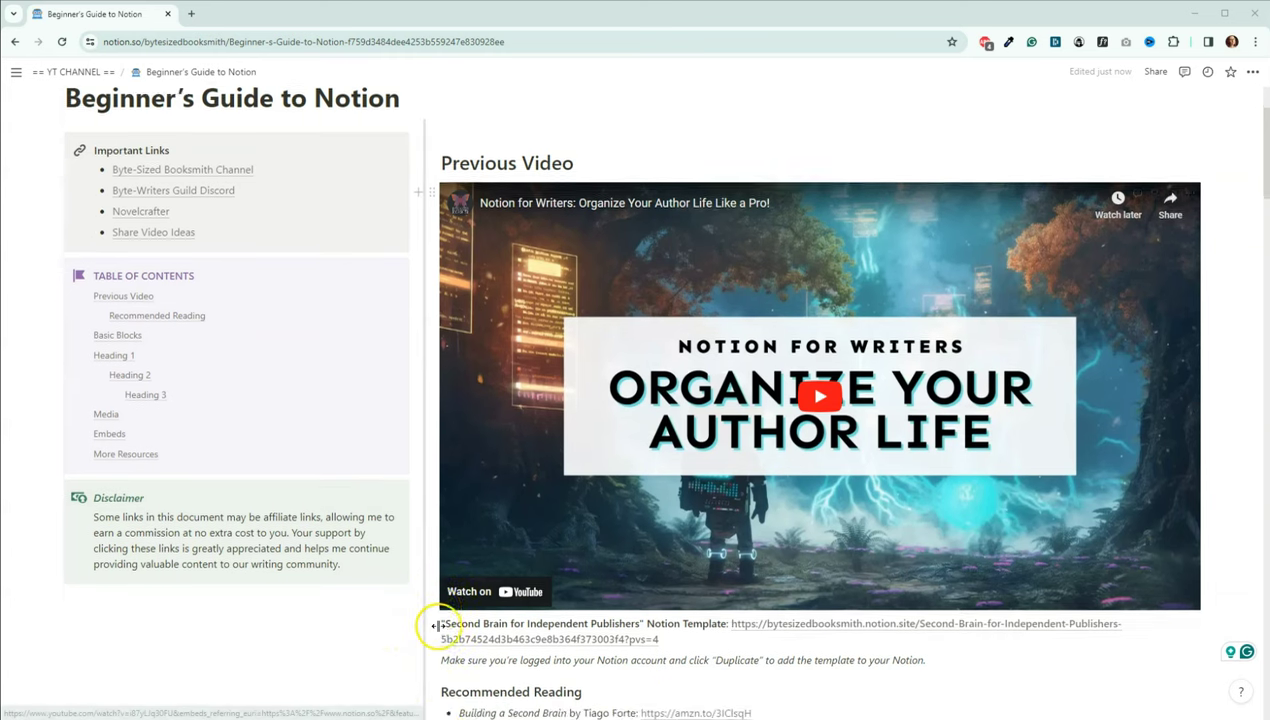
{"action": "scroll", "coordinate": [437, 626], "scroll_direction": "down", "scroll_amount": 2}
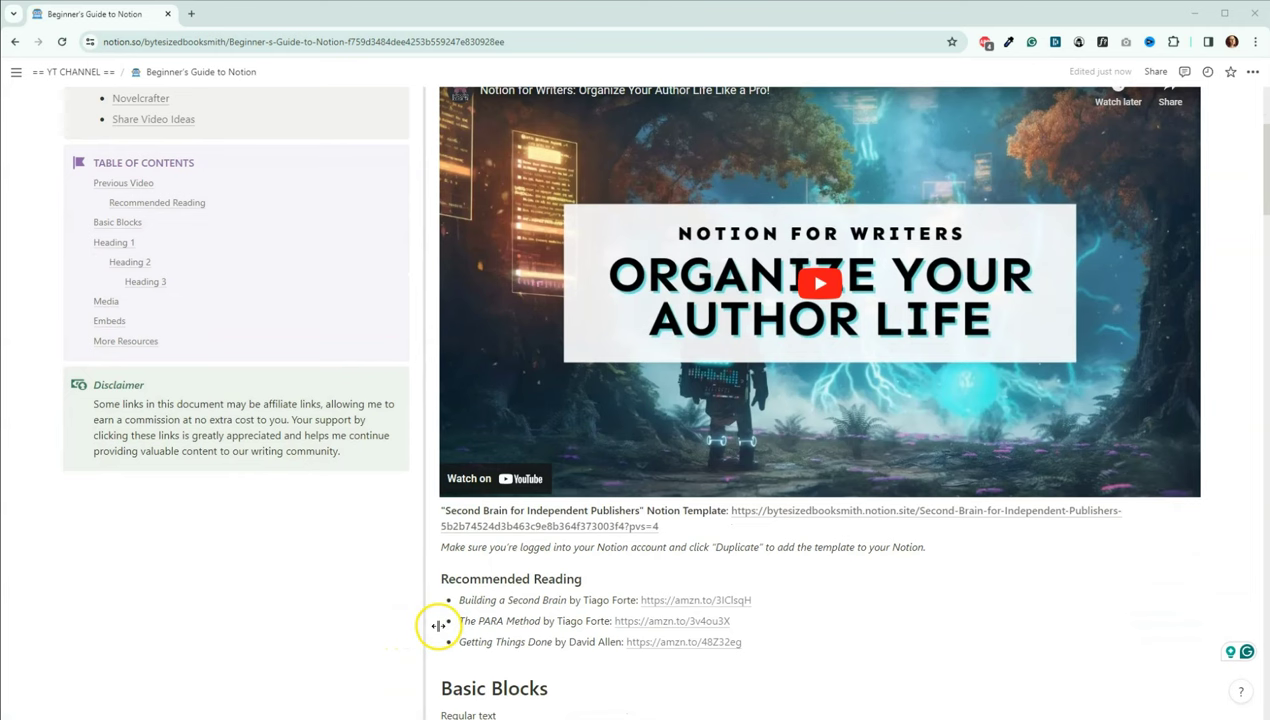
{"action": "left_click", "coordinate": [673, 527]}
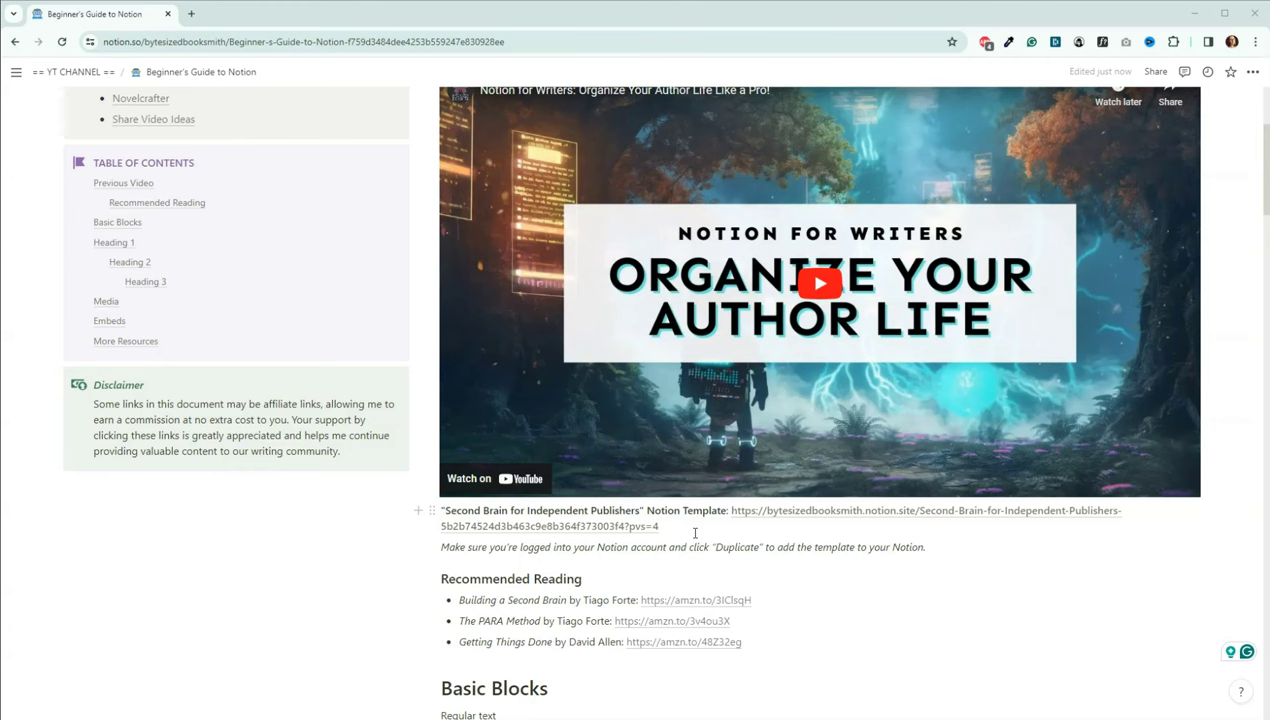
{"action": "scroll", "coordinate": [695, 533], "scroll_direction": "down", "scroll_amount": 1}
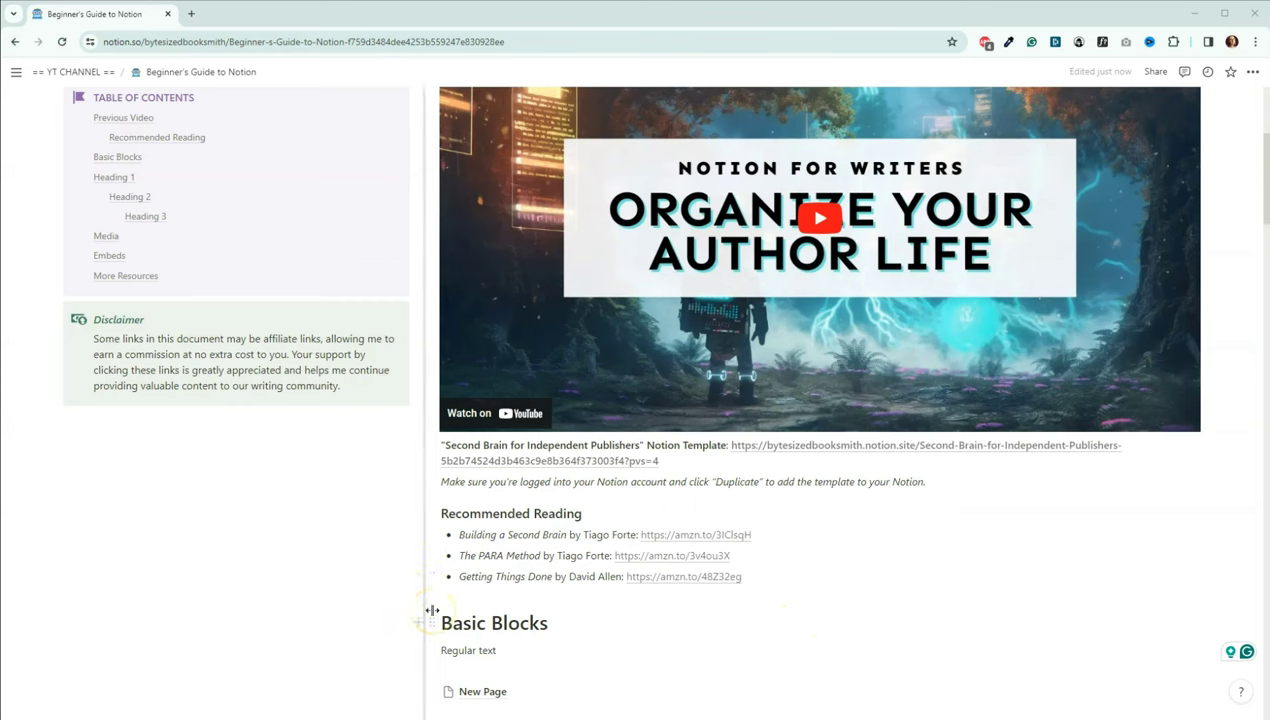
{"action": "left_click", "coordinate": [439, 597]}
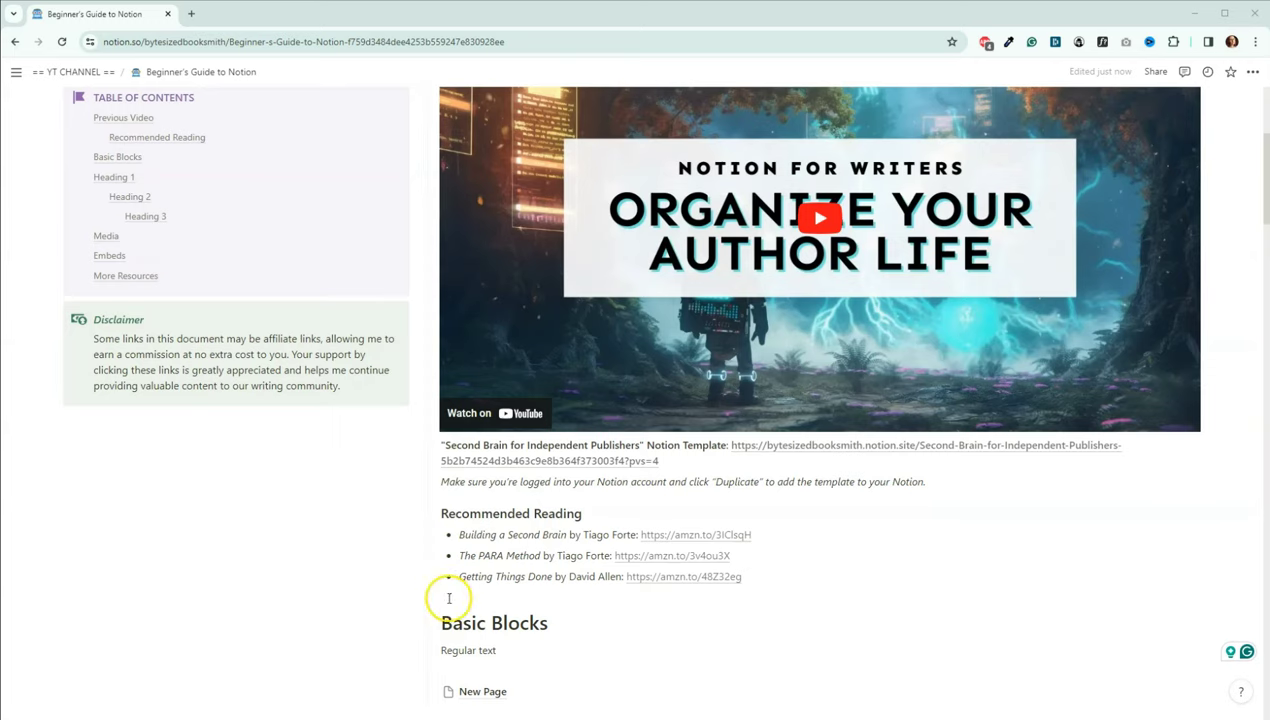
{"action": "scroll", "coordinate": [439, 596], "scroll_direction": "down", "scroll_amount": 2}
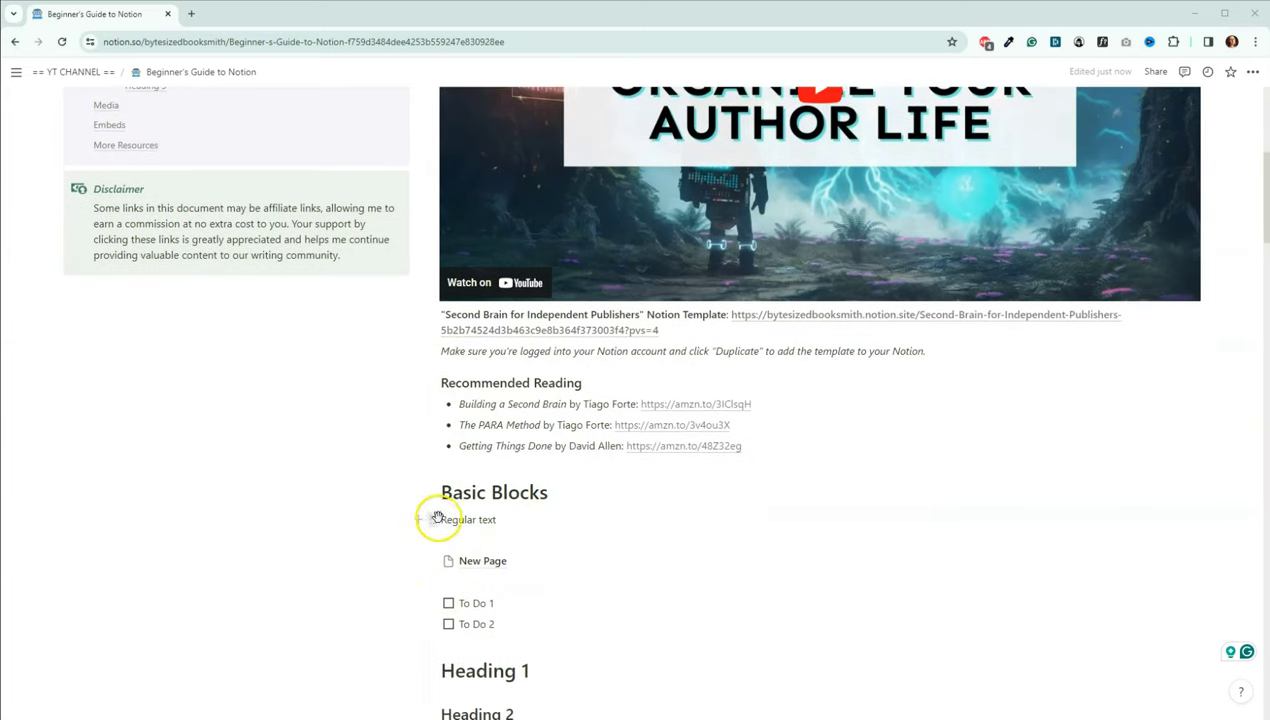
{"action": "left_click", "coordinate": [500, 520]}
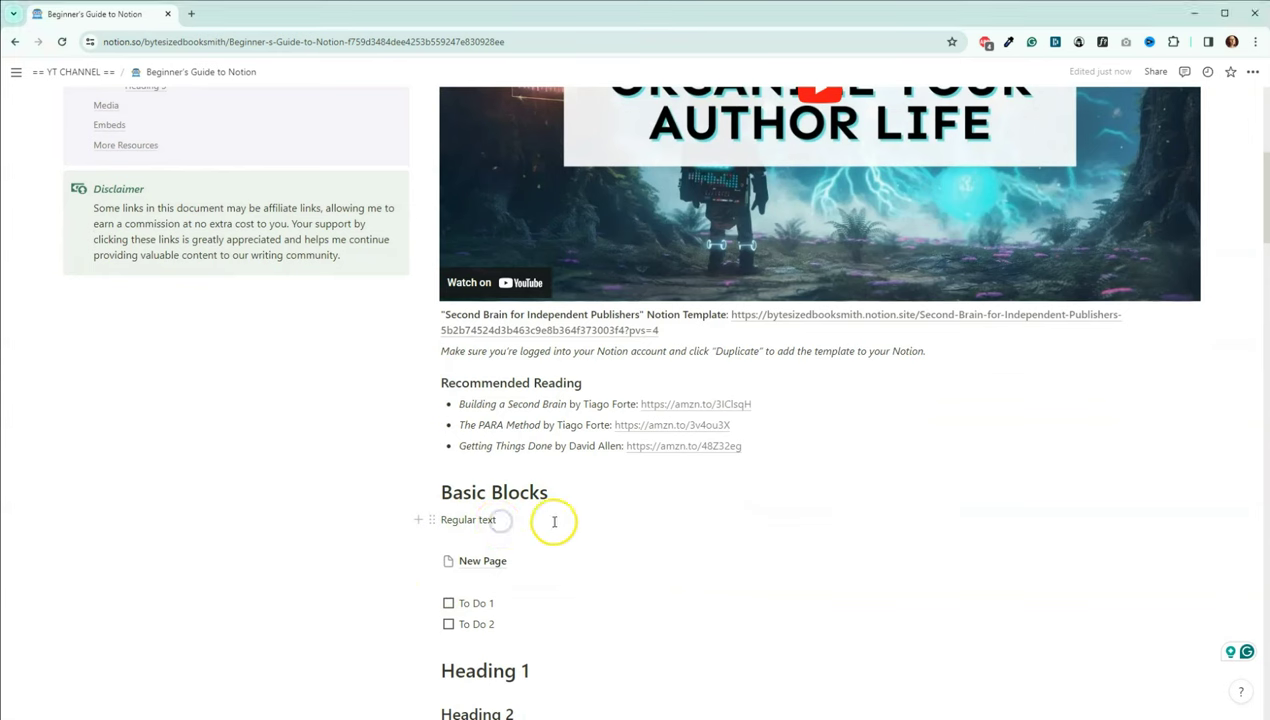
{"action": "key", "text": "Return"}
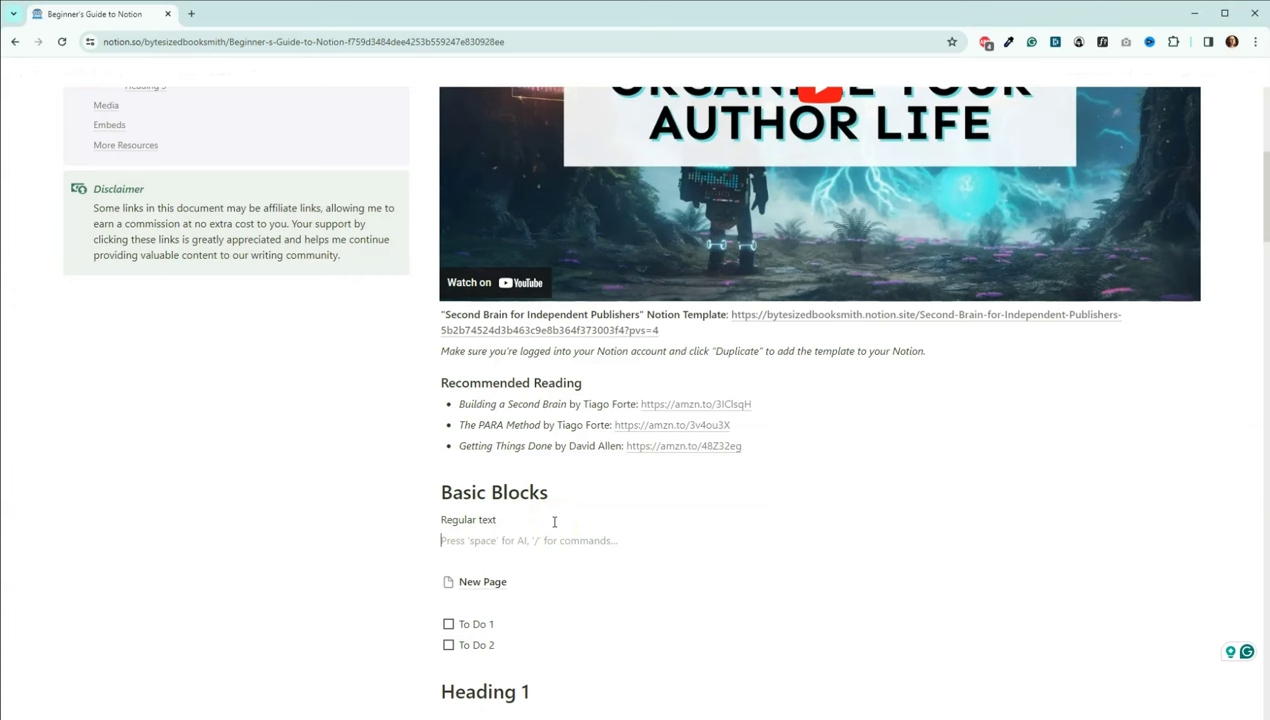
{"action": "type", "text": "Start ta"}
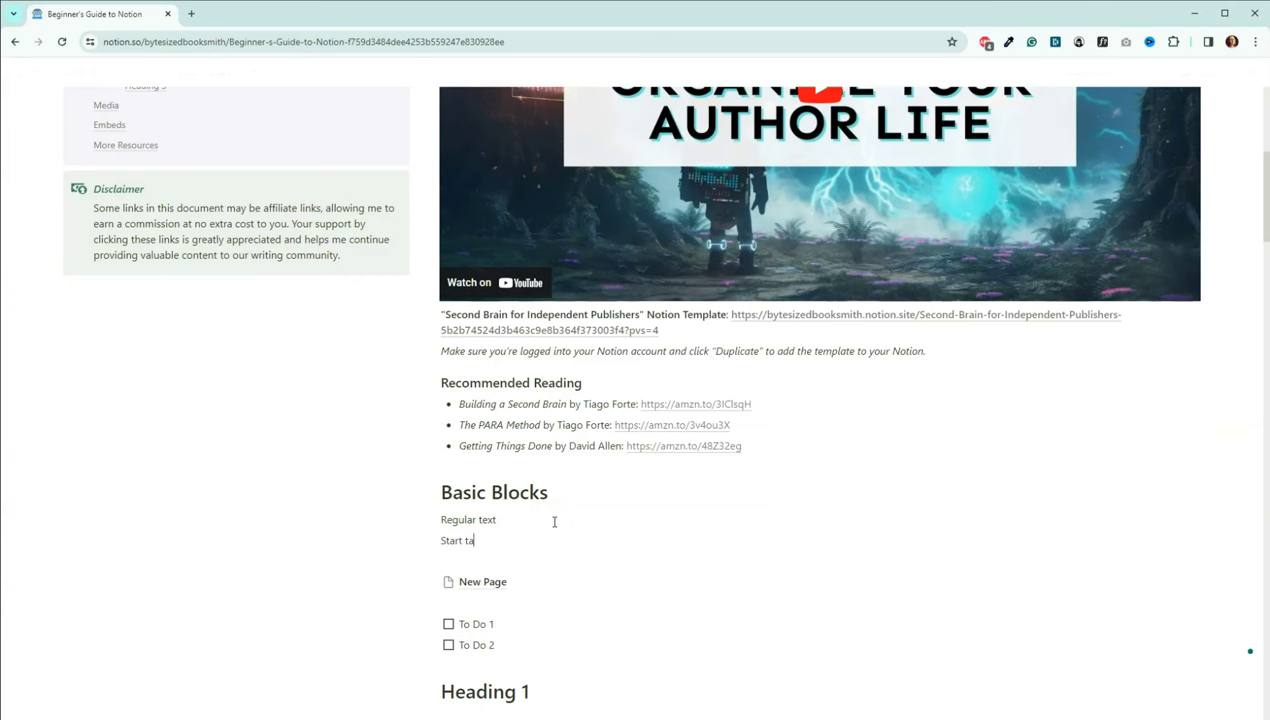
{"action": "type", "text": "lking"}
Open the New Page sub-page from Basic Blocks and review its starting options for content.
{"action": "scroll", "coordinate": [554, 521], "scroll_direction": "down", "scroll_amount": 1}
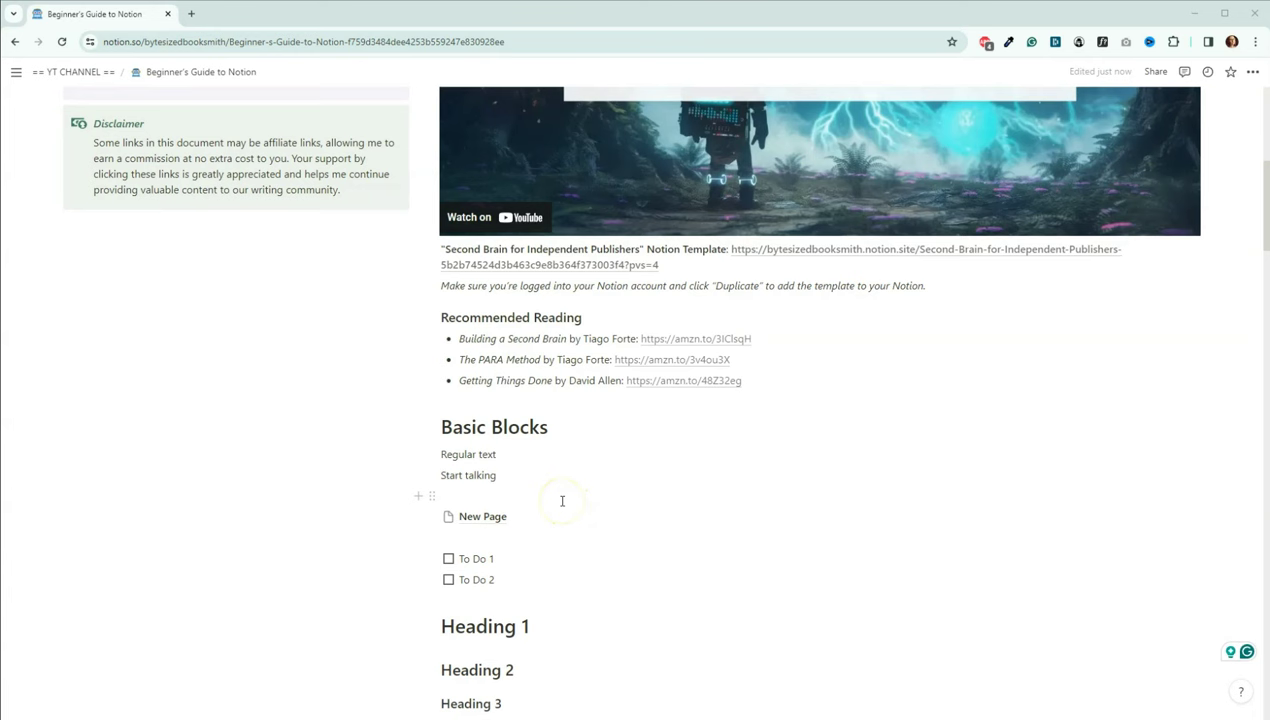
{"action": "mouse_move", "coordinate": [470, 522]}
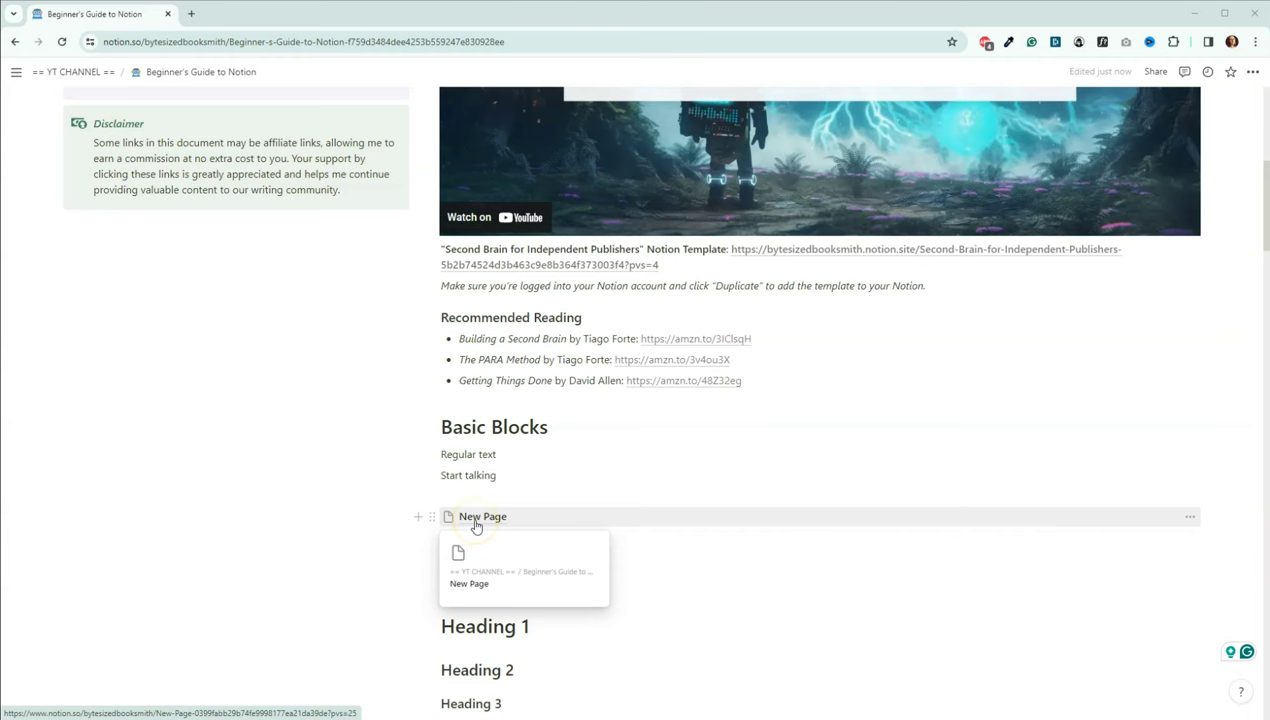
{"action": "left_click", "coordinate": [474, 522]}
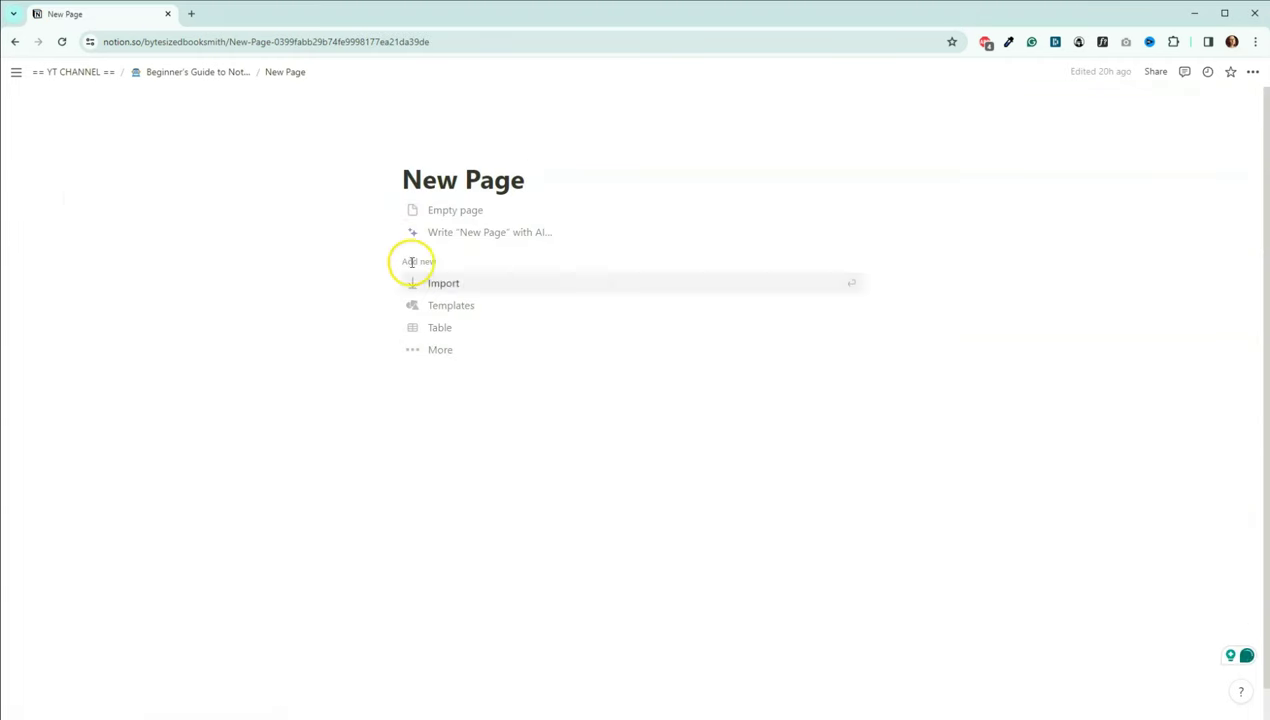
{"action": "left_click", "coordinate": [470, 236]}
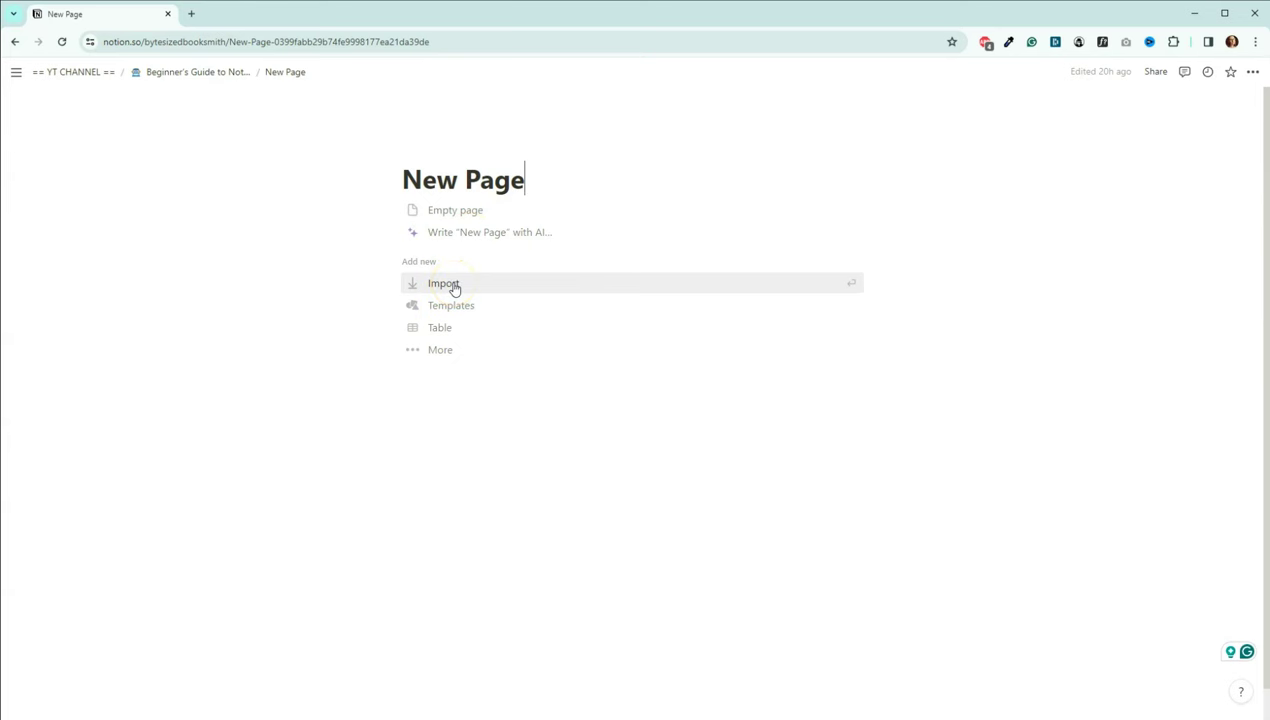
{"action": "left_click", "coordinate": [452, 337]}
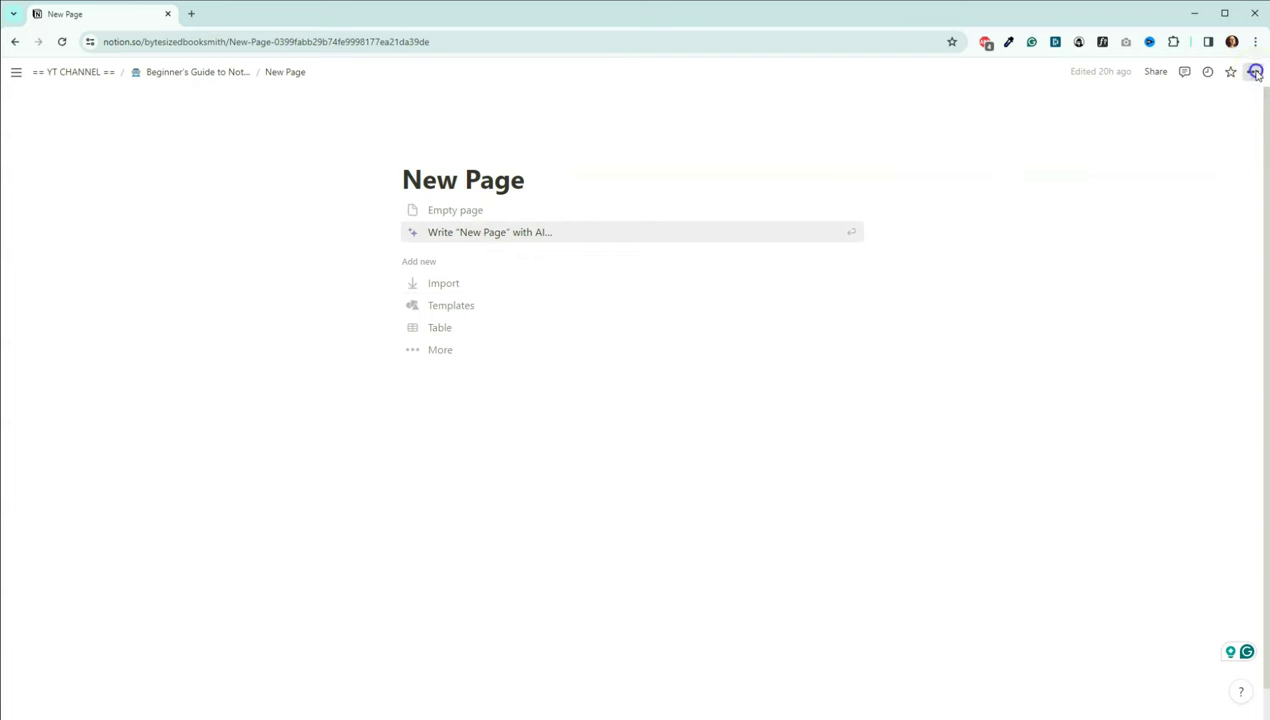
Try the full-width layout on New Page and switch it back off.
{"action": "left_click", "coordinate": [1253, 73]}
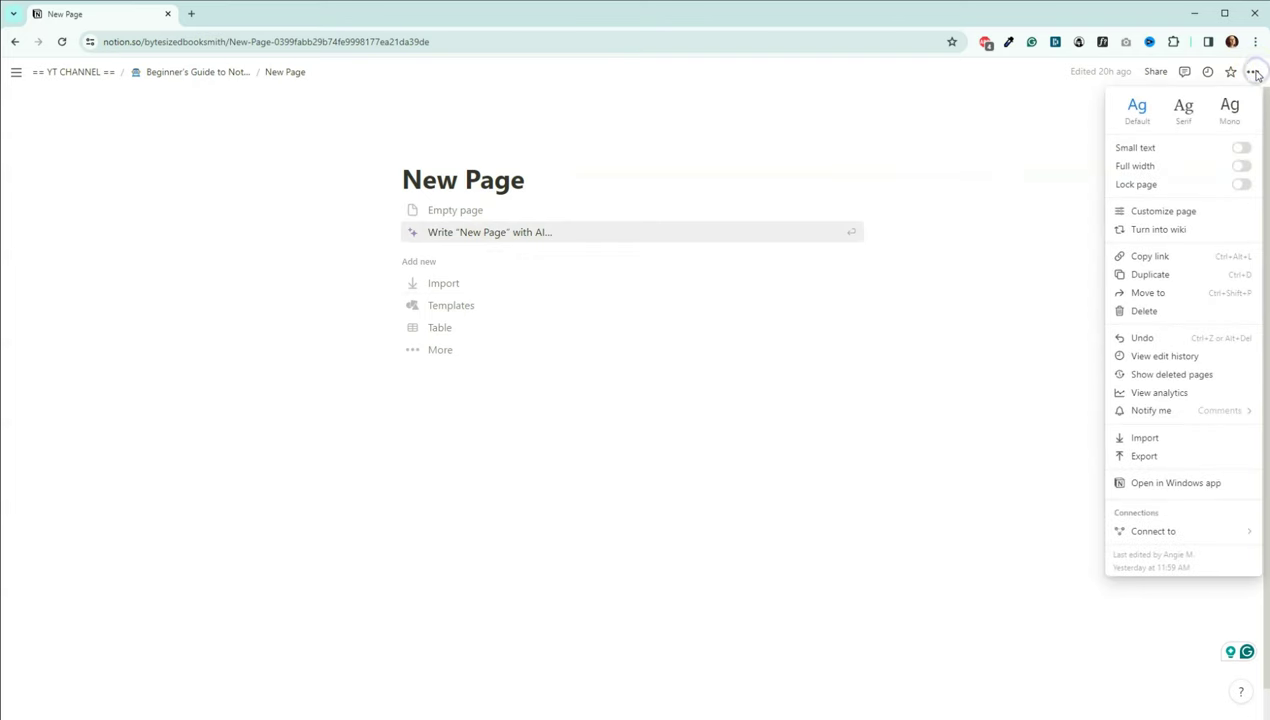
{"action": "left_click", "coordinate": [1147, 168]}
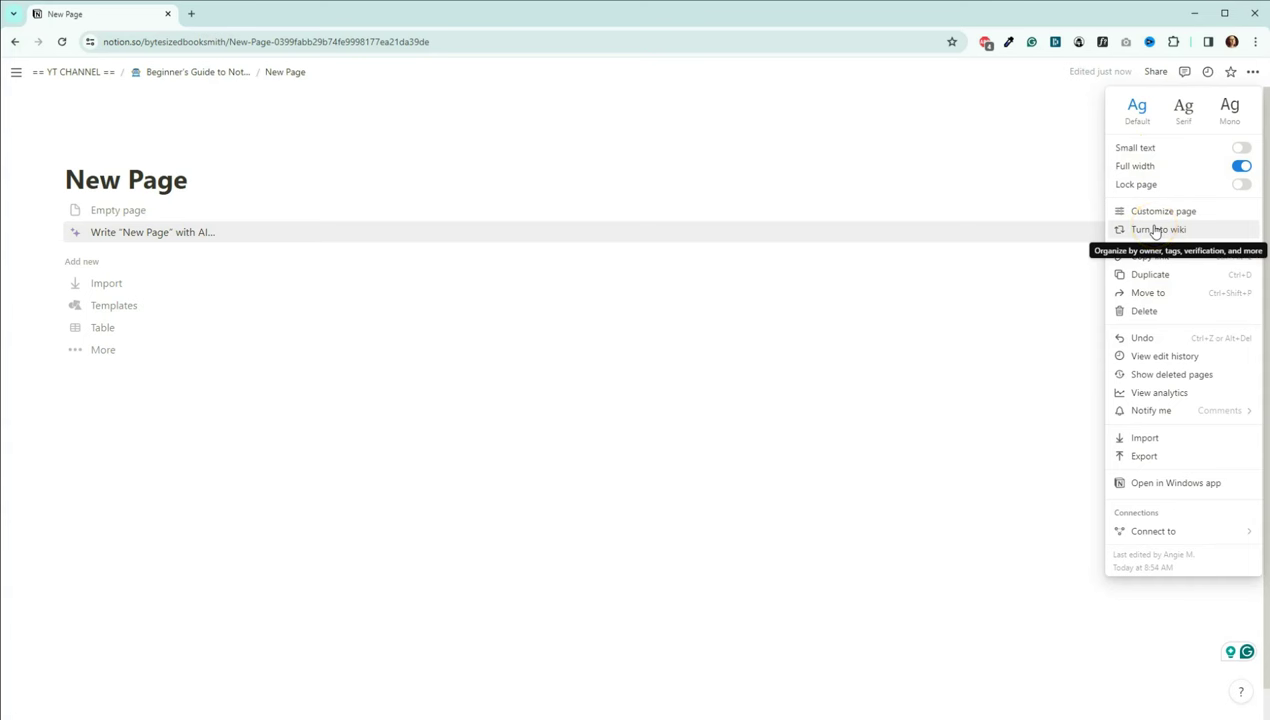
{"action": "left_click", "coordinate": [1176, 168]}
{"action": "left_click", "coordinate": [1037, 131]}
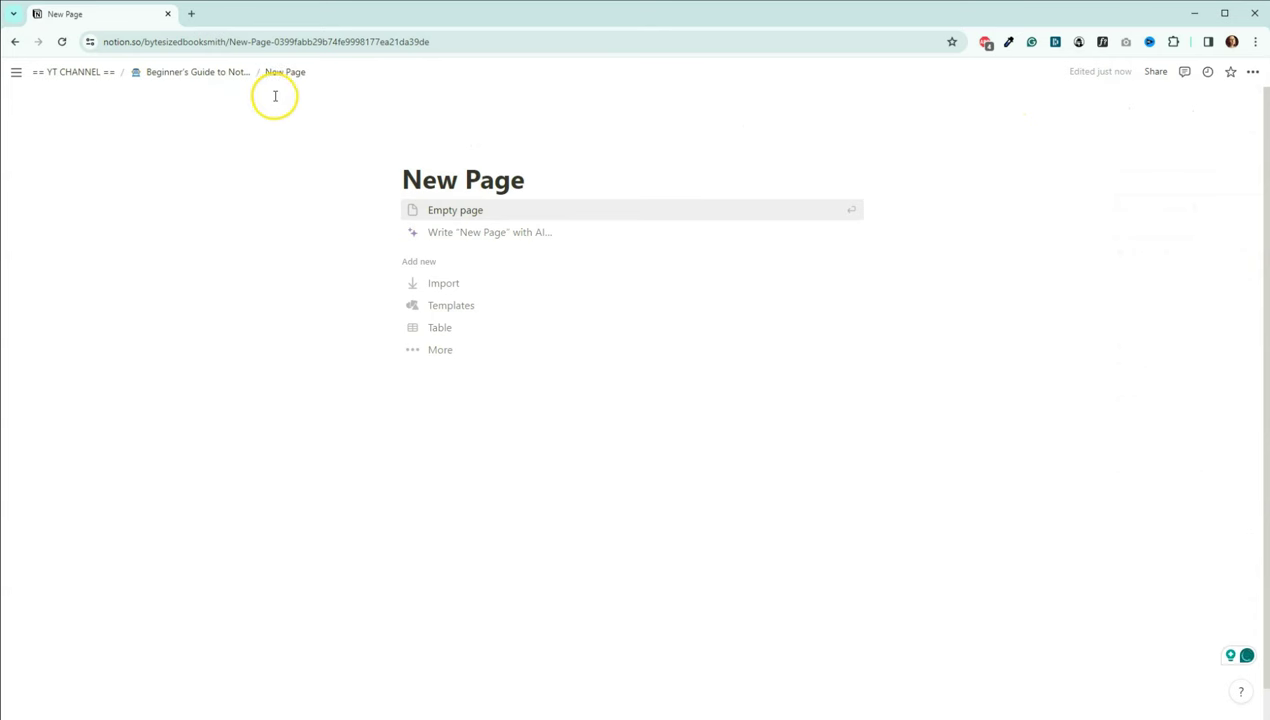
Return to the Beginner's Guide and create a sub-page titled "Another New Page" directly below New Page.
{"action": "left_click", "coordinate": [221, 72]}
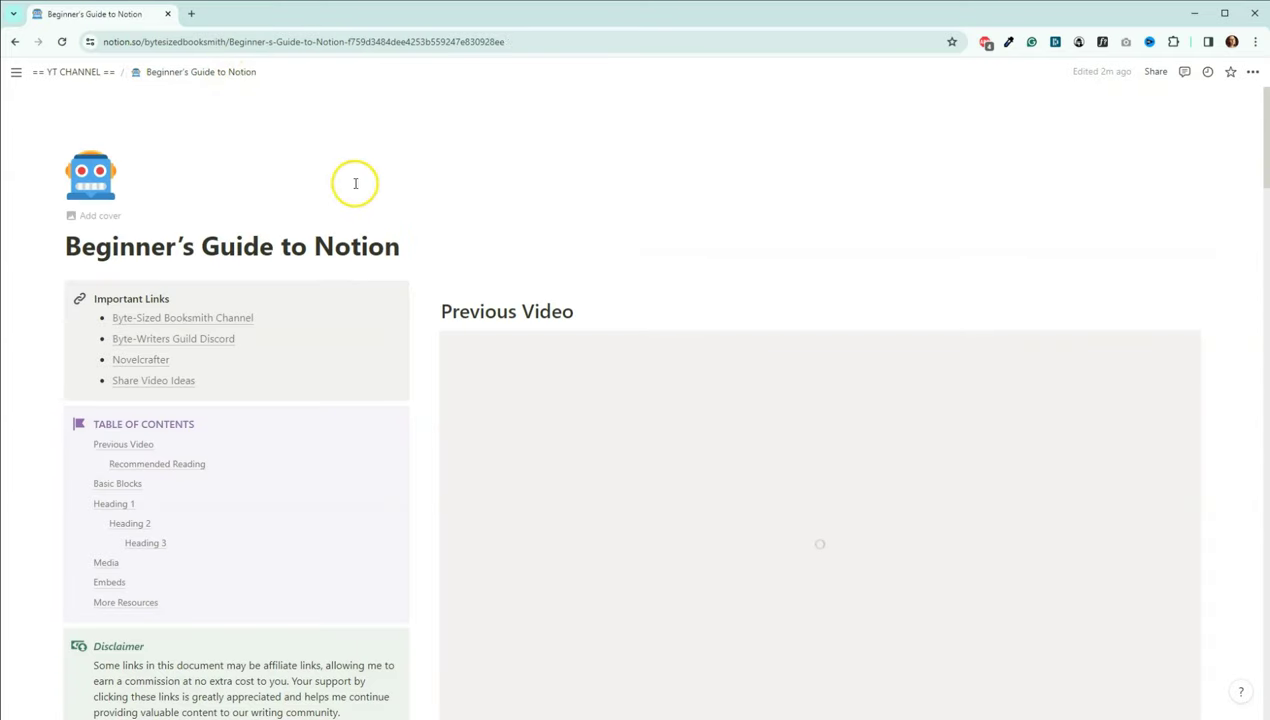
{"action": "scroll", "coordinate": [1229, 275], "scroll_direction": "down", "scroll_amount": 2}
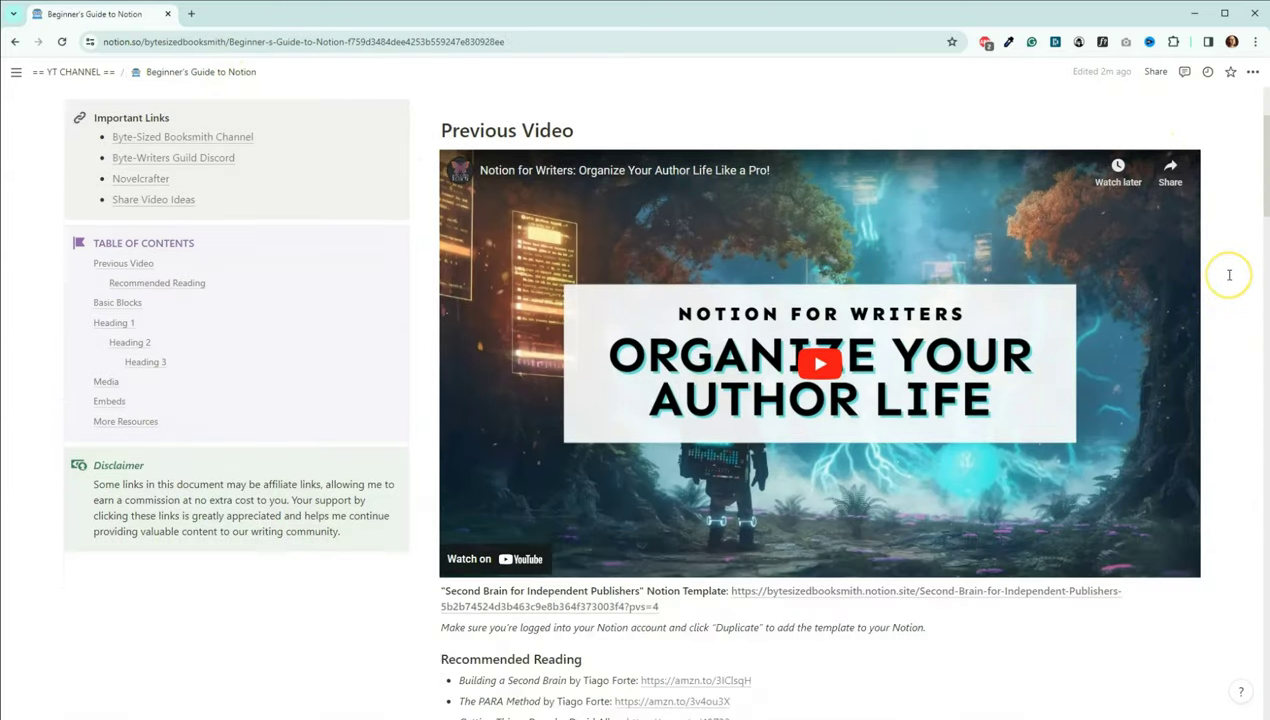
{"action": "scroll", "coordinate": [1229, 275], "scroll_direction": "down", "scroll_amount": 3}
{"action": "scroll", "coordinate": [1229, 275], "scroll_direction": "down", "scroll_amount": 1}
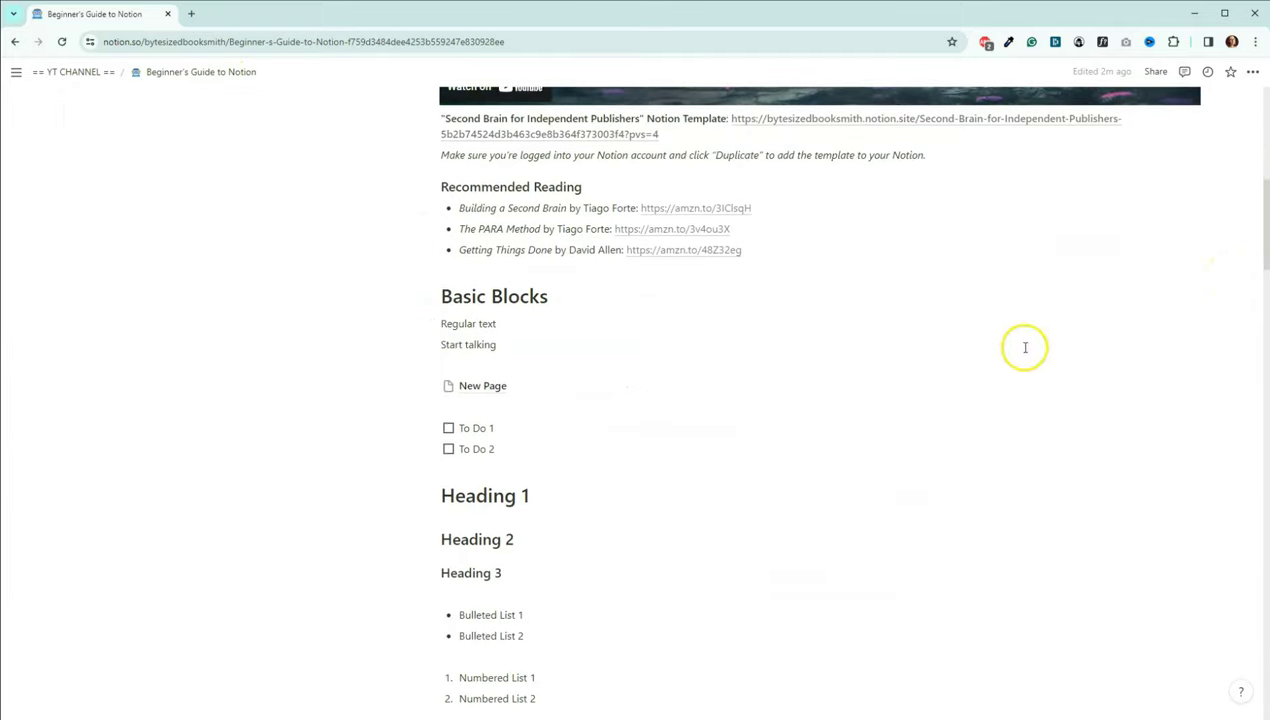
{"action": "left_click", "coordinate": [472, 404]}
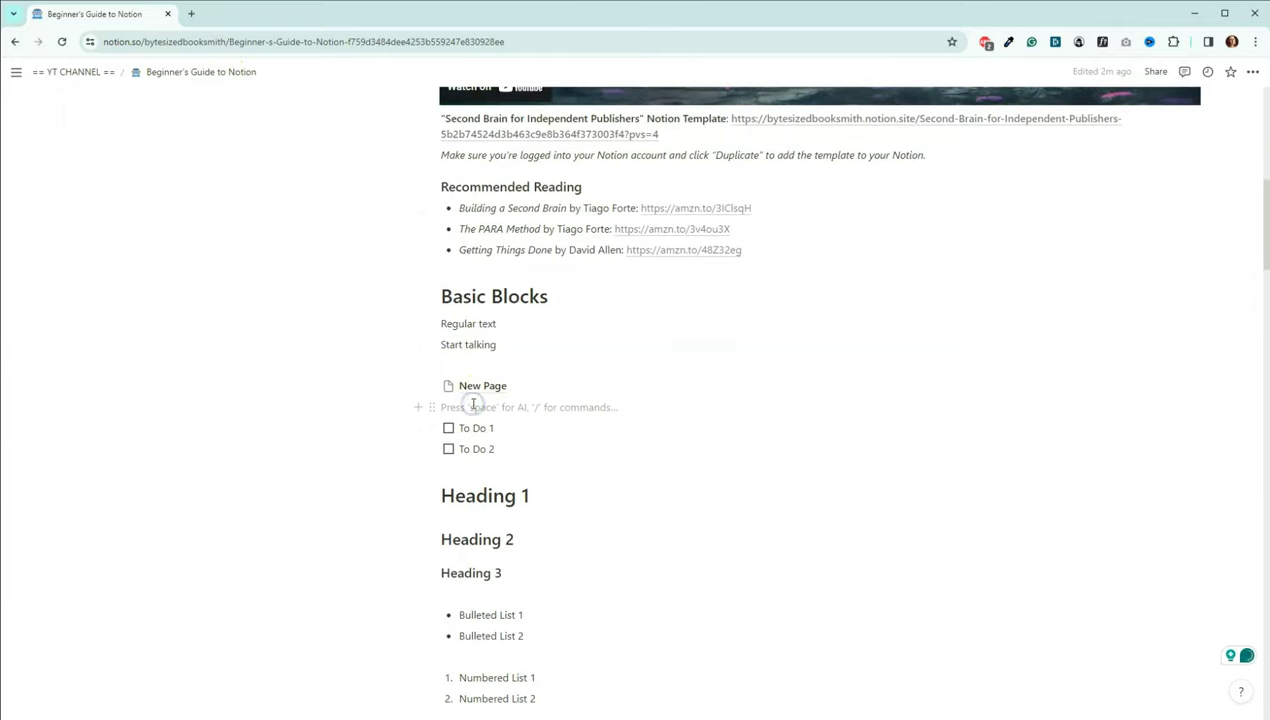
{"action": "type", "text": "/pag"}
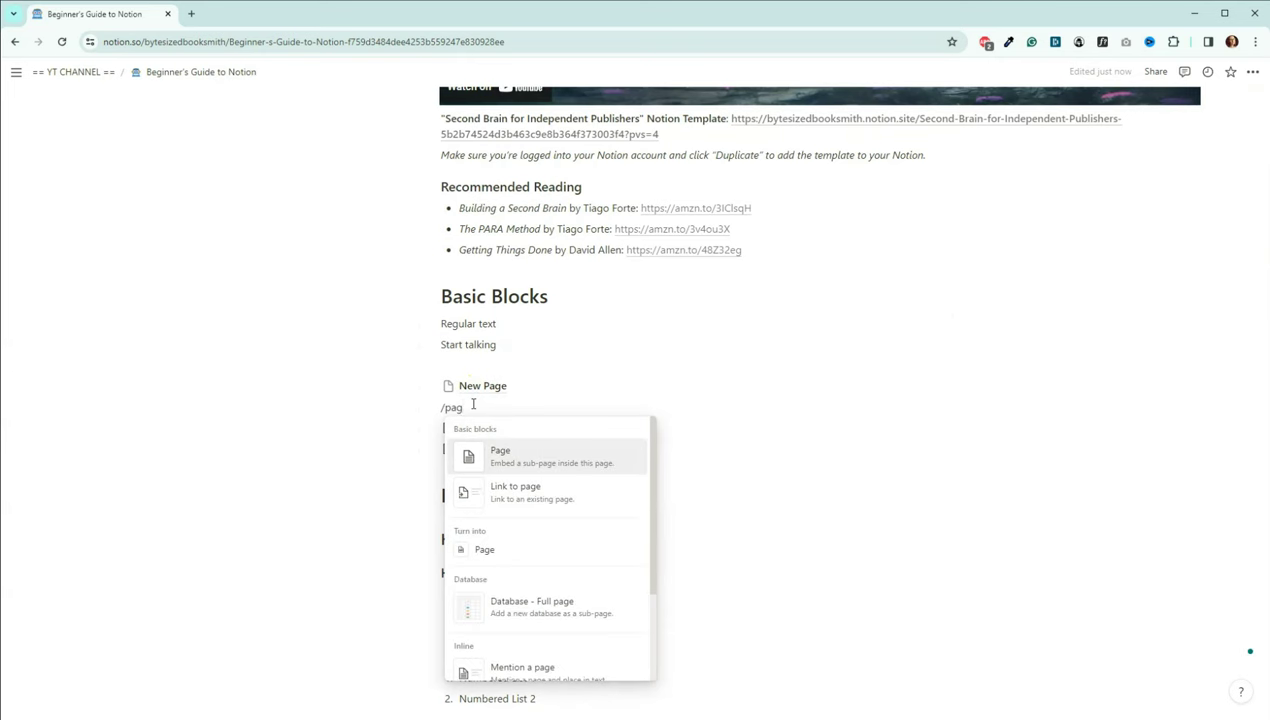
{"action": "key", "text": "Return"}
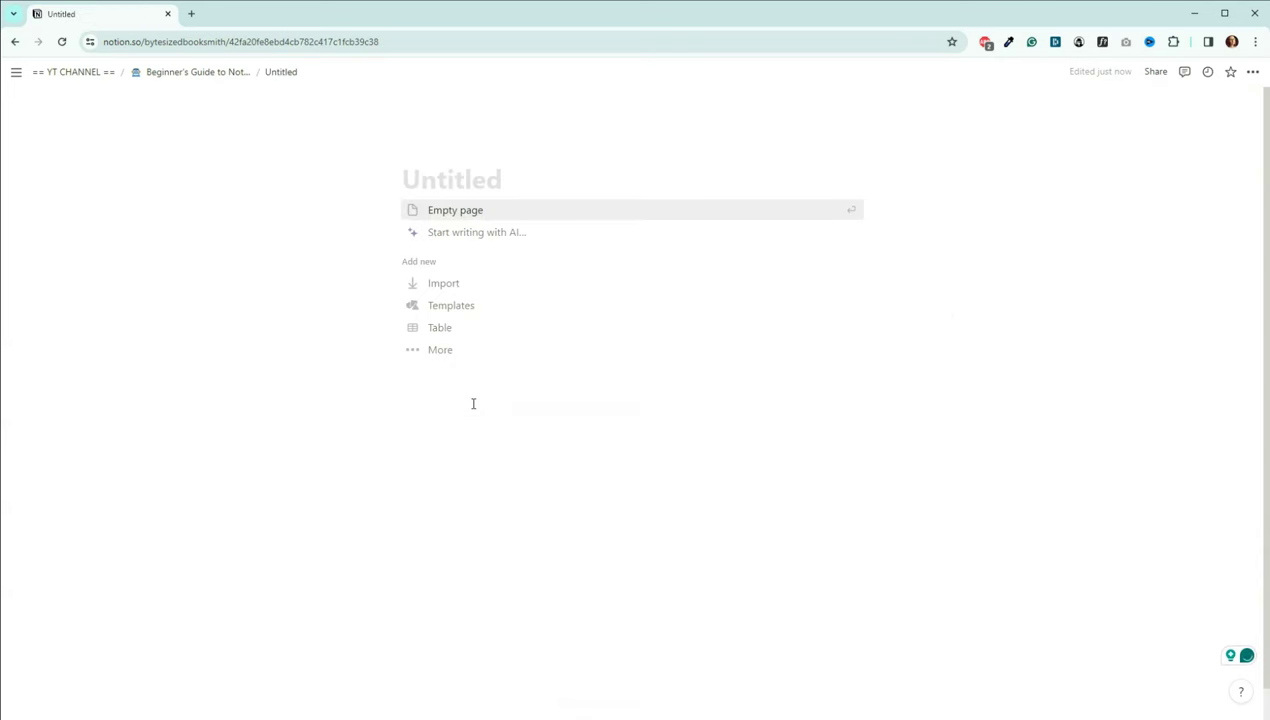
{"action": "type", "text": "Another New Page"}
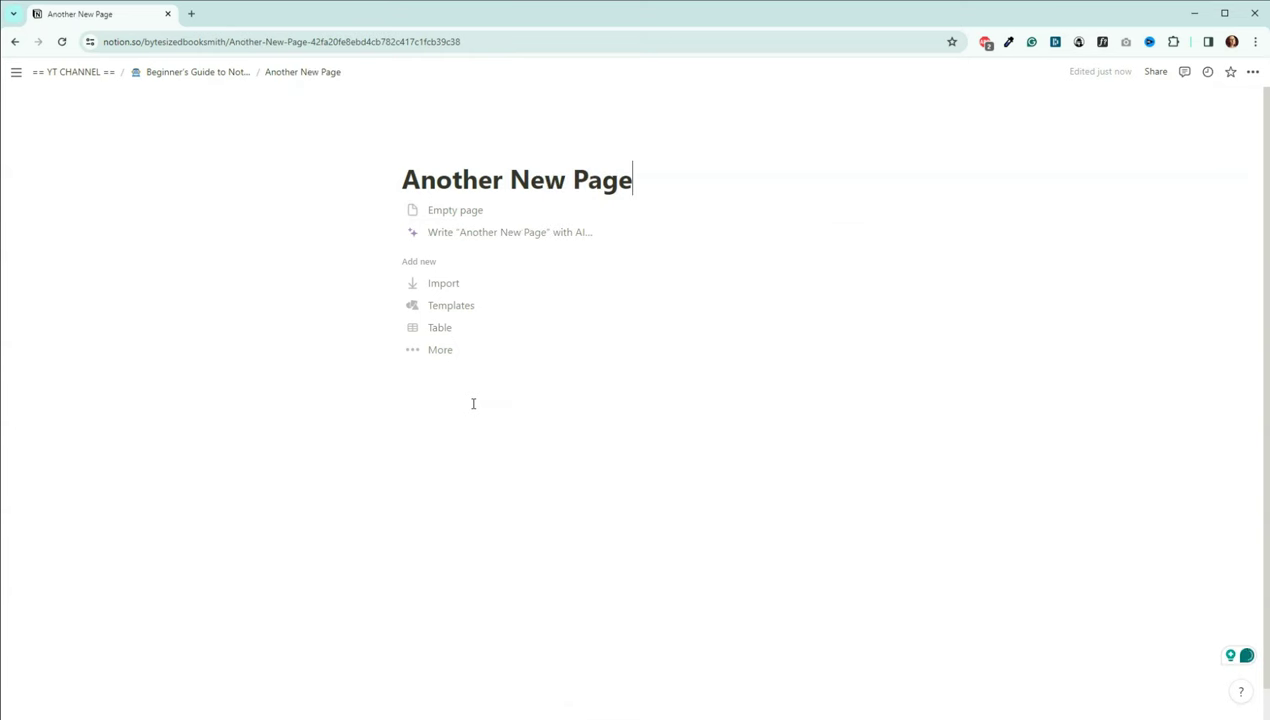
Return to the Beginner's Guide page and check, then uncheck, the To Do 1 item in Basic Blocks.
{"action": "left_click", "coordinate": [195, 76]}
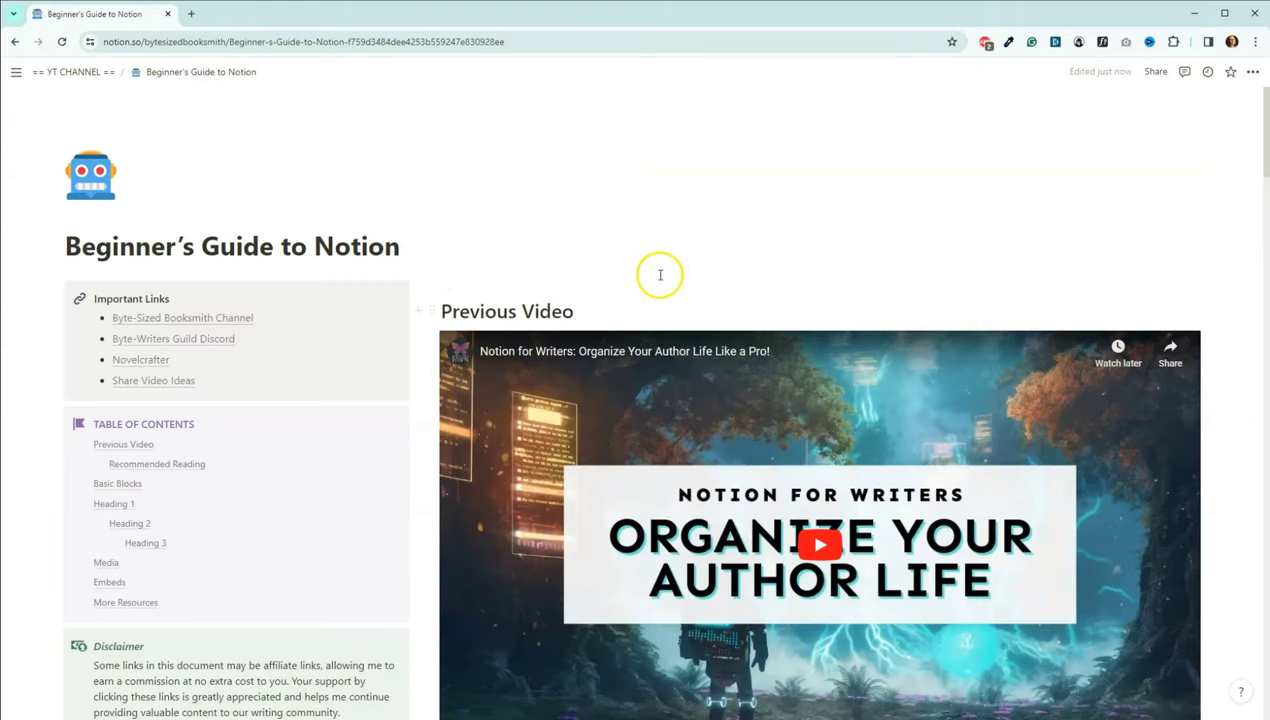
{"action": "scroll", "coordinate": [658, 270], "scroll_direction": "down", "scroll_amount": 3}
{"action": "scroll", "coordinate": [659, 266], "scroll_direction": "down", "scroll_amount": 5}
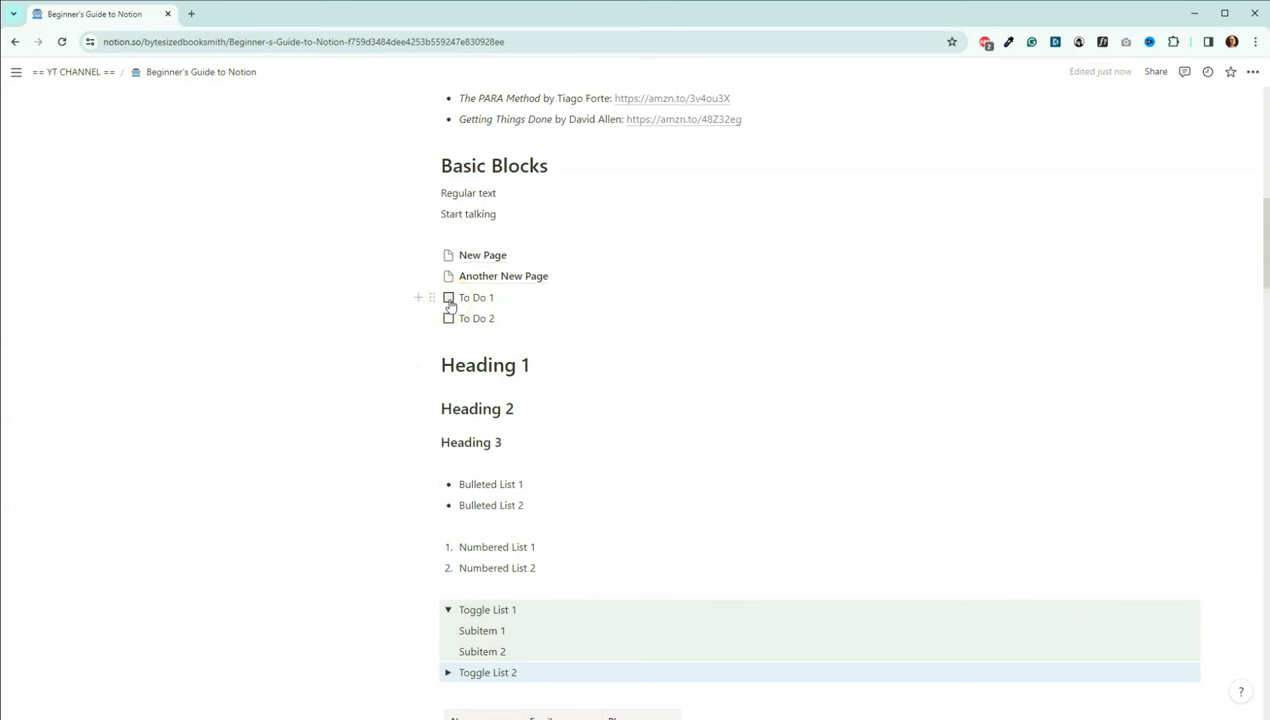
{"action": "left_click", "coordinate": [448, 299]}
{"action": "left_click", "coordinate": [448, 297]}
Add a new to-do item reading "To Do 3" below To Do 2.
{"action": "key", "text": "Return"}
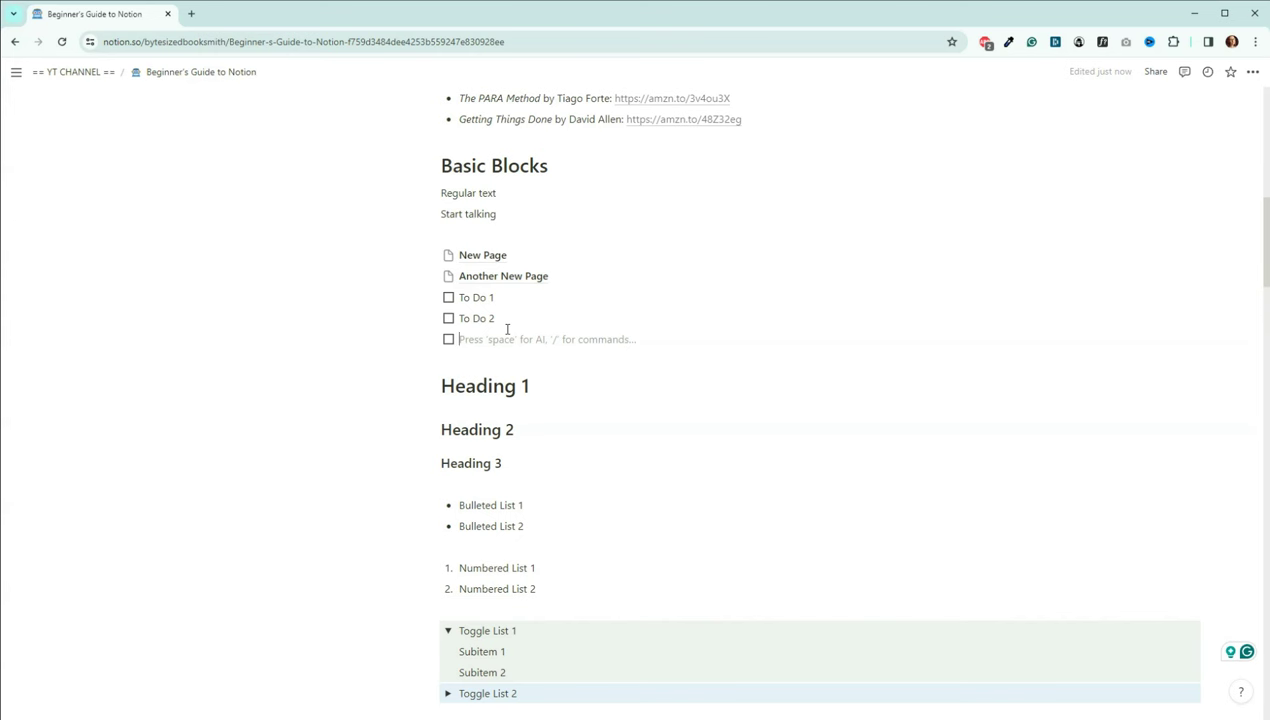
{"action": "type", "text": "To"}
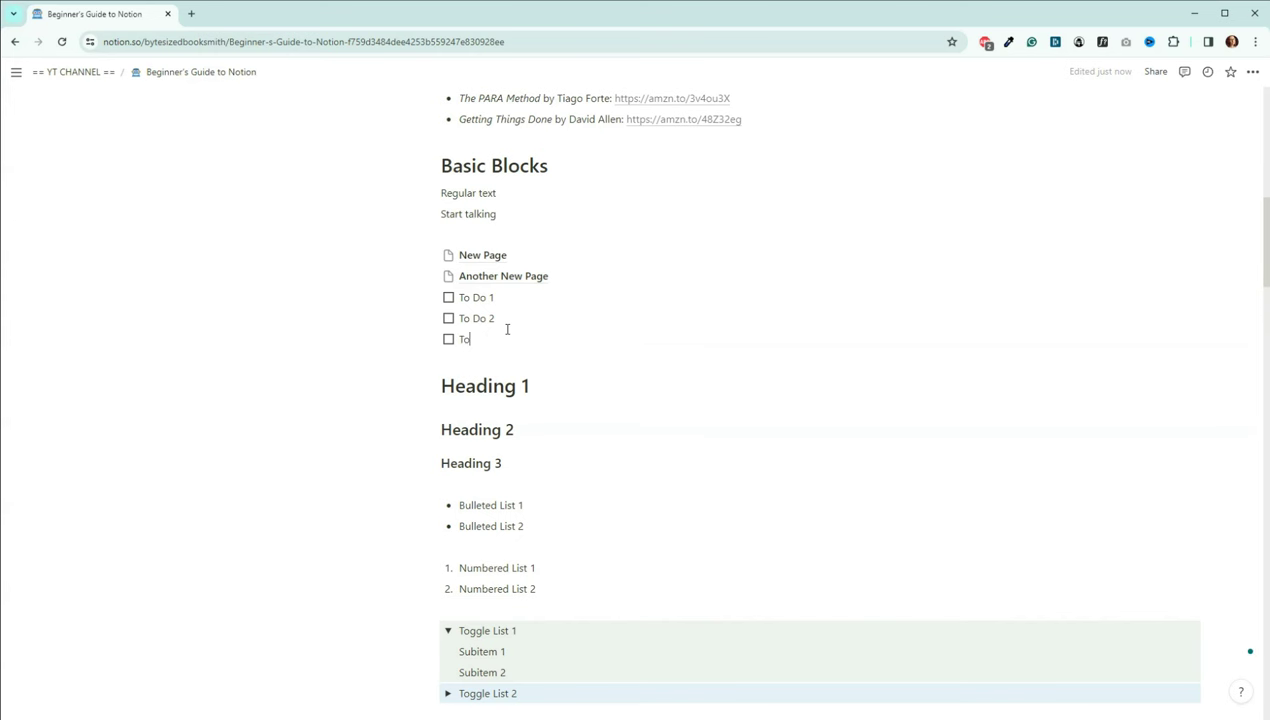
{"action": "type", "text": " Do 3"}
End the to-do list with a plain text block and convert it with the [] shorthand into a to-do reading "To Do 4".
{"action": "key", "text": "Return"}
{"action": "key", "text": "Return"}
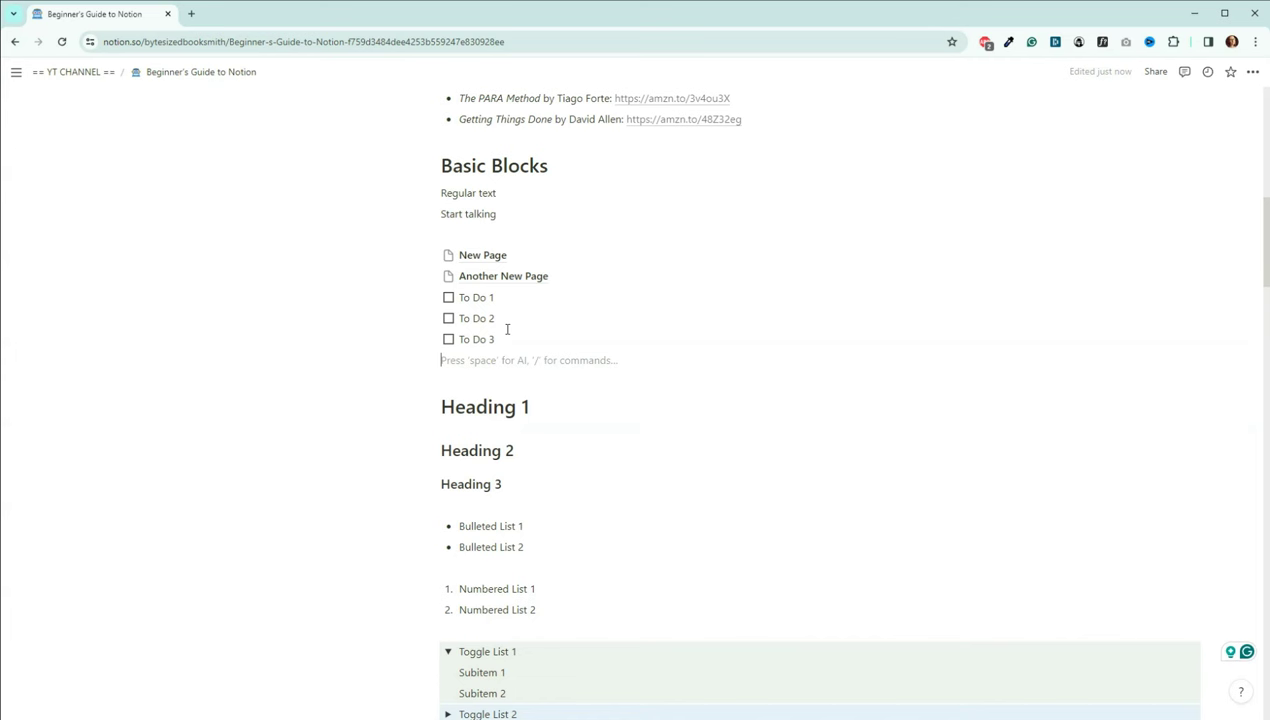
{"action": "type", "text": "["}
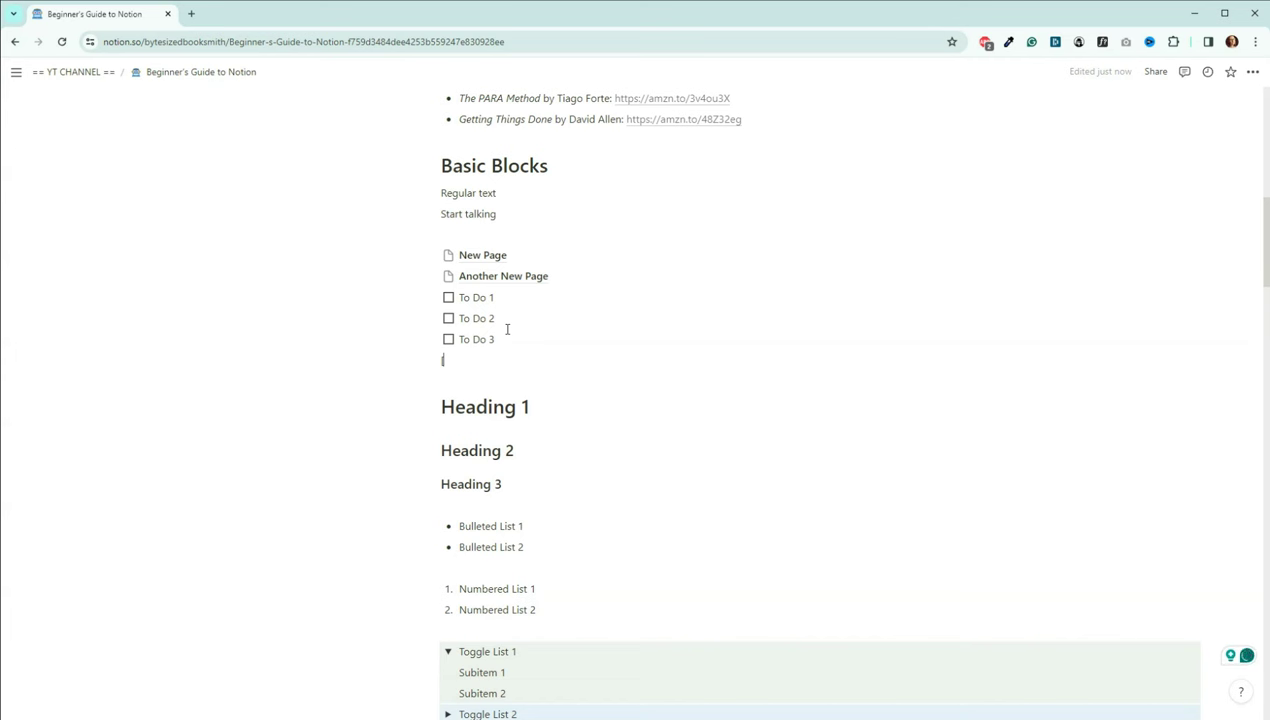
{"action": "type", "text": "]"}
{"action": "key", "text": "space"}
{"action": "type", "text": "To Do 4"}
Jump to the Heading 1 section through the page's table of contents and view the headings there.
{"action": "scroll", "coordinate": [502, 309], "scroll_direction": "down", "scroll_amount": 2}
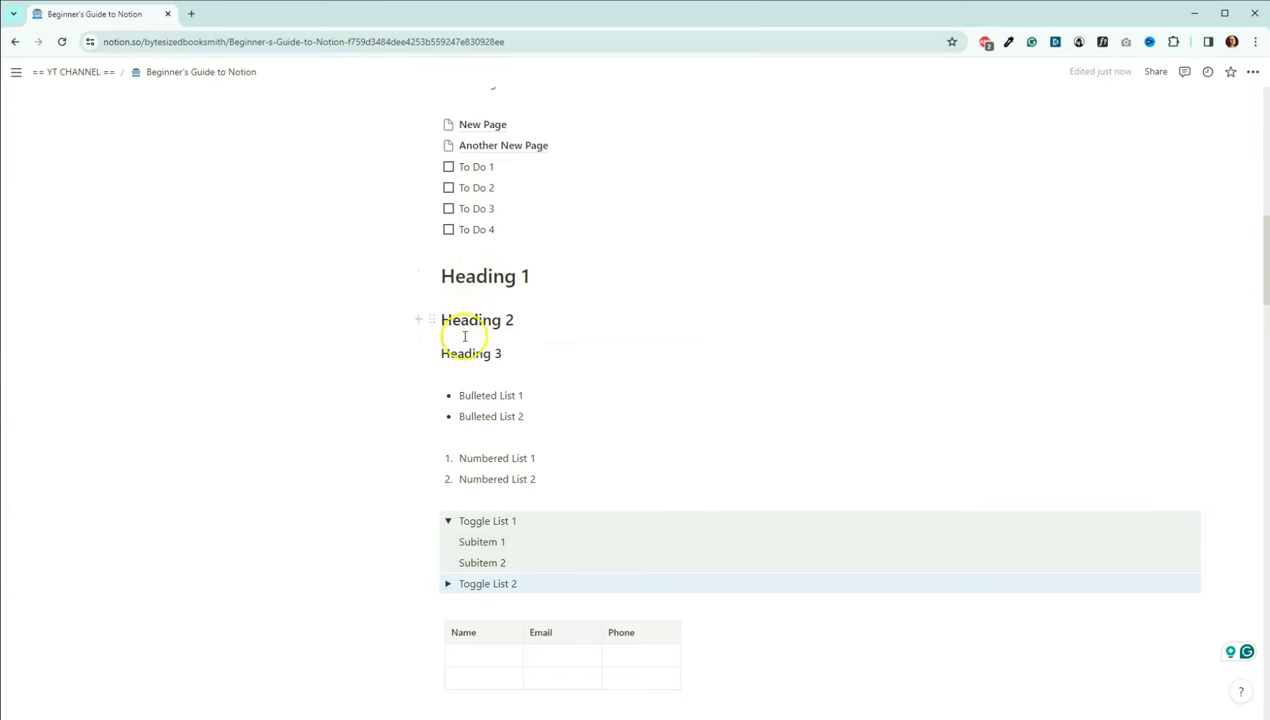
{"action": "scroll", "coordinate": [470, 354], "scroll_direction": "up", "scroll_amount": 6}
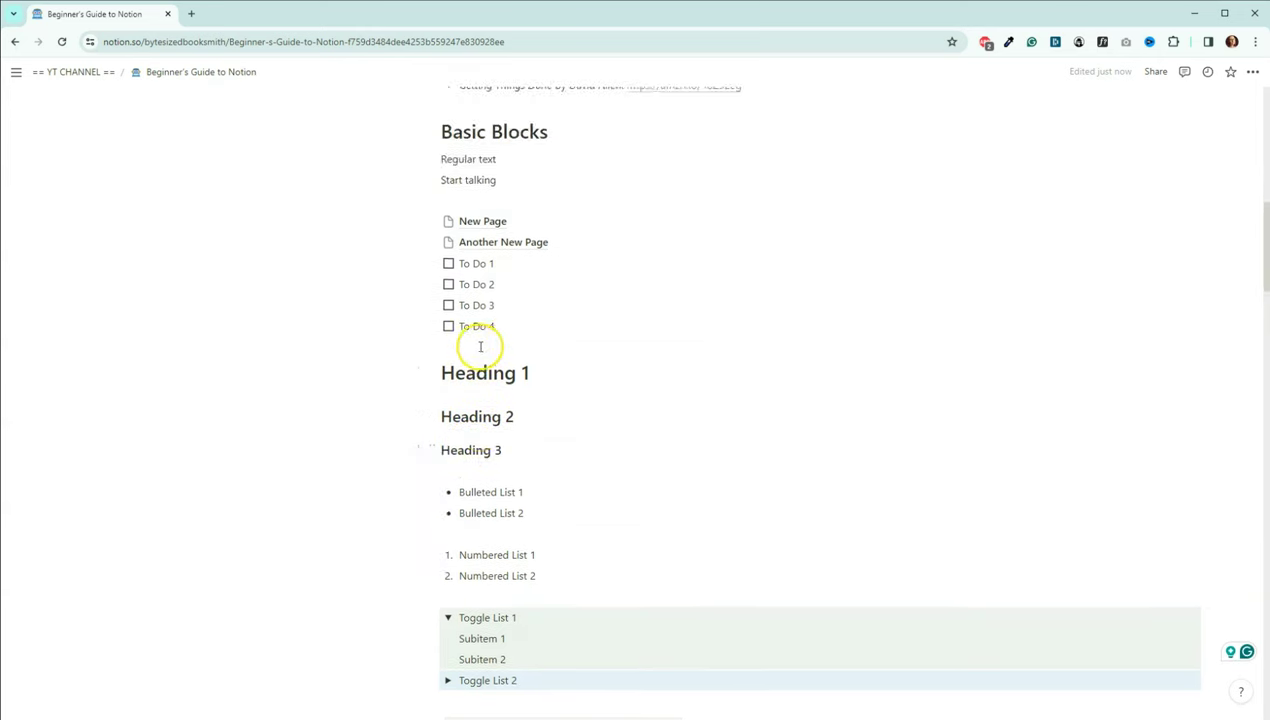
{"action": "scroll", "coordinate": [480, 354], "scroll_direction": "up", "scroll_amount": 1}
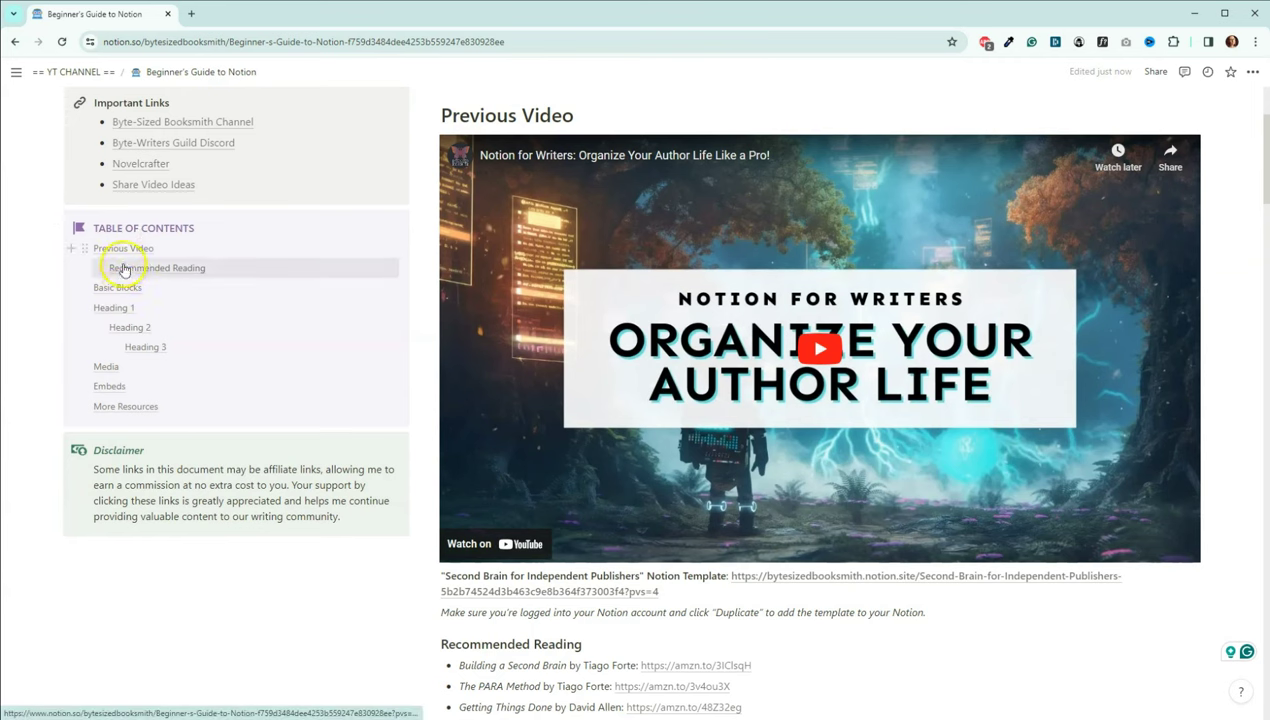
{"action": "left_click", "coordinate": [118, 310]}
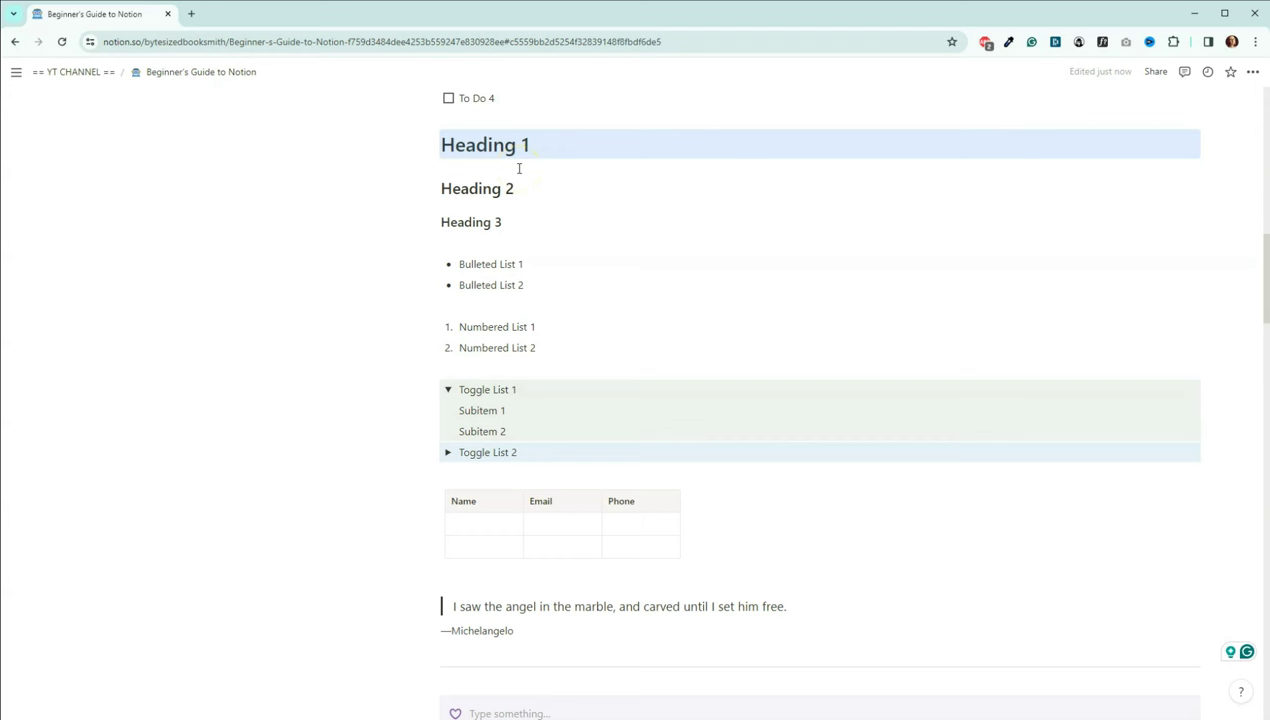
{"action": "scroll", "coordinate": [519, 190], "scroll_direction": "up", "scroll_amount": 3}
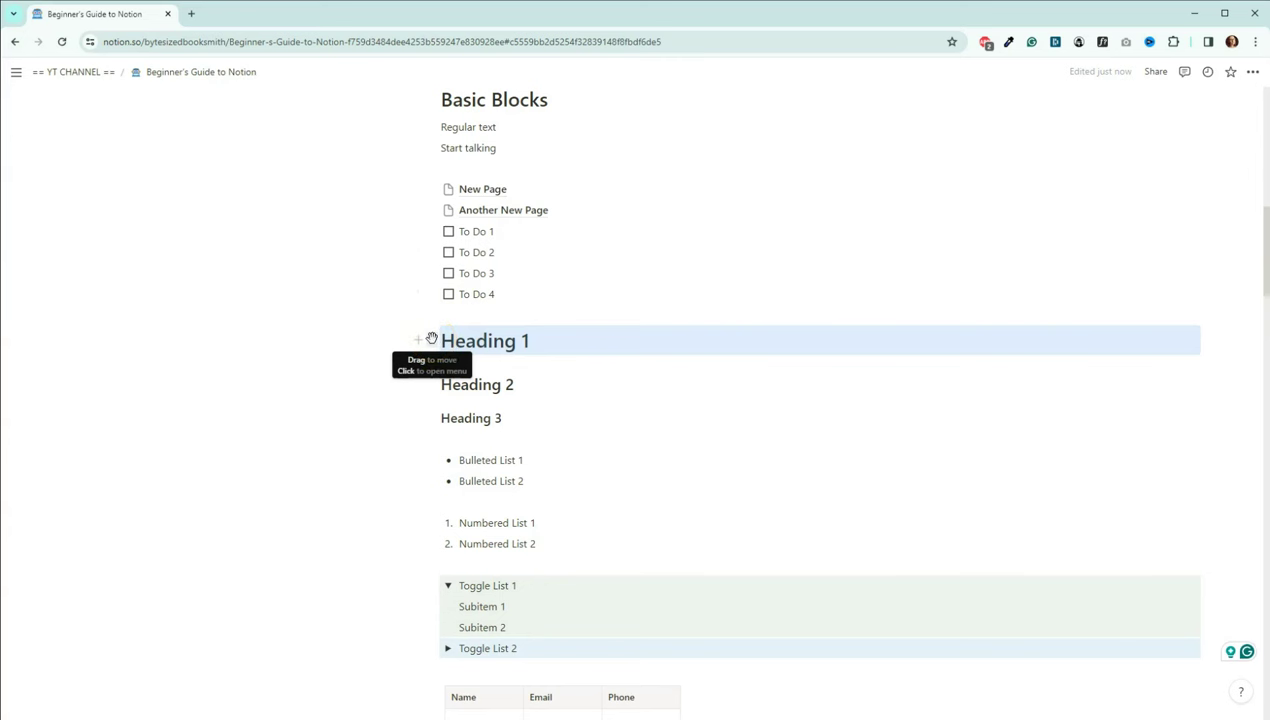
Turn the Heading 1 block into plain text and back into a Heading 1 block.
{"action": "left_click", "coordinate": [431, 338]}
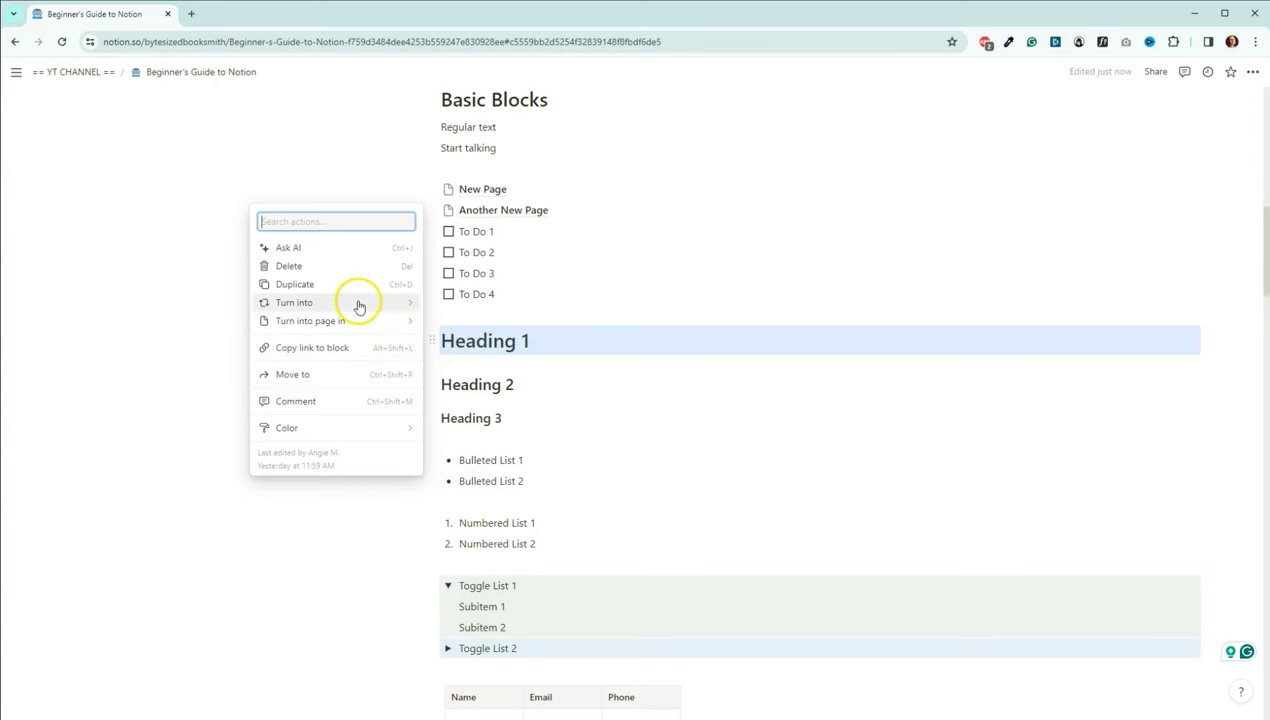
{"action": "mouse_move", "coordinate": [354, 302]}
{"action": "left_click", "coordinate": [470, 121]}
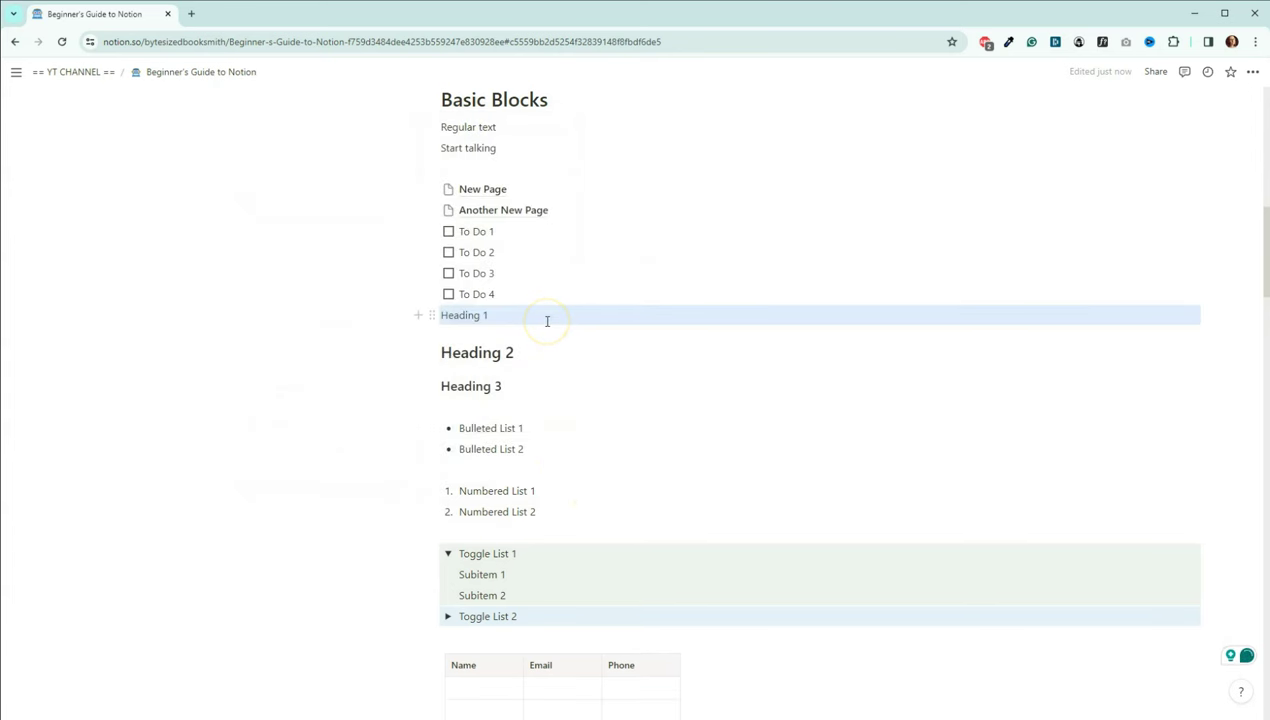
{"action": "left_click", "coordinate": [431, 315]}
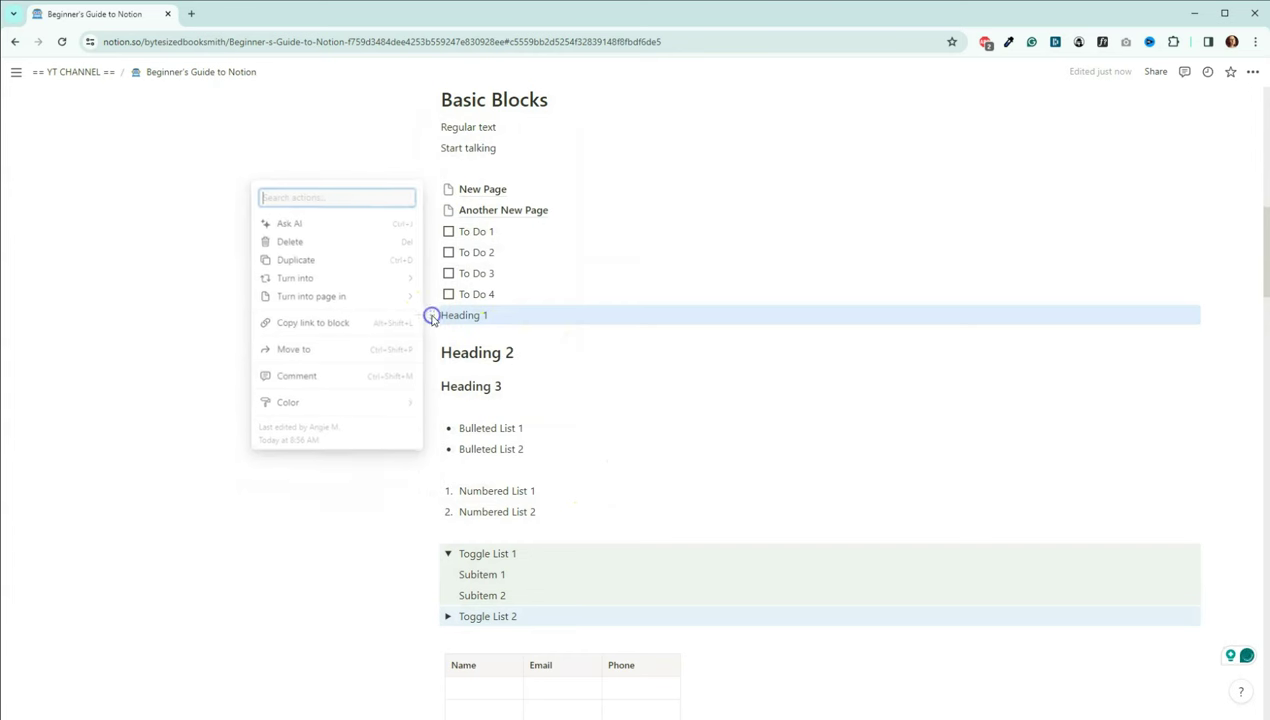
{"action": "mouse_move", "coordinate": [371, 280]}
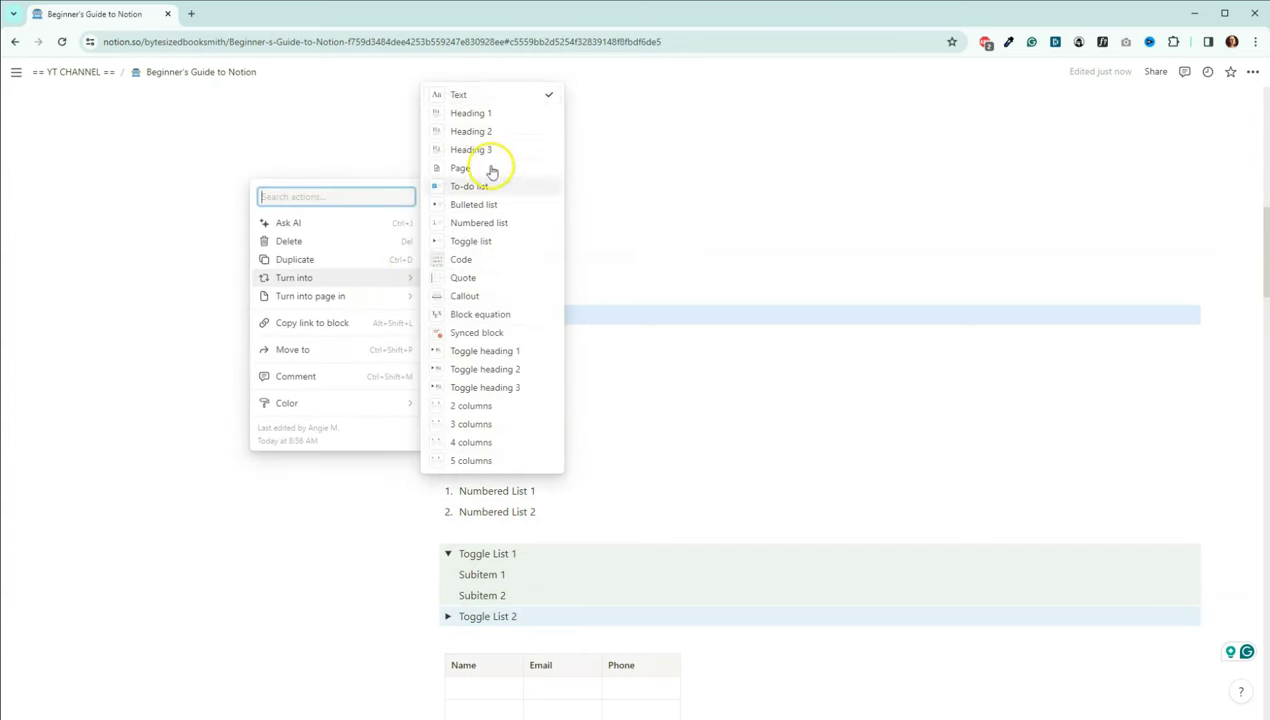
{"action": "left_click", "coordinate": [491, 115]}
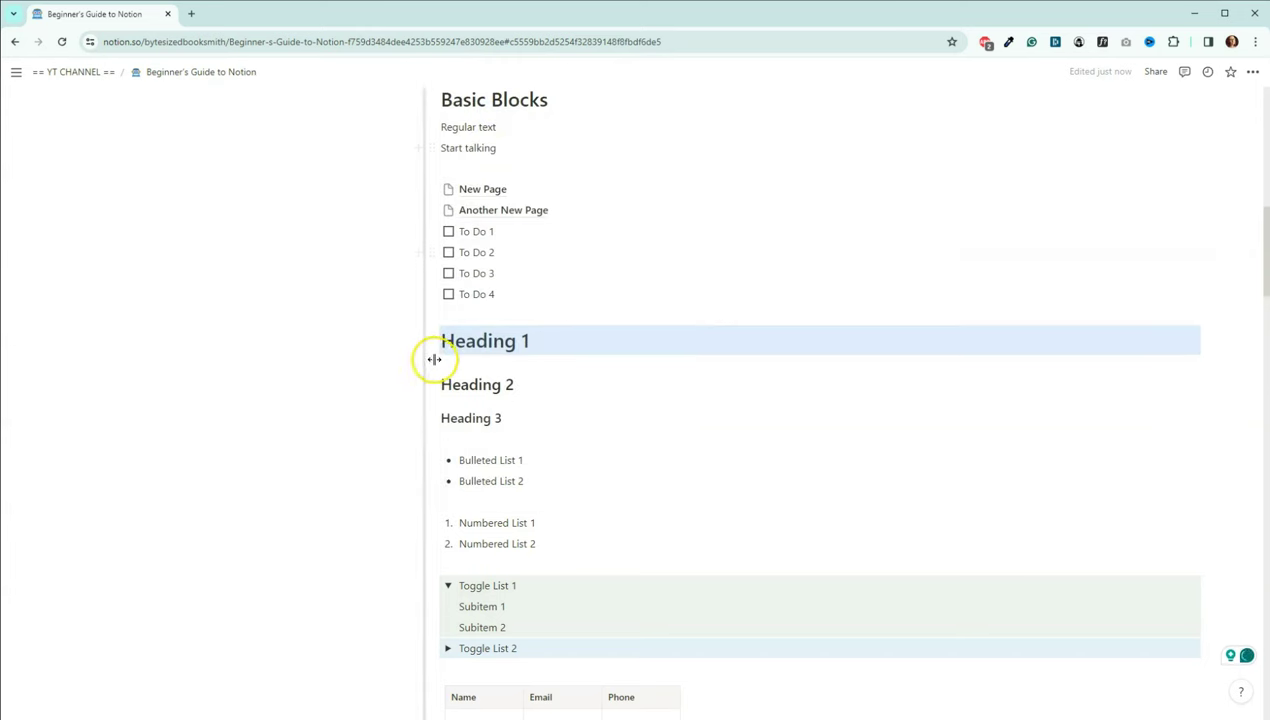
{"action": "left_click", "coordinate": [452, 341]}
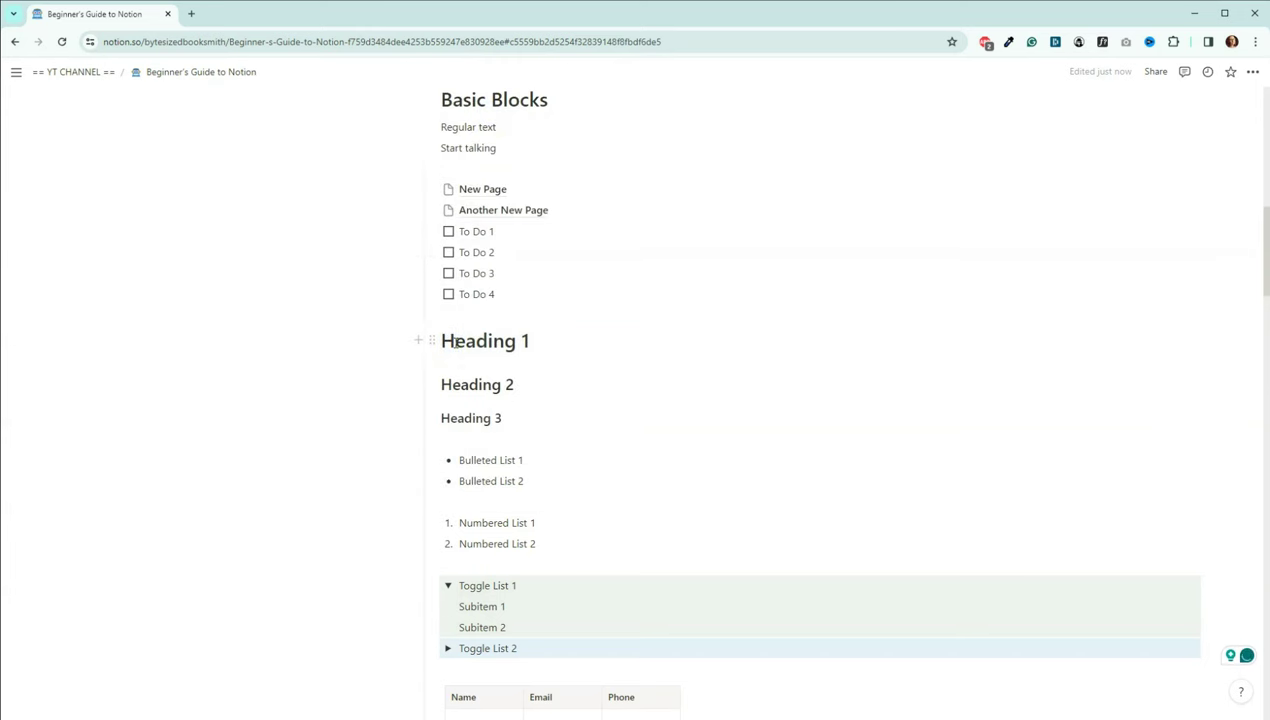
Add a bullet reading "Bulleted List 3" below Bulleted List 2.
{"action": "scroll", "coordinate": [452, 341], "scroll_direction": "down", "scroll_amount": 1}
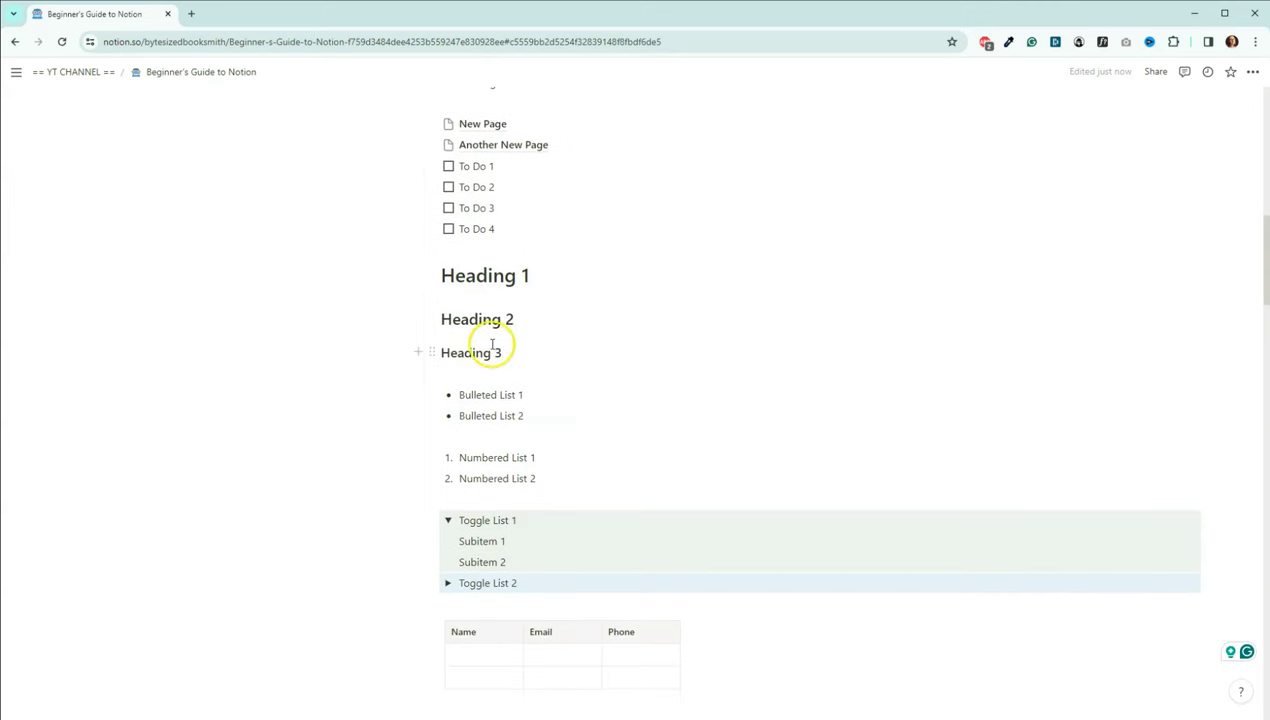
{"action": "scroll", "coordinate": [493, 343], "scroll_direction": "down", "scroll_amount": 1}
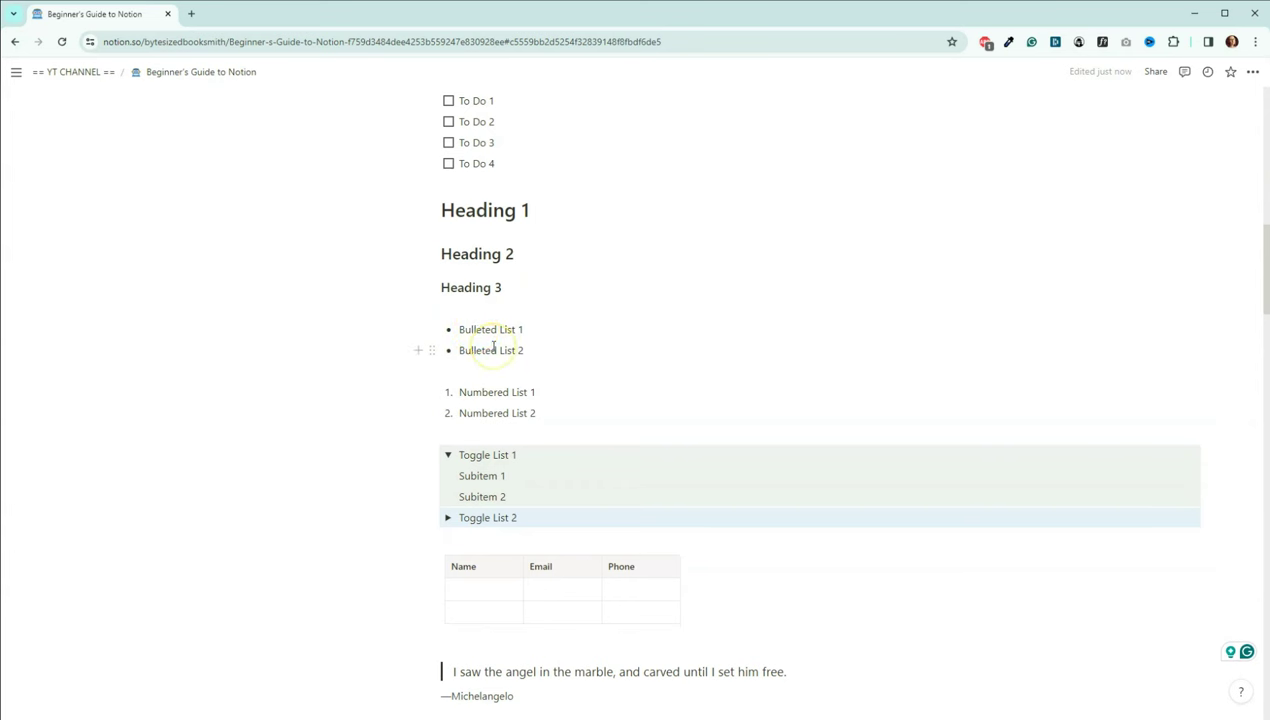
{"action": "left_click", "coordinate": [537, 350]}
{"action": "key", "text": "Return"}
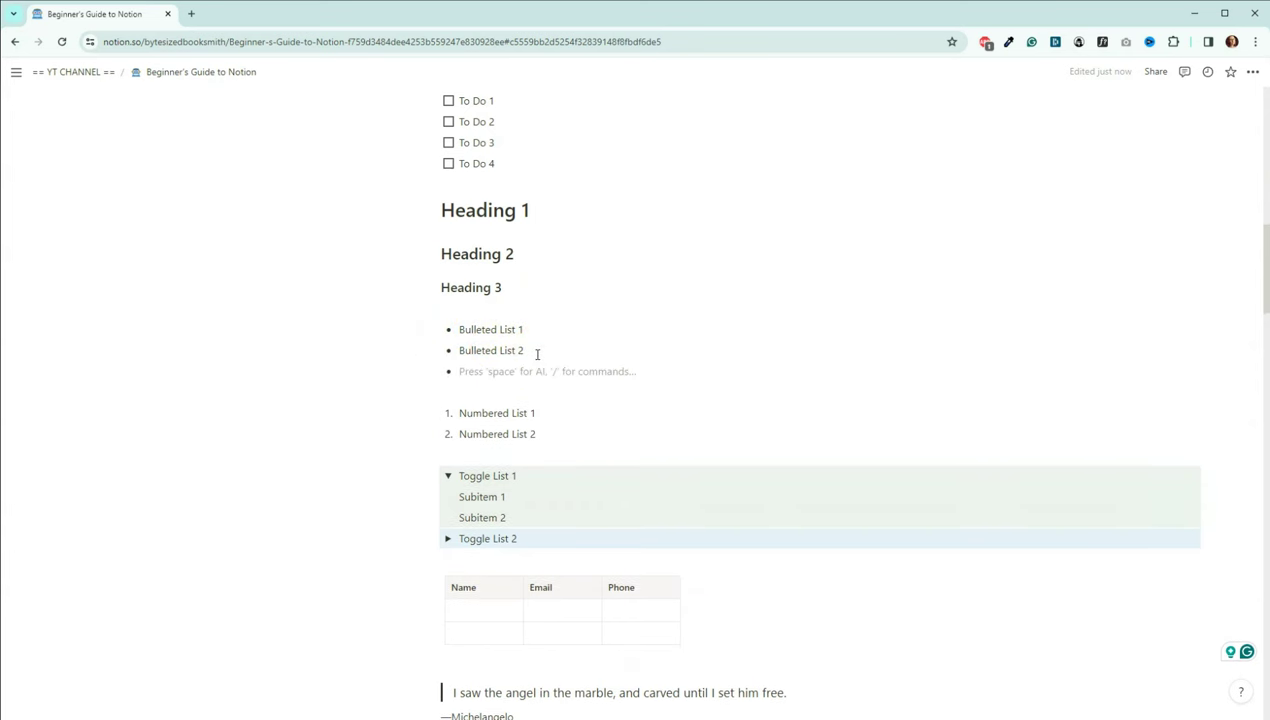
{"action": "type", "text": "Bullet"}
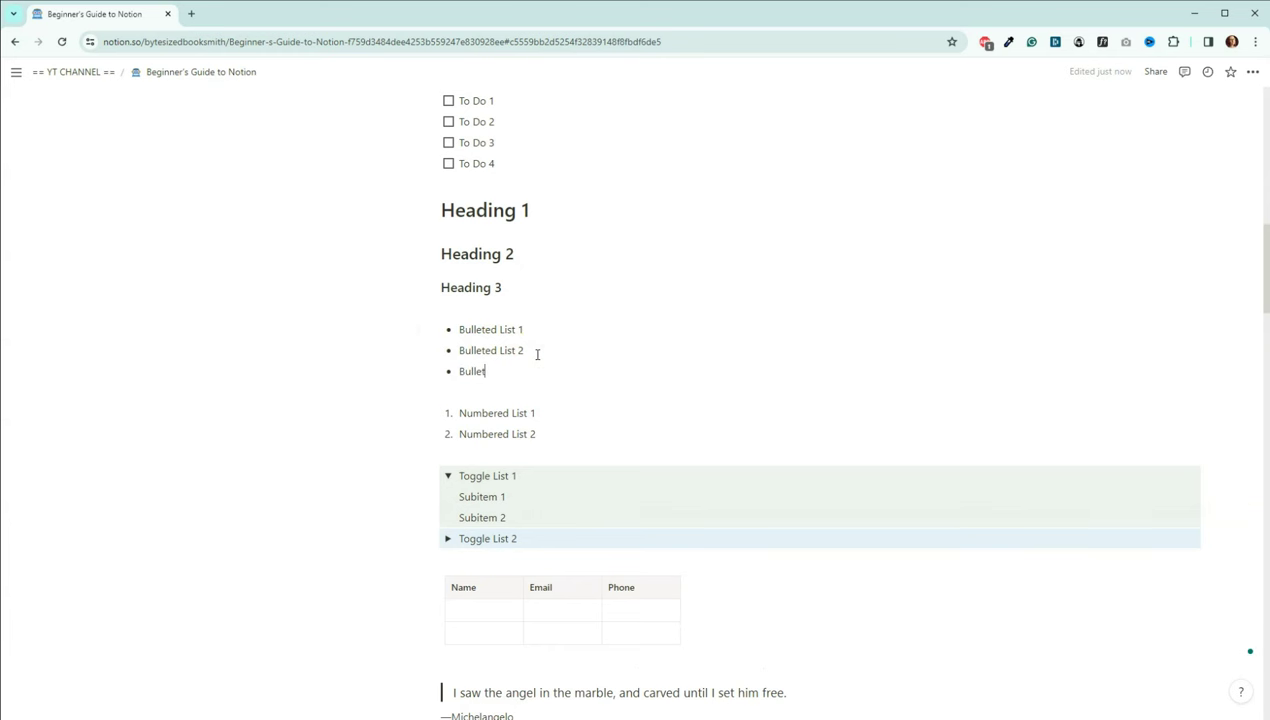
{"action": "type", "text": "ed List 3"}
End the bulleted list with a plain text block and convert it with the - shorthand into a bullet reading "Bulleted List 4".
{"action": "key", "text": "Return"}
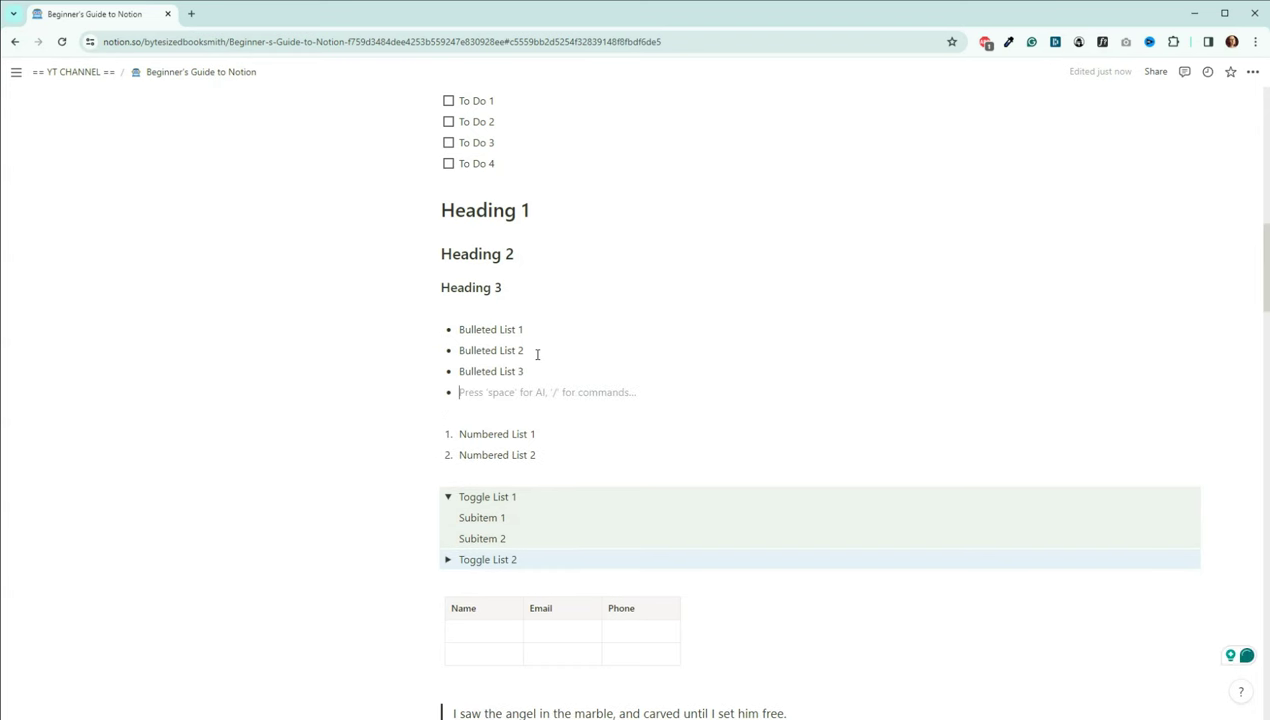
{"action": "key", "text": "Return"}
{"action": "type", "text": "-"}
{"action": "type", "text": "Bull"}
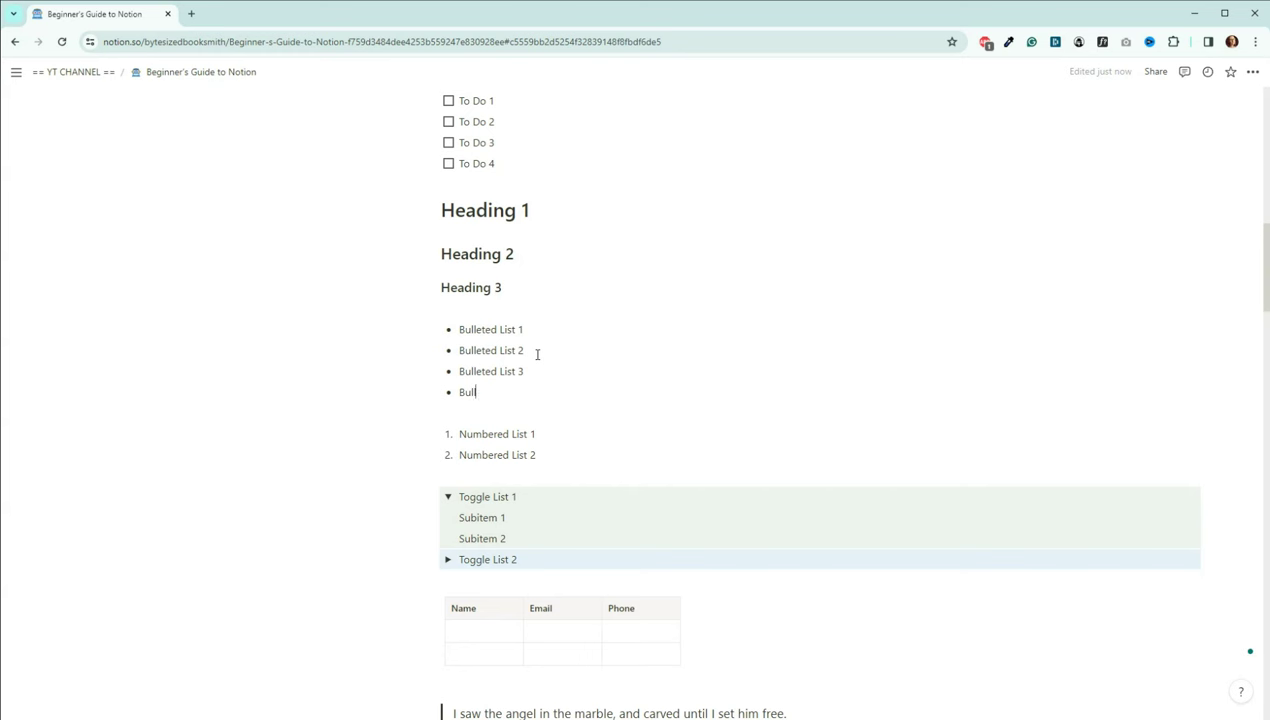
{"action": "type", "text": "eted List 4"}
{"action": "left_click", "coordinate": [551, 333]}
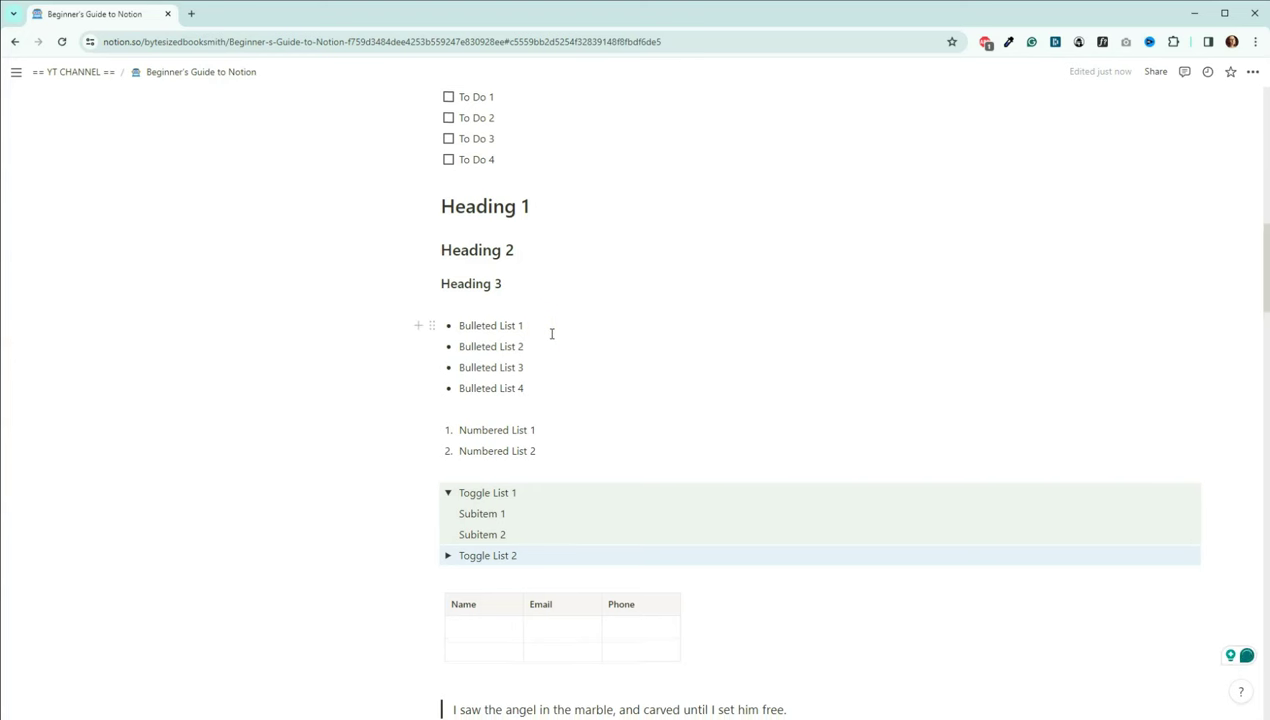
Add a numbered item reading "Numbered List 3" below Numbered List 2.
{"action": "scroll", "coordinate": [550, 333], "scroll_direction": "down", "scroll_amount": 2}
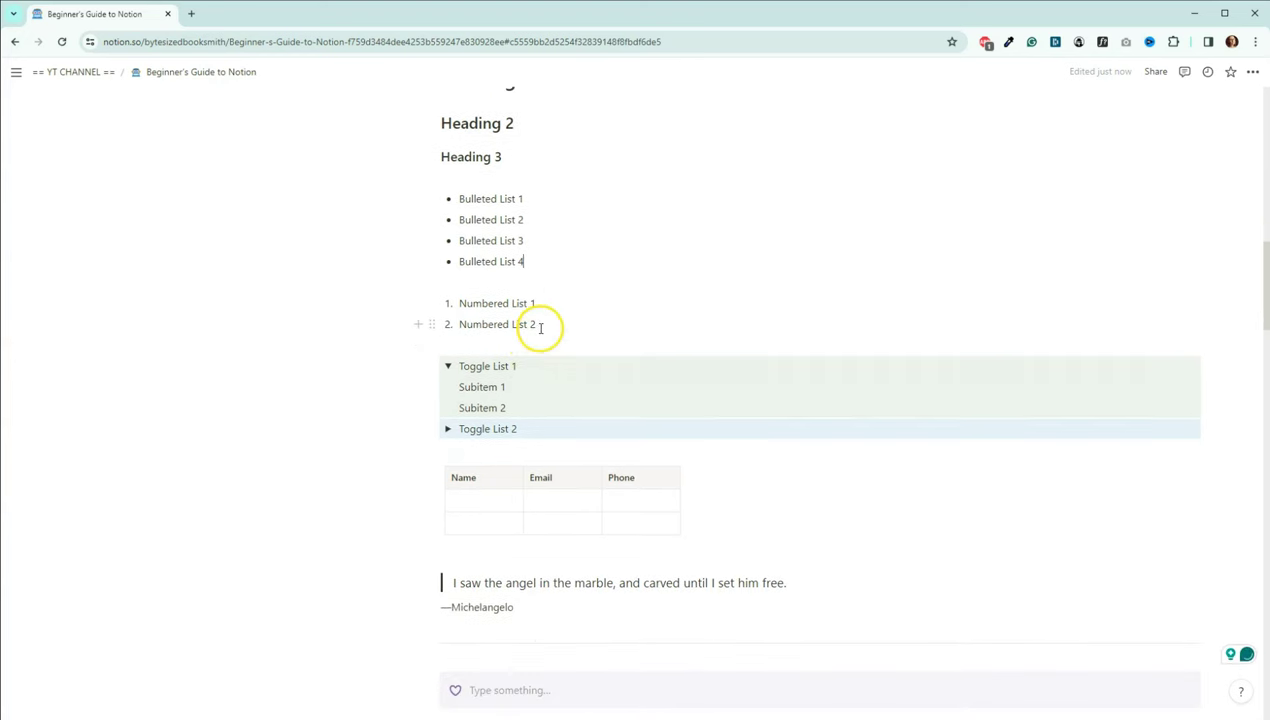
{"action": "key", "text": "Return"}
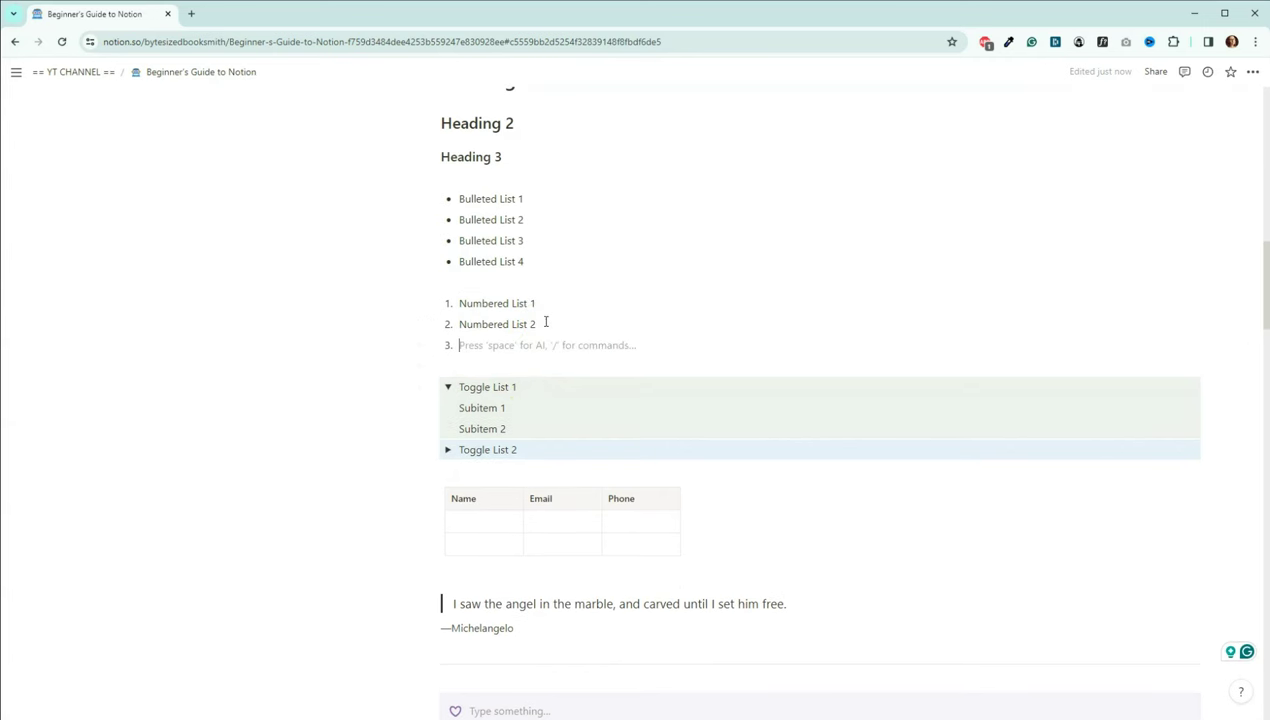
{"action": "key", "text": "BackSpace"}
{"action": "key", "text": "ctrl+z"}
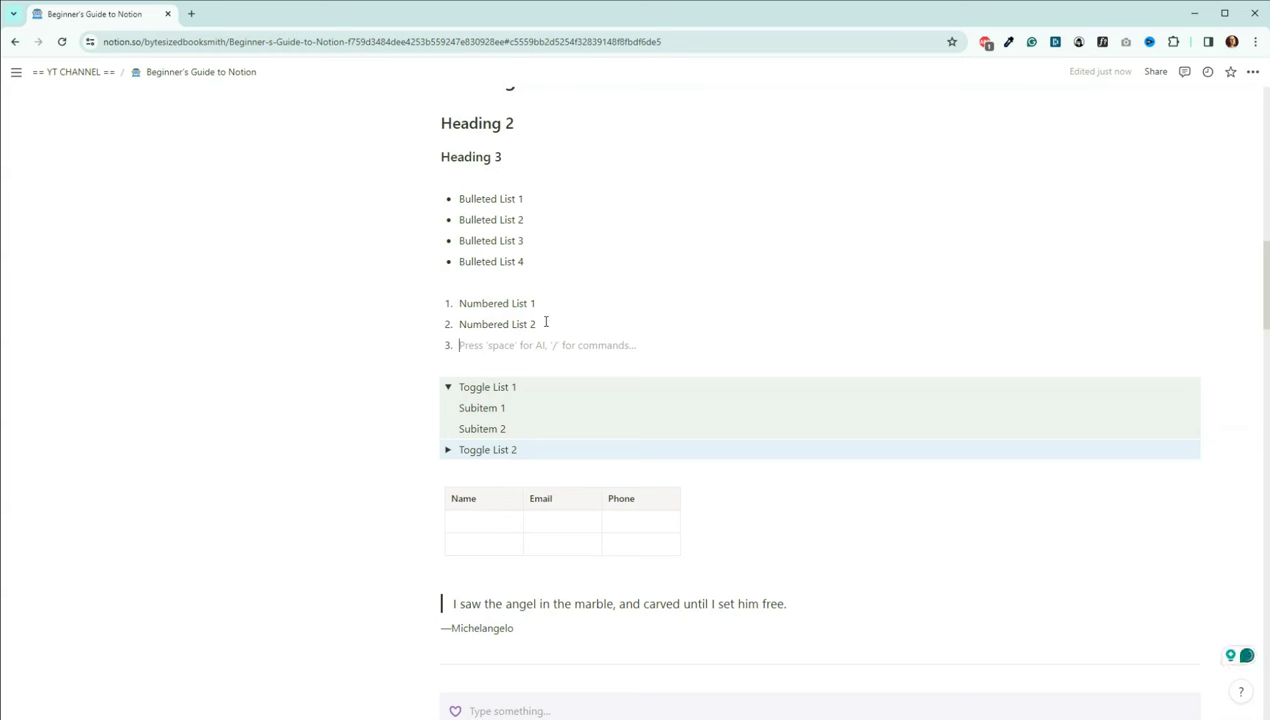
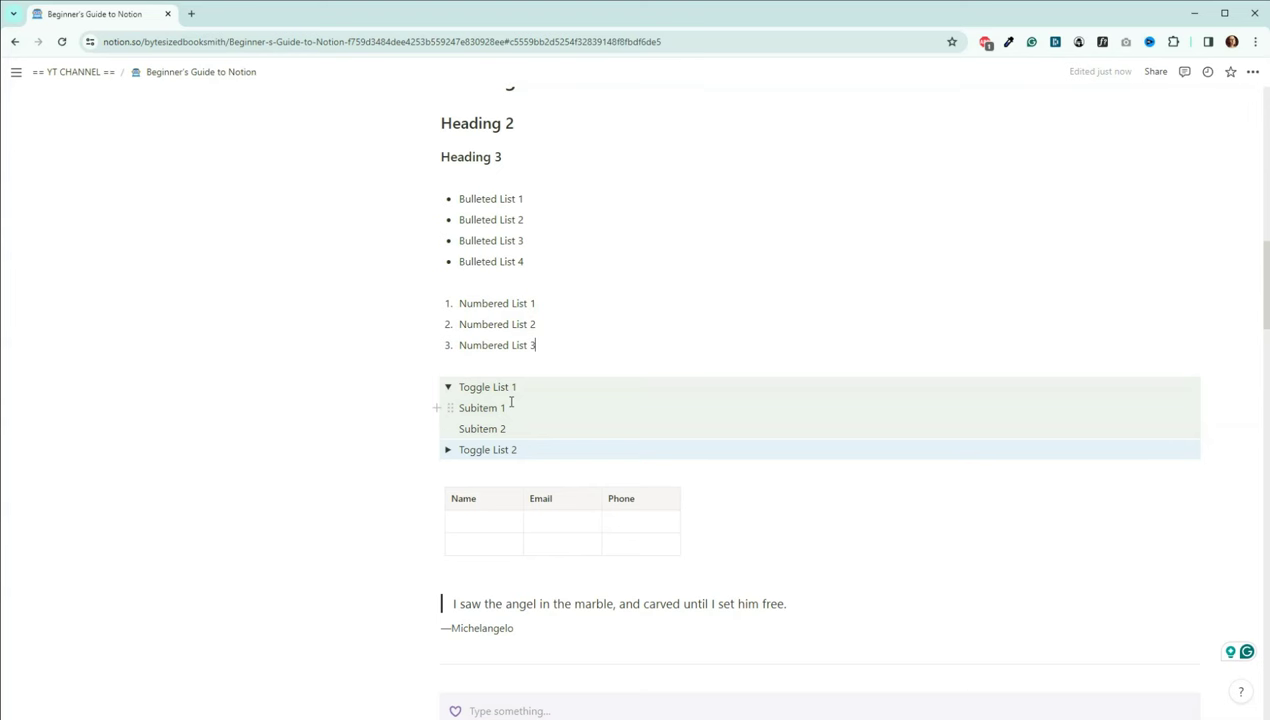
Collapse Toggle List 1 and expand it again, viewing the block's text and background color options in between.
{"action": "left_click", "coordinate": [447, 387]}
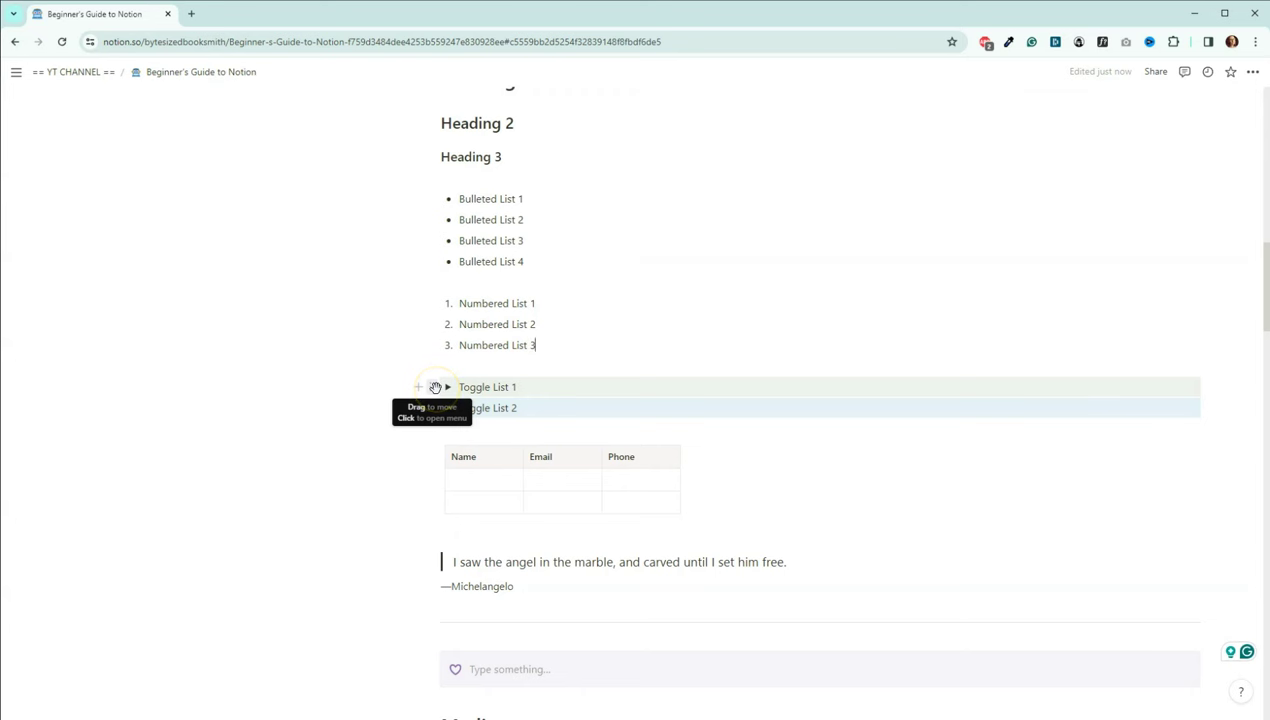
{"action": "left_click", "coordinate": [436, 388]}
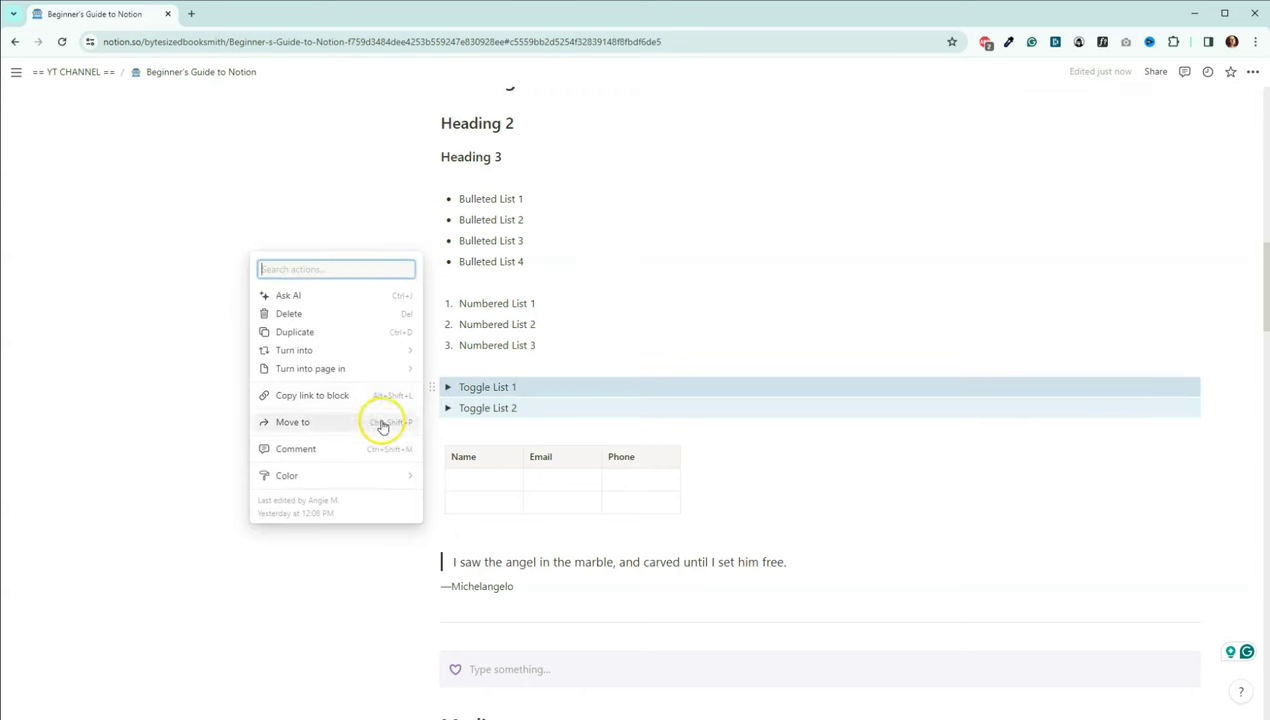
{"action": "mouse_move", "coordinate": [367, 481]}
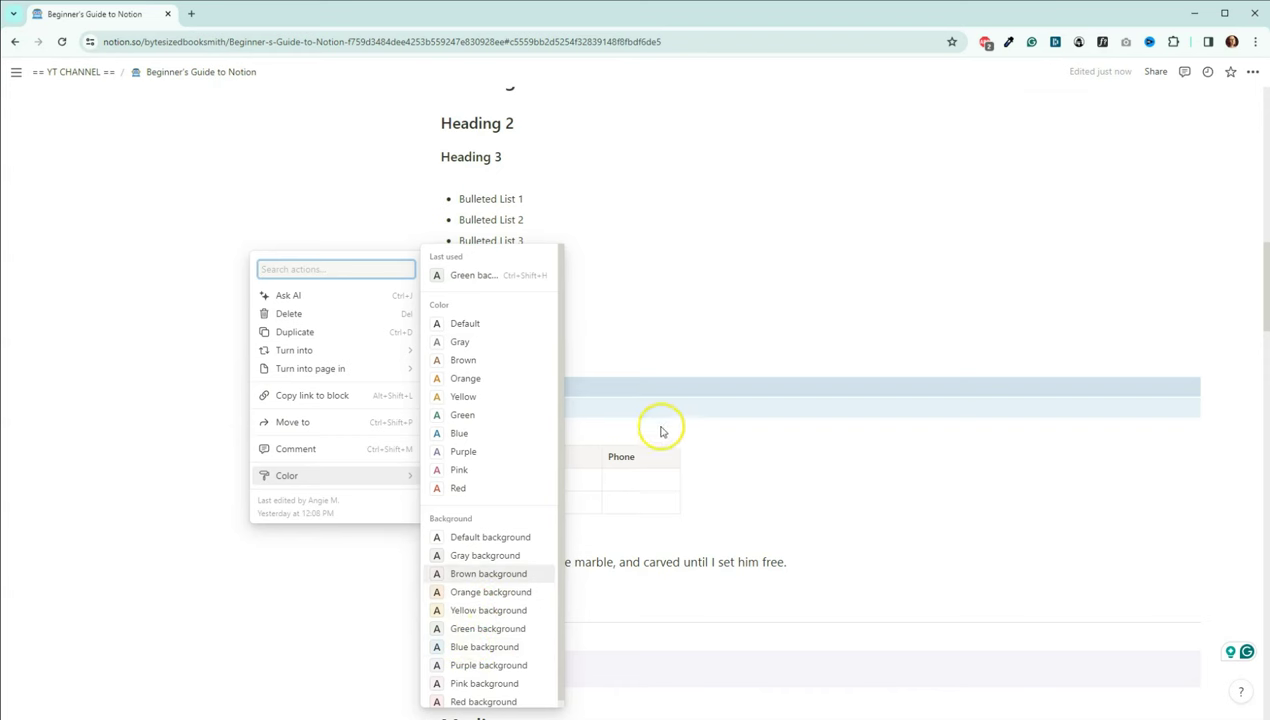
{"action": "left_click", "coordinate": [703, 428]}
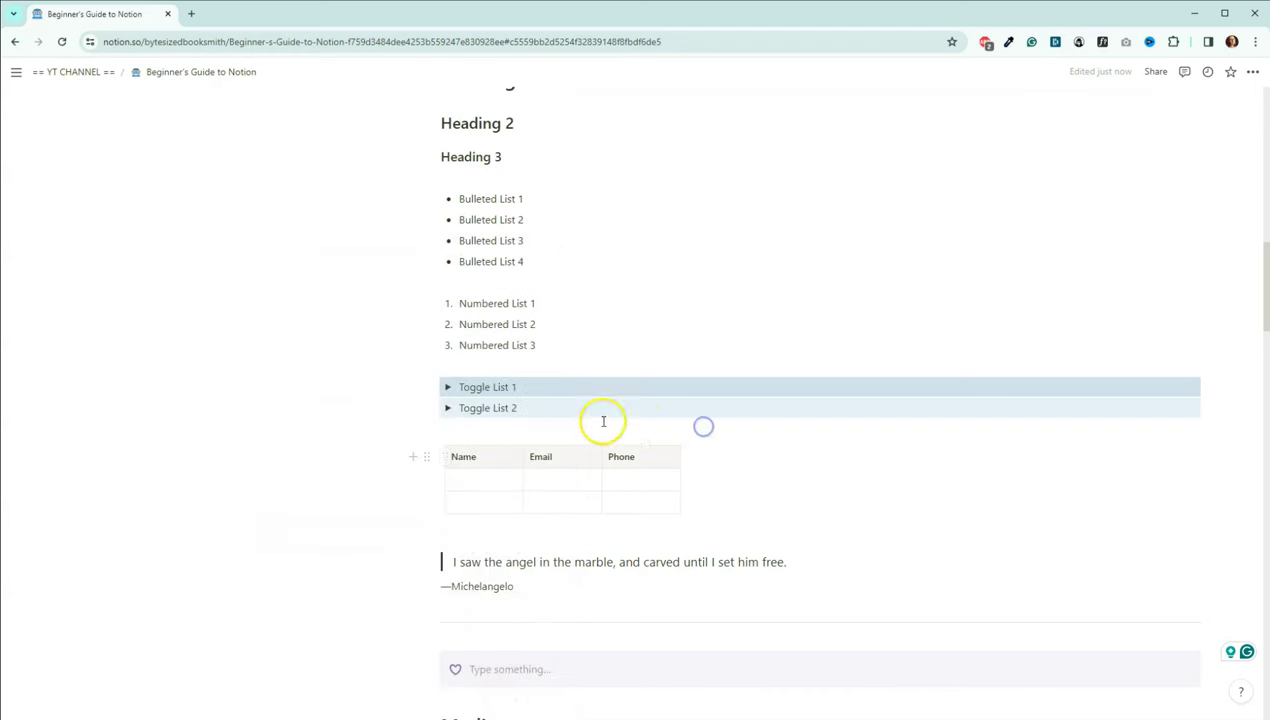
{"action": "left_click", "coordinate": [448, 389]}
{"action": "left_click", "coordinate": [575, 340]}
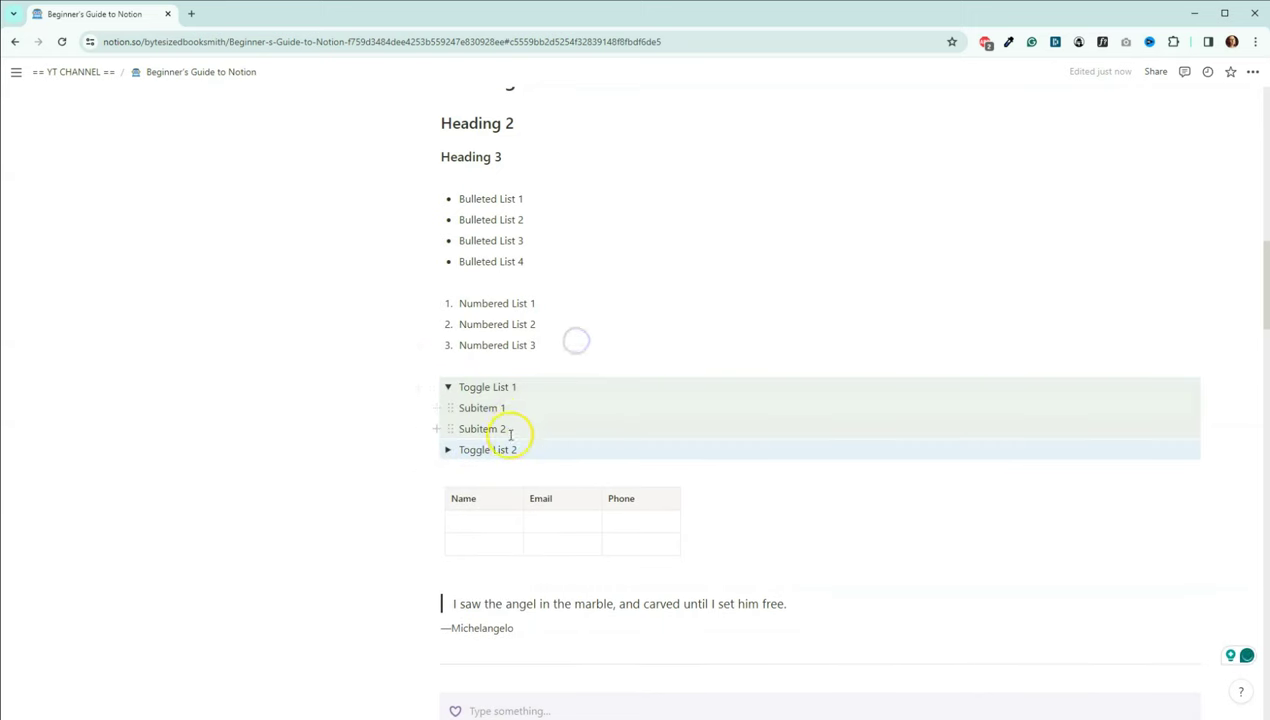
Expand Toggle List 2 to view its nested checklist and collapse both toggle lists.
{"action": "left_click", "coordinate": [448, 450]}
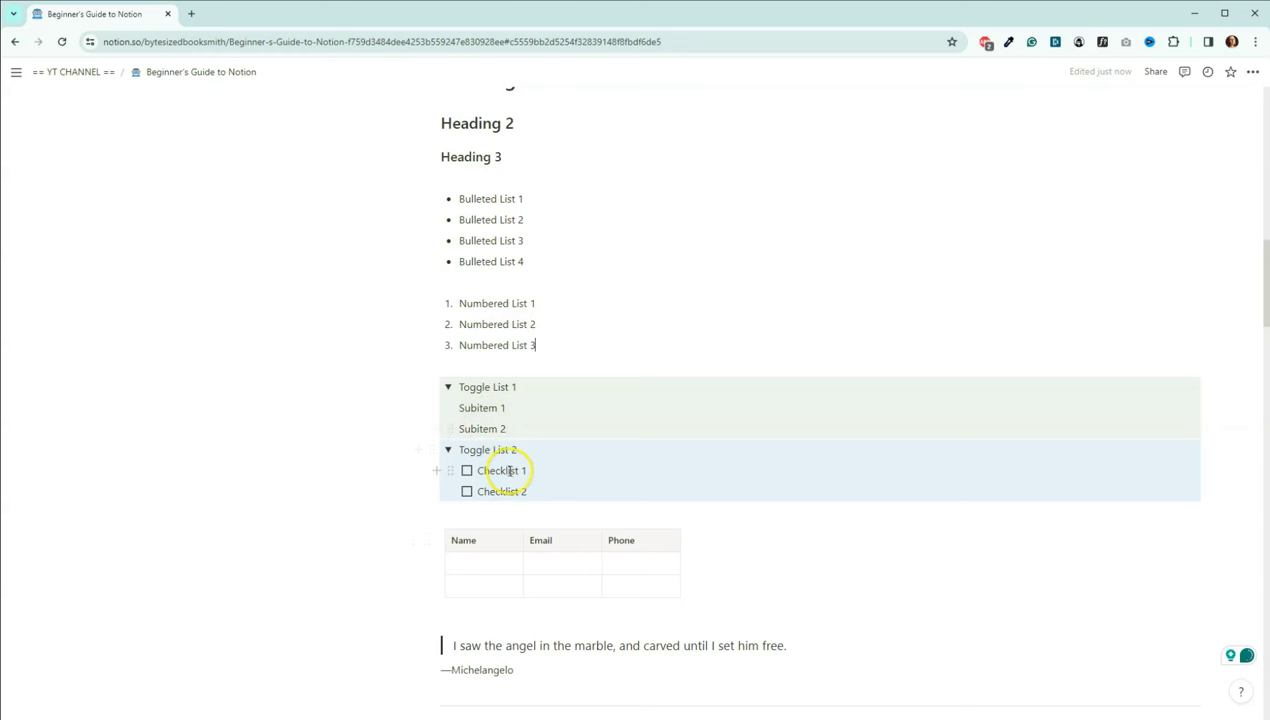
{"action": "left_click_drag", "start_coordinate": [428, 541], "coordinate": [459, 604]}
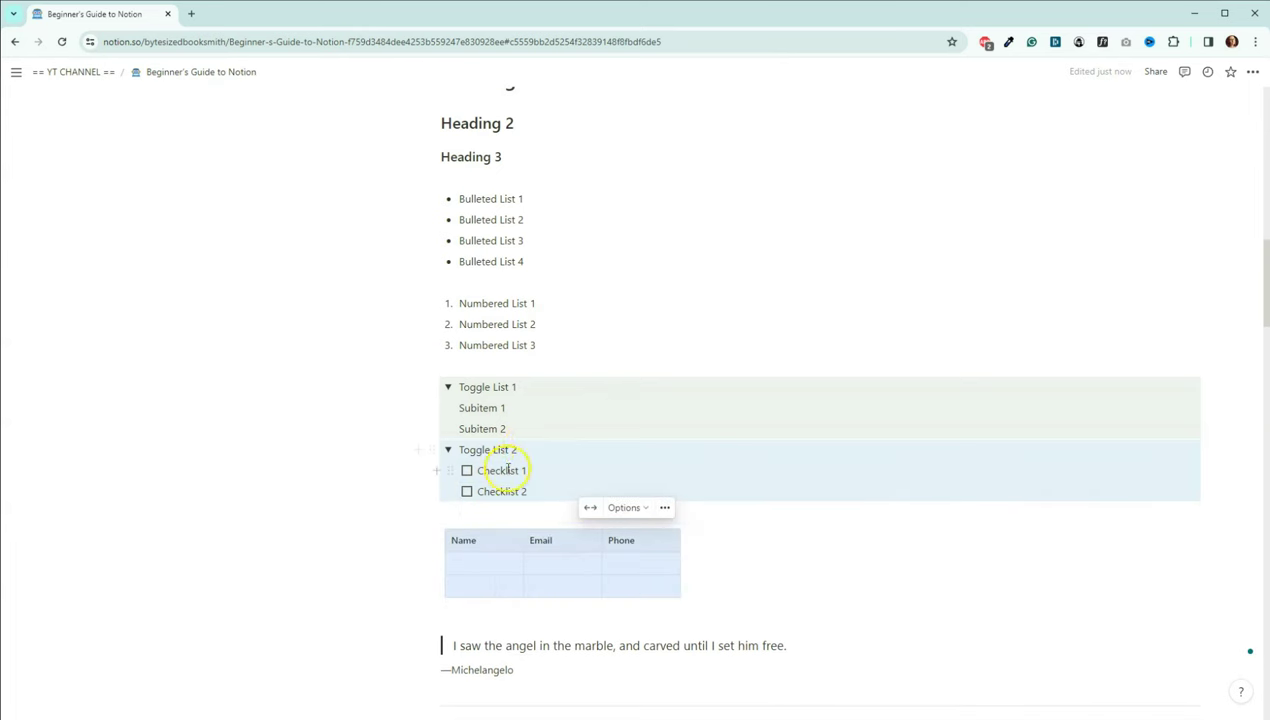
{"action": "left_click", "coordinate": [448, 450]}
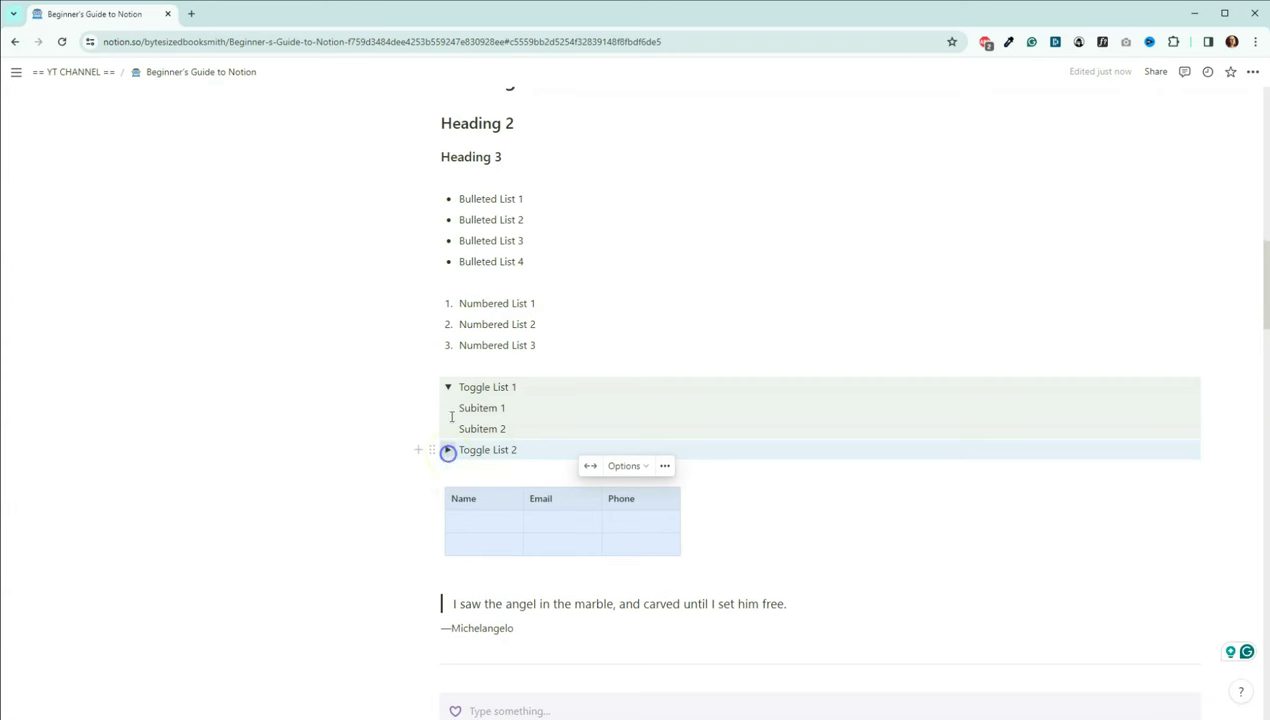
{"action": "left_click", "coordinate": [447, 387]}
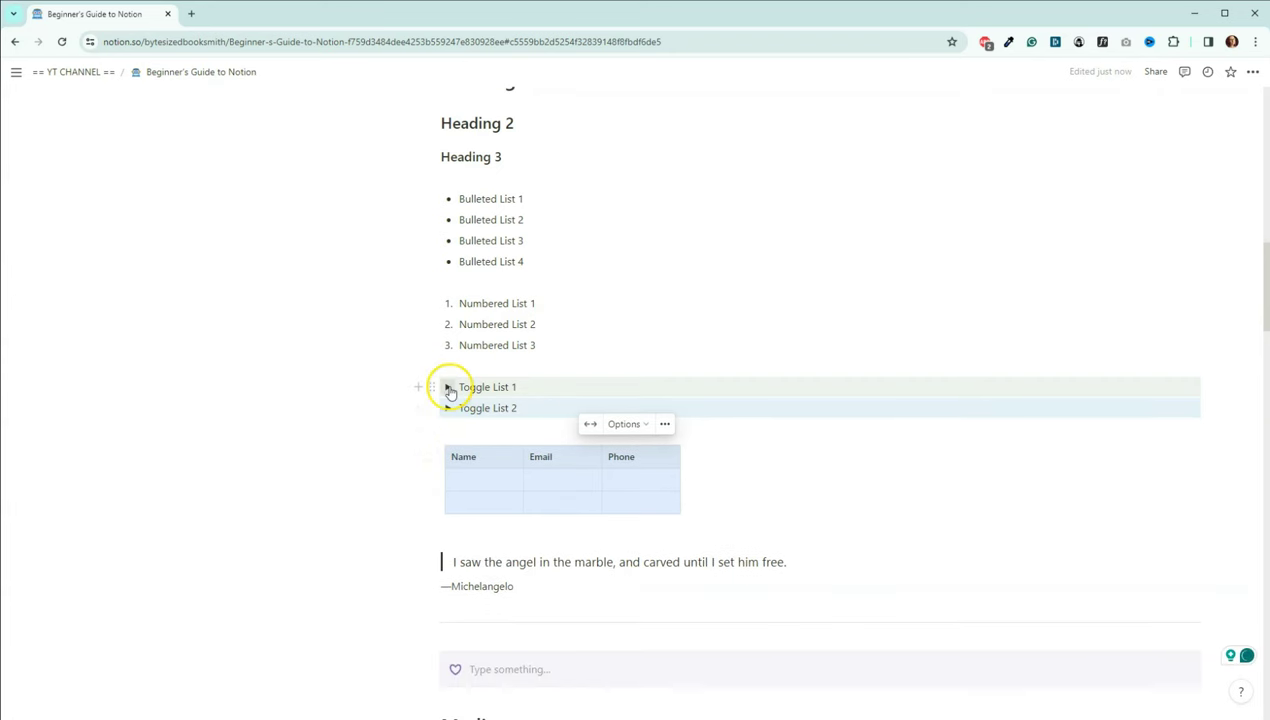
Add a text block reading "Toggle List 3" below Toggle List 2 and turn it into a toggle list.
{"action": "left_click", "coordinate": [547, 430]}
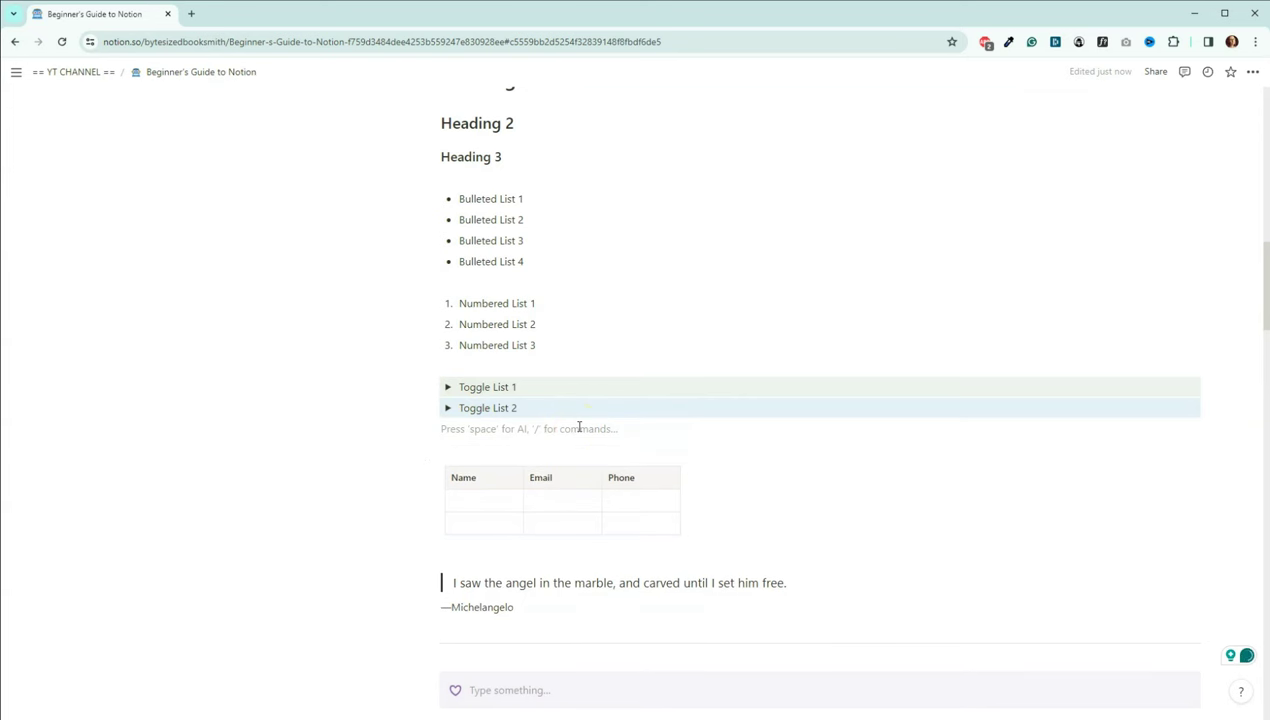
{"action": "type", "text": "Toggle List 3"}
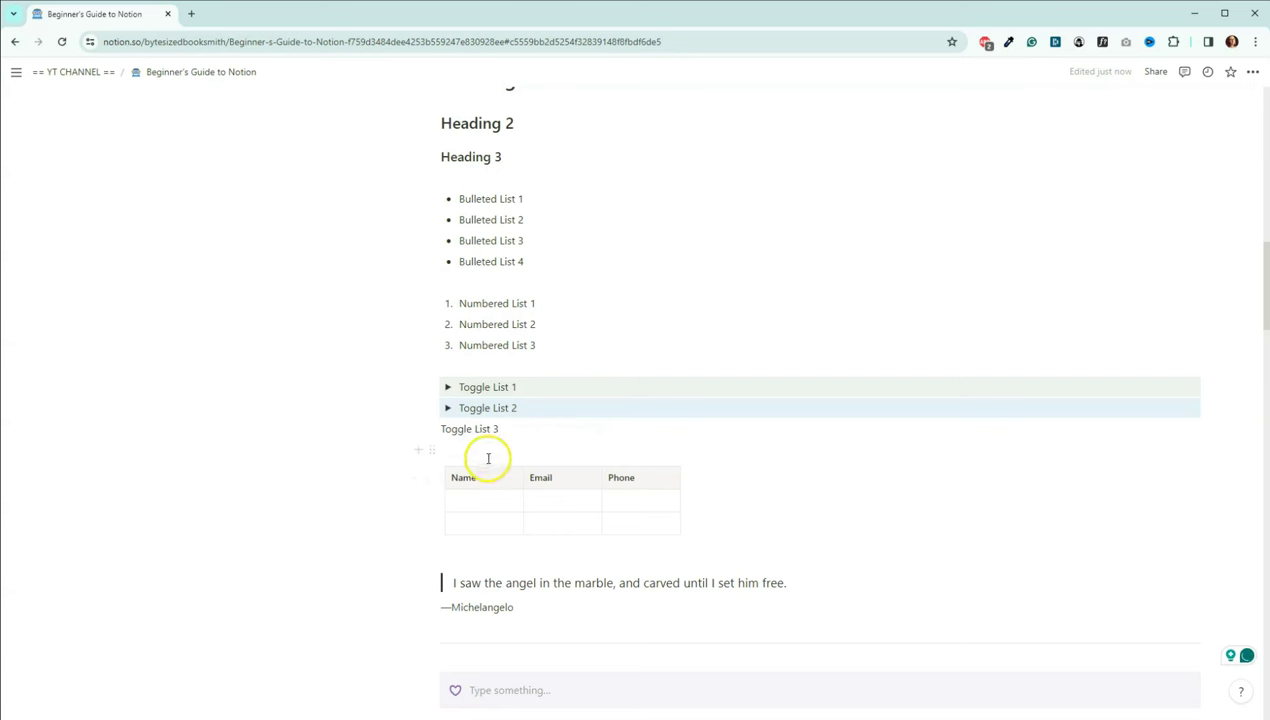
{"action": "left_click", "coordinate": [434, 429]}
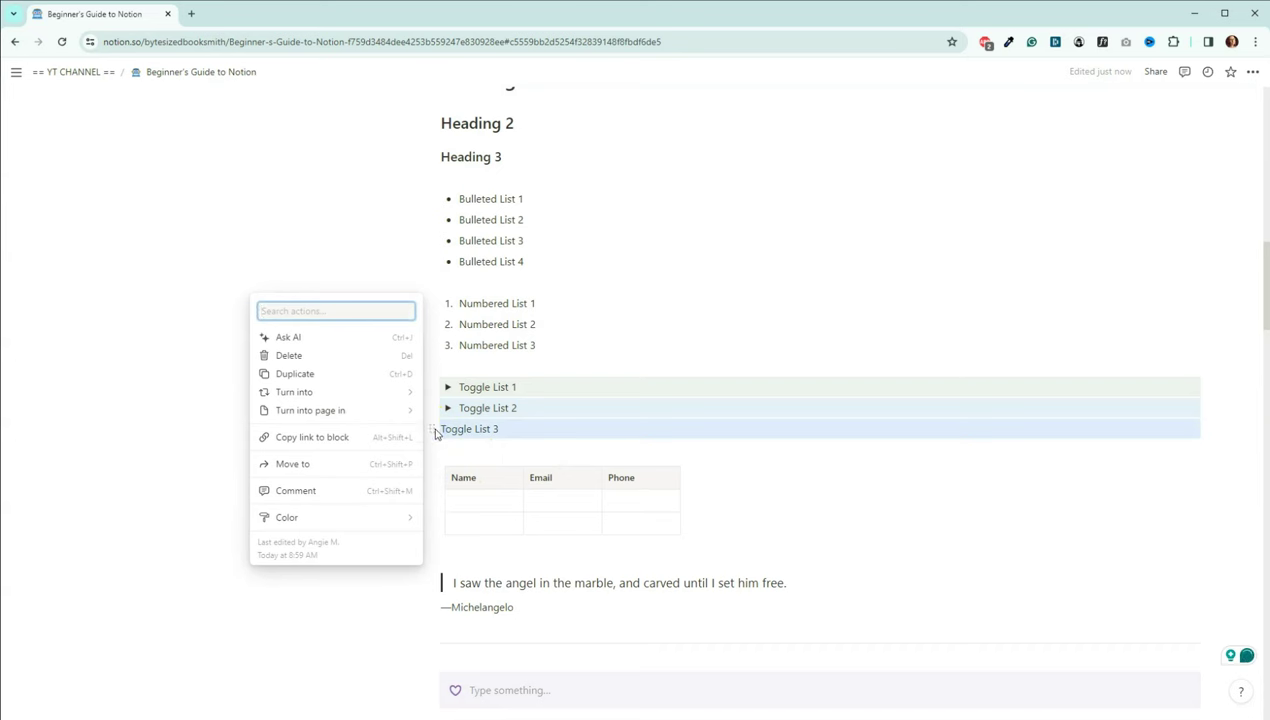
{"action": "left_click", "coordinate": [395, 393]}
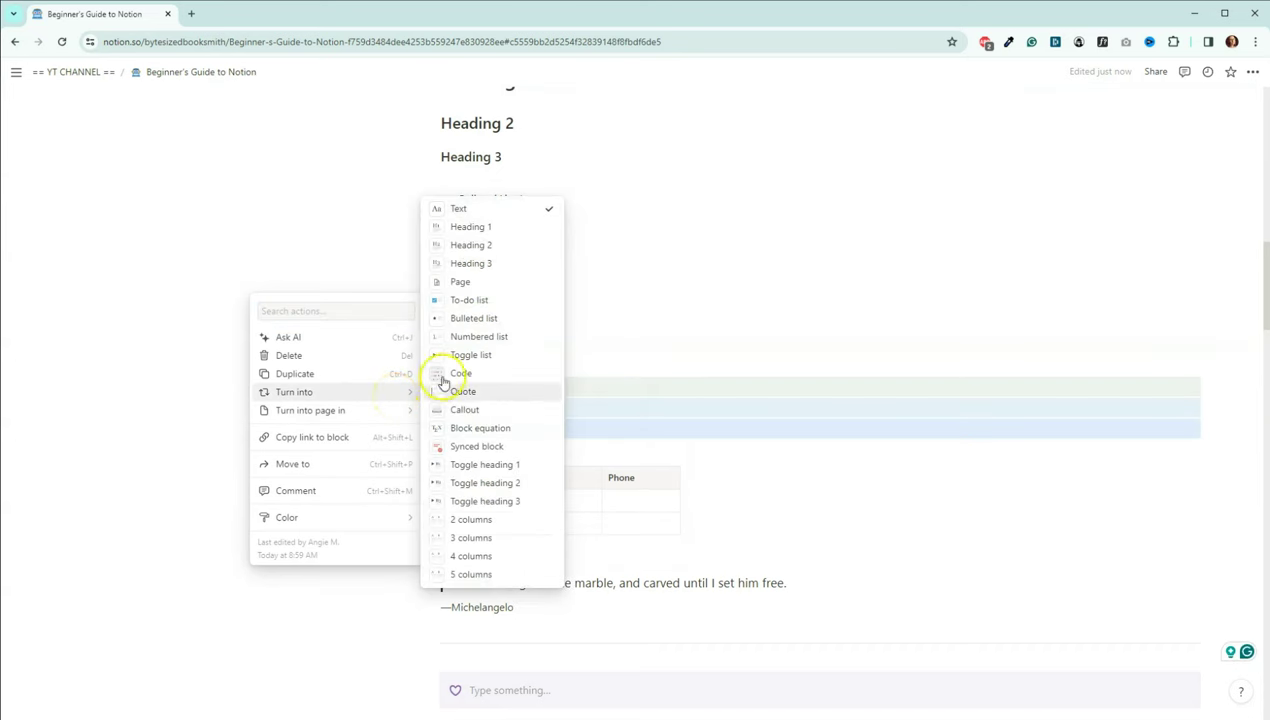
{"action": "left_click", "coordinate": [466, 355]}
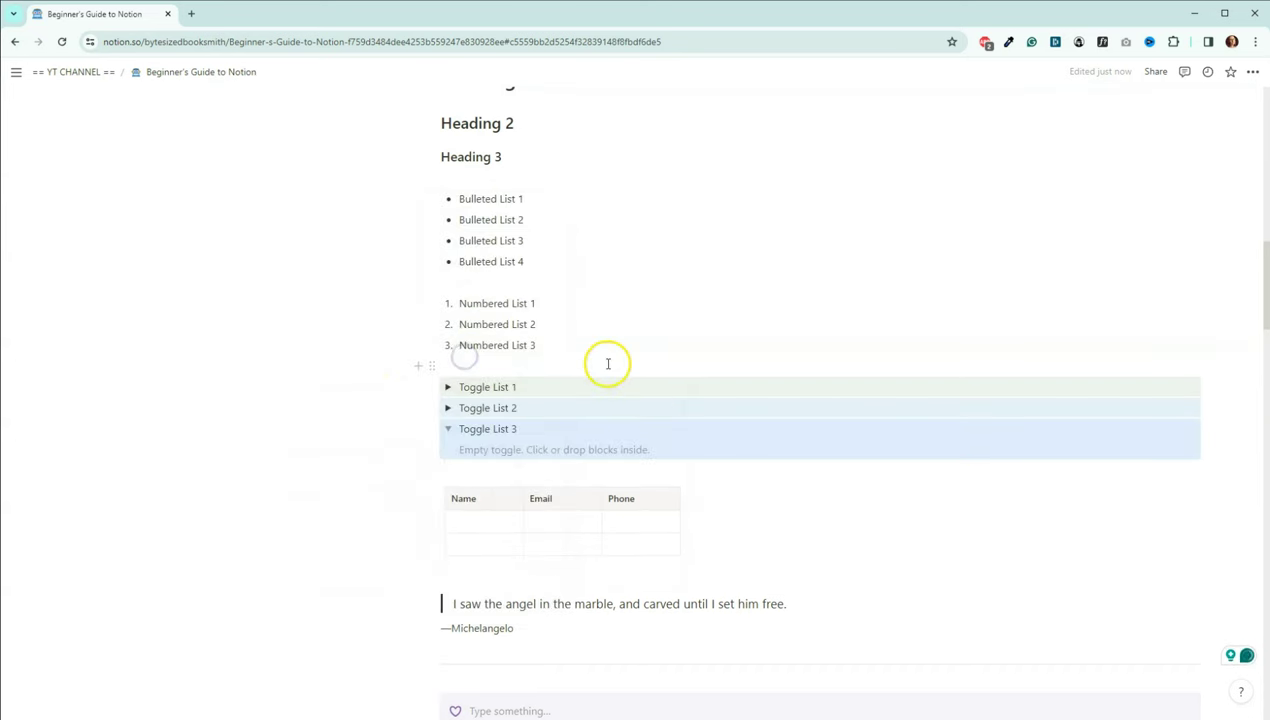
Start an empty block inside Toggle List 3, try moving the Numbered List 1 item into it, and collapse the toggle.
{"action": "left_click", "coordinate": [502, 452]}
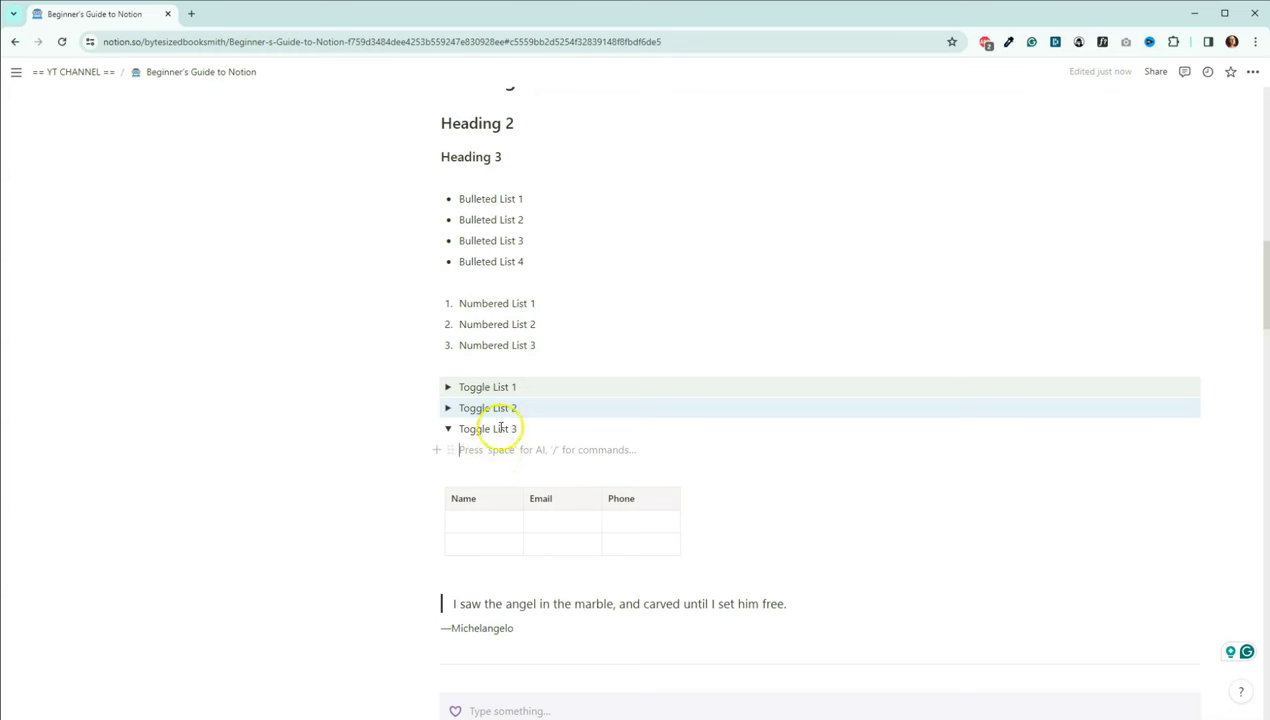
{"action": "left_click_drag", "start_coordinate": [430, 303], "coordinate": [462, 443]}
{"action": "left_click_drag", "start_coordinate": [430, 303], "coordinate": [450, 301]}
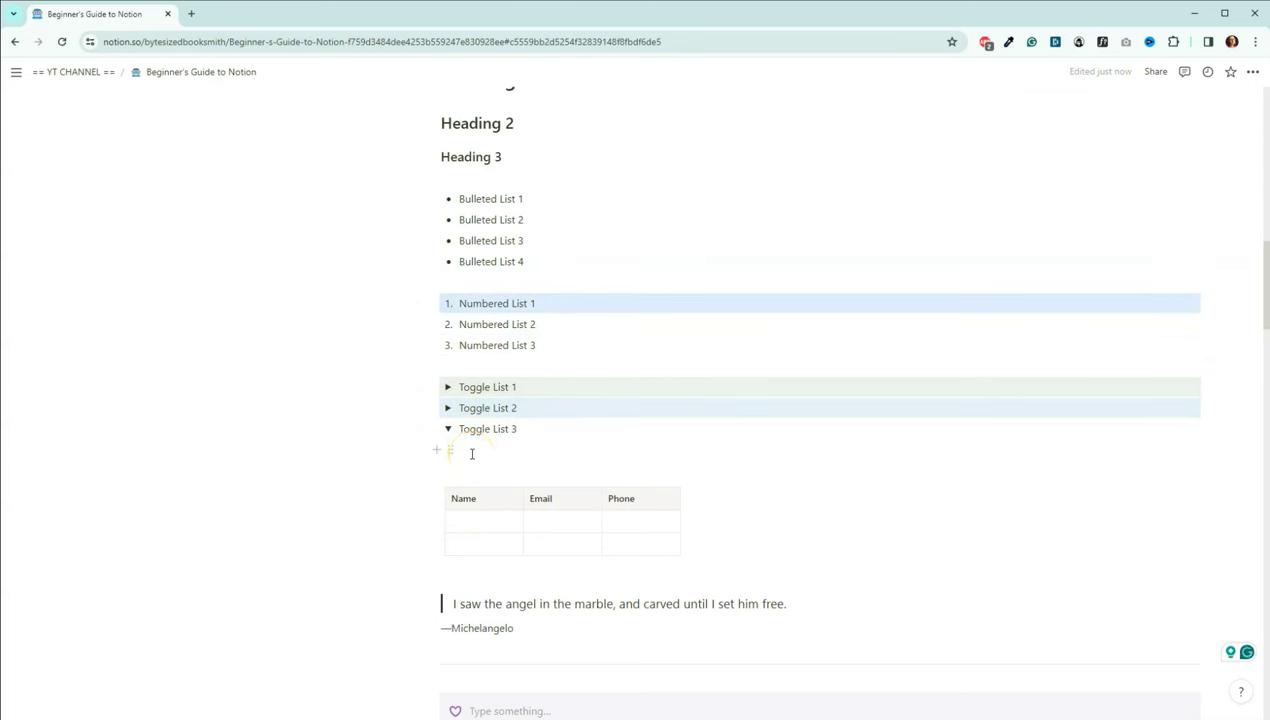
{"action": "left_click", "coordinate": [449, 429]}
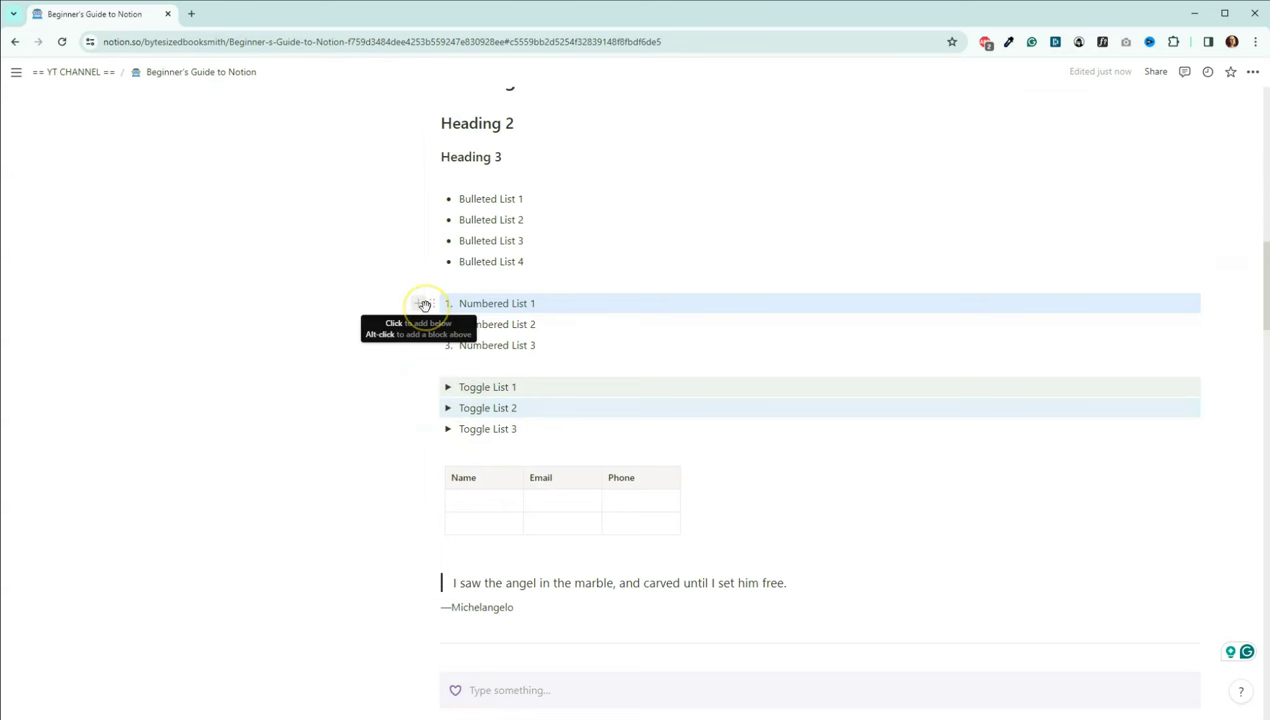
{"action": "scroll", "coordinate": [422, 305], "scroll_direction": "down", "scroll_amount": 2}
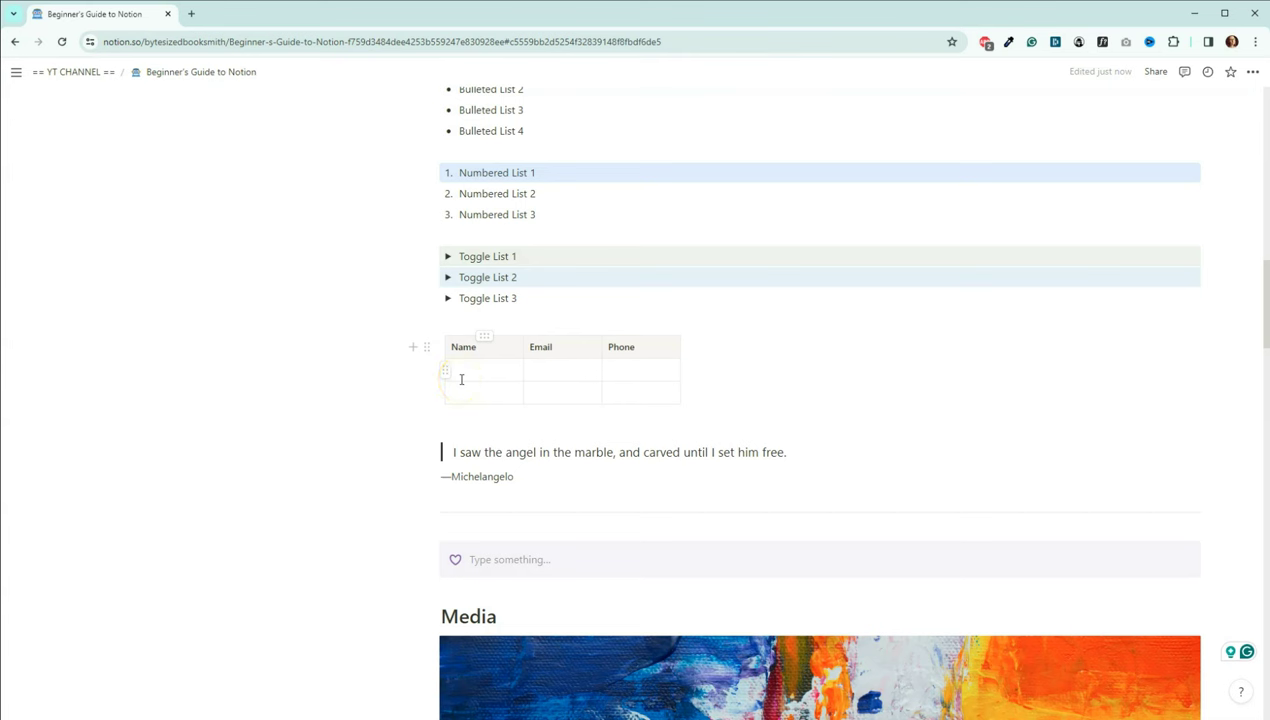
Examine the simple table's block actions and its header row and header column options.
{"action": "left_click", "coordinate": [504, 371]}
{"action": "left_click", "coordinate": [508, 375]}
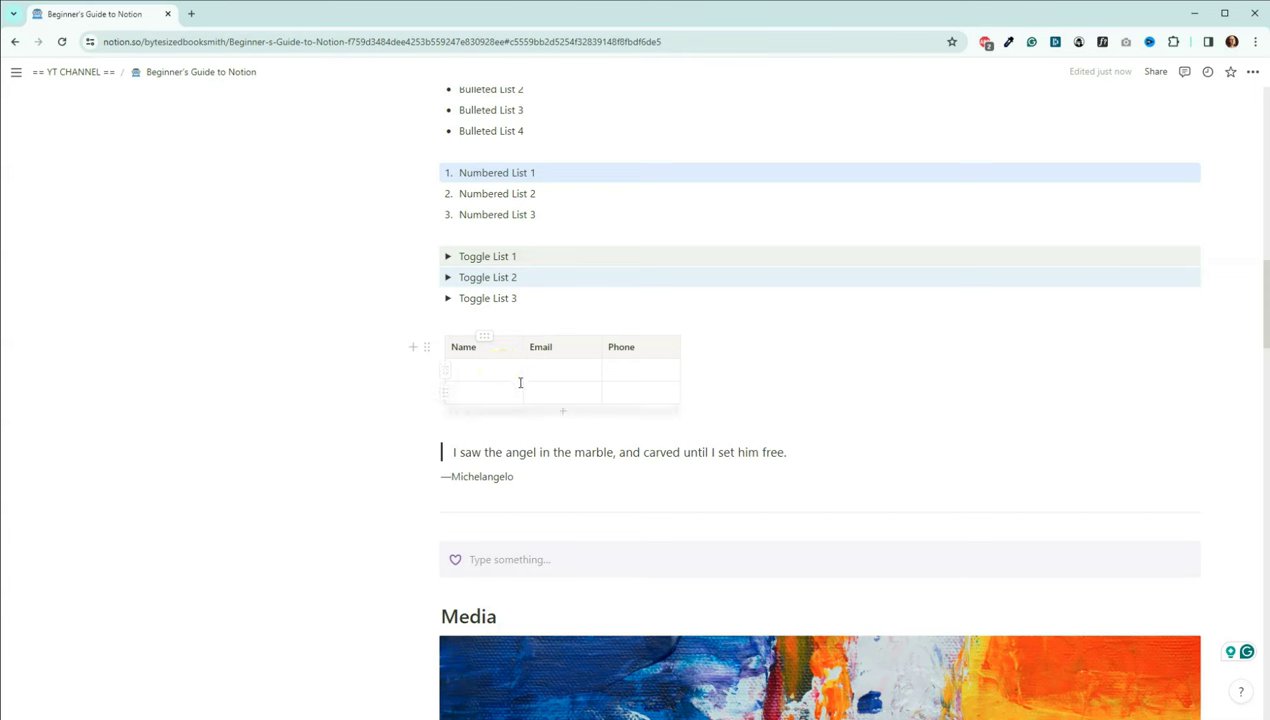
{"action": "left_click_drag", "start_coordinate": [499, 386], "coordinate": [427, 349]}
{"action": "left_click", "coordinate": [428, 349]}
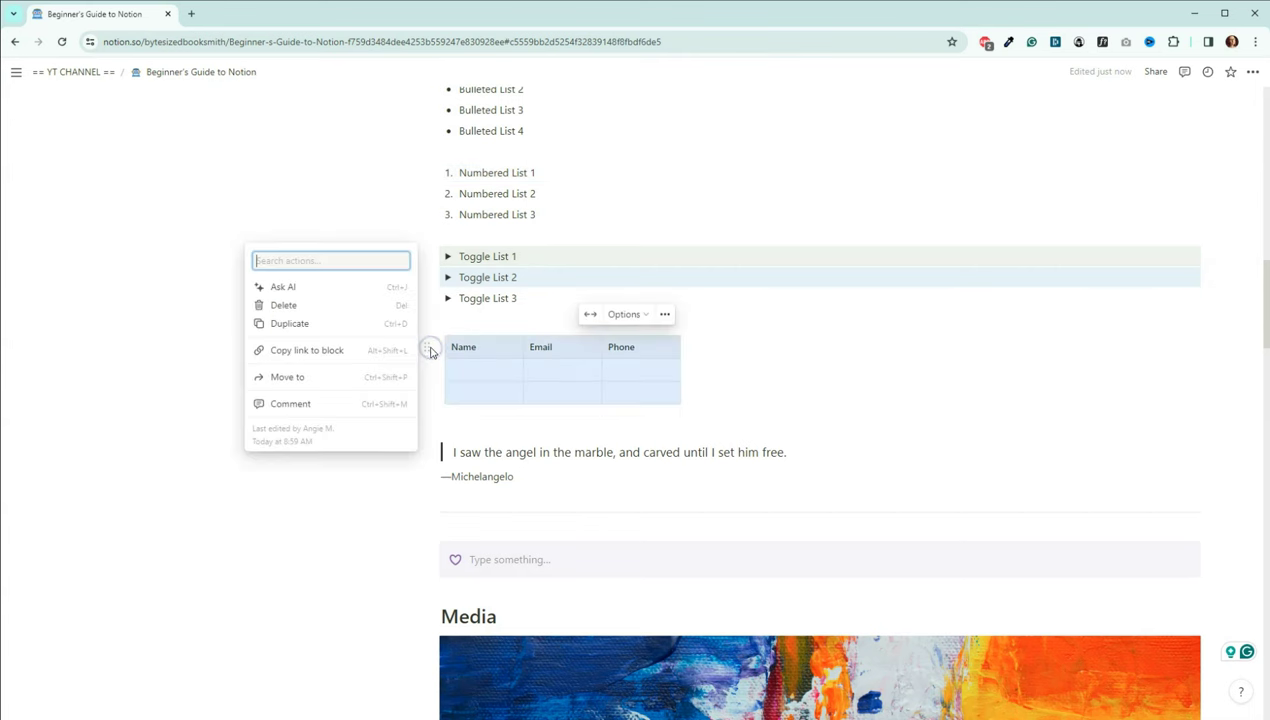
{"action": "left_click", "coordinate": [623, 314]}
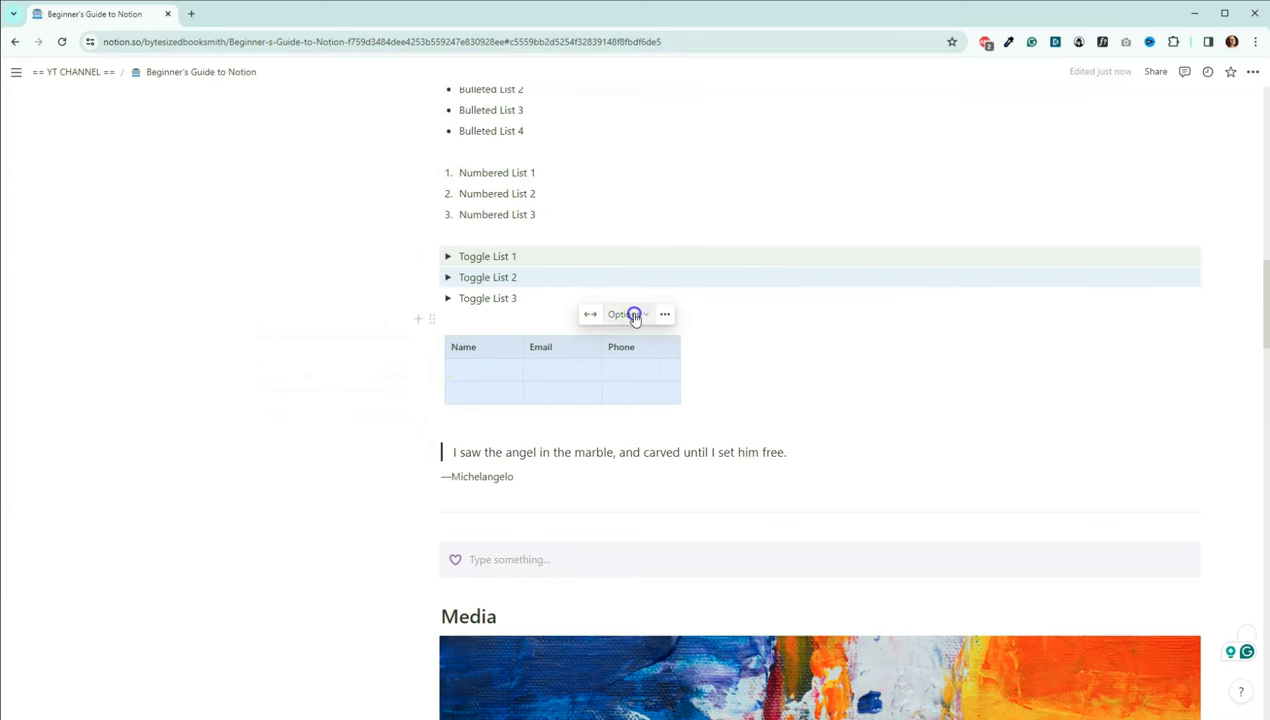
{"action": "left_click", "coordinate": [624, 314]}
{"action": "left_click", "coordinate": [627, 365]}
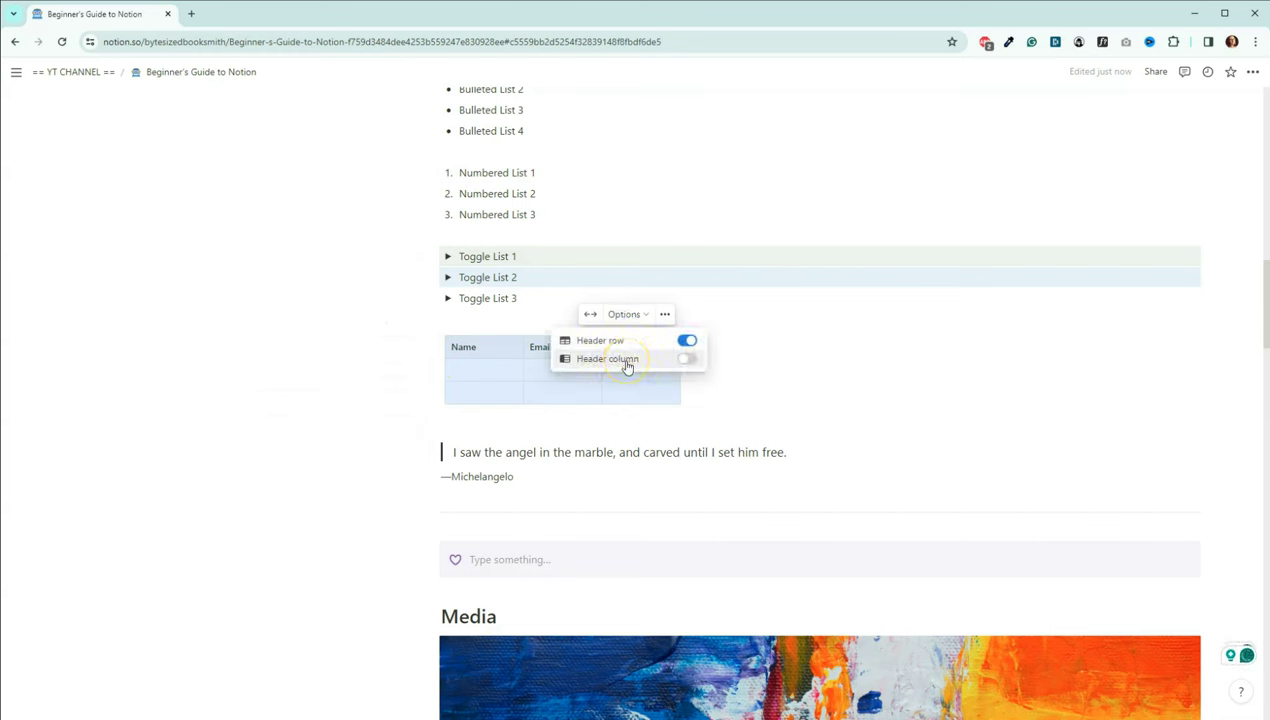
{"action": "left_click", "coordinate": [710, 384]}
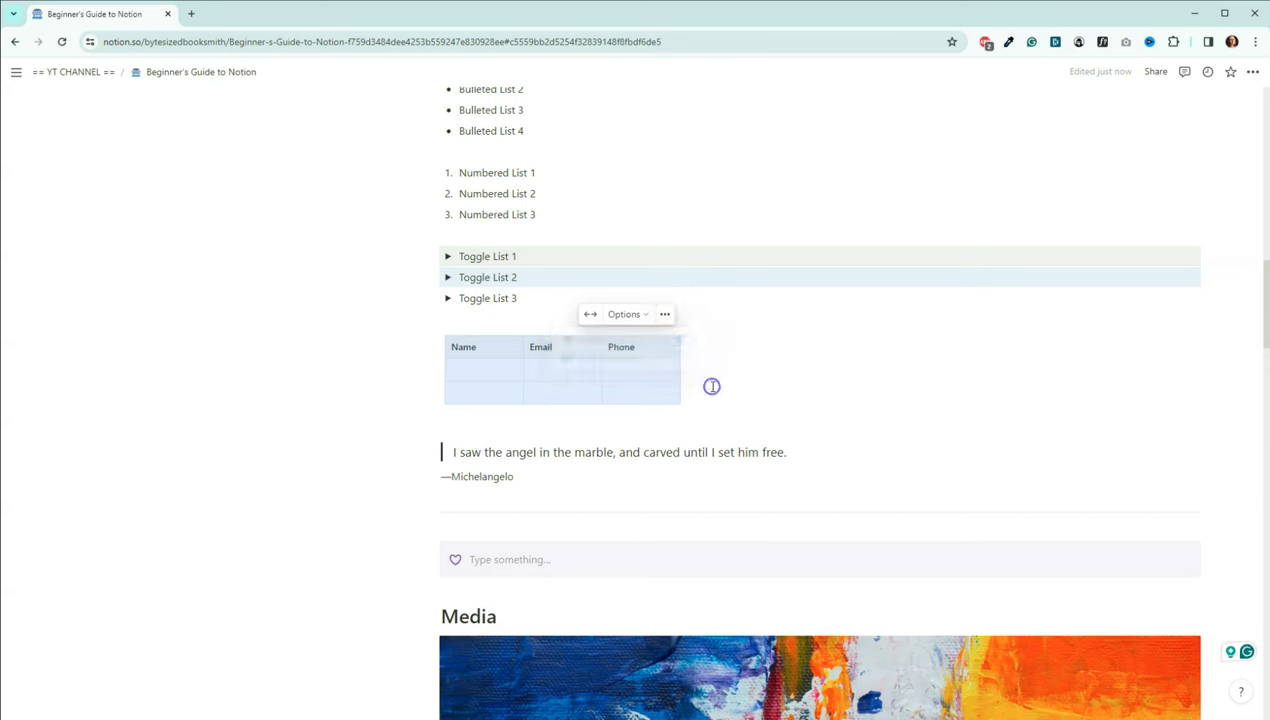
{"action": "left_click", "coordinate": [620, 365]}
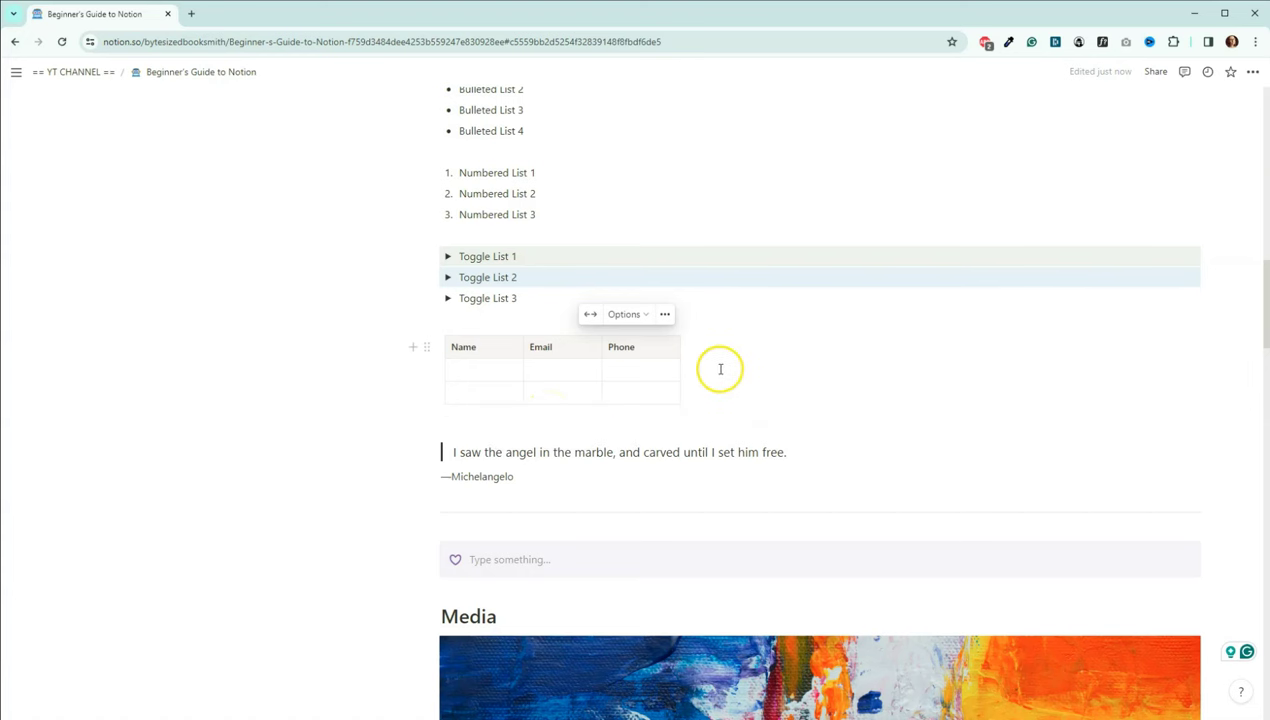
Set the quote size of the "I saw the angel in the marble" quote block to Default.
{"action": "scroll", "coordinate": [728, 335], "scroll_direction": "down", "scroll_amount": 2}
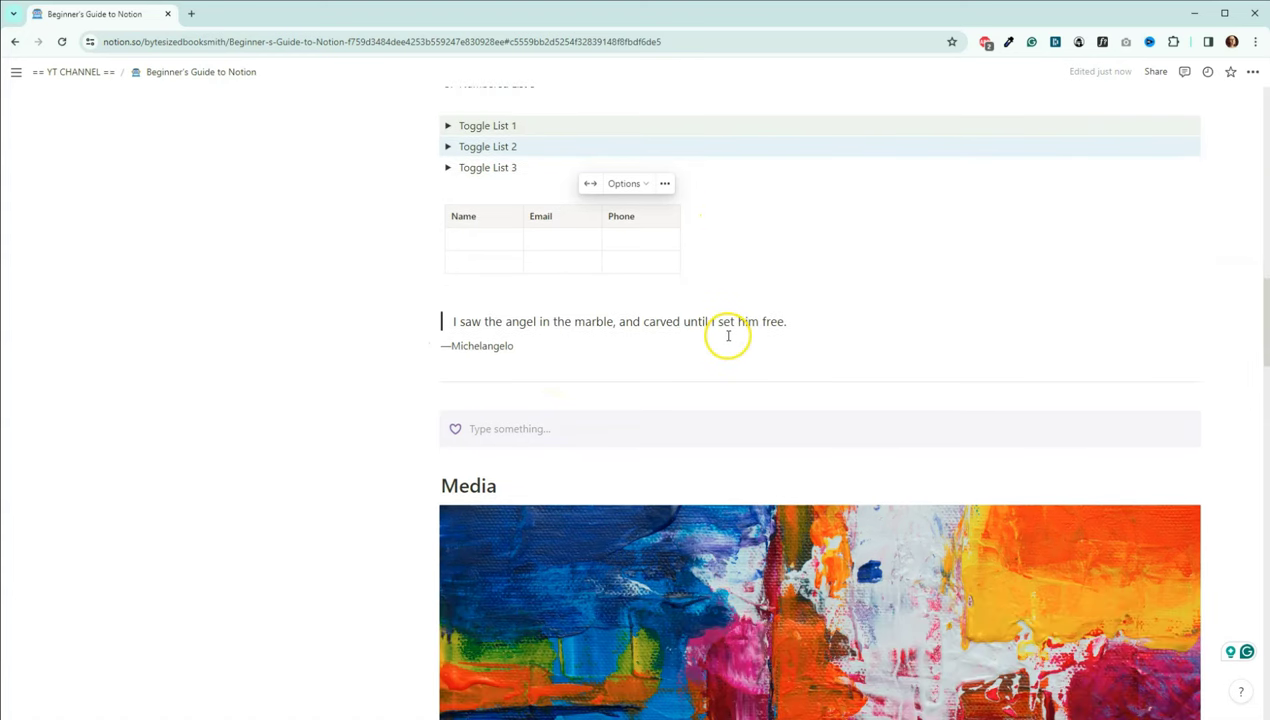
{"action": "left_click", "coordinate": [468, 321]}
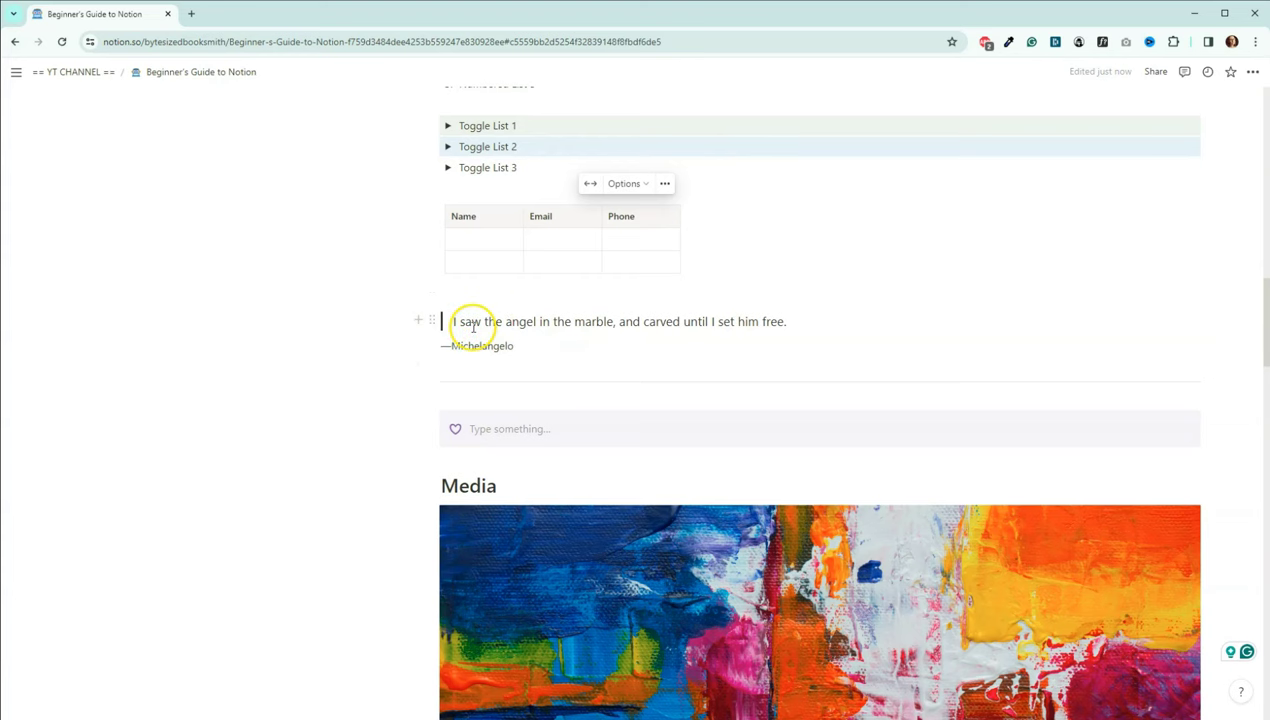
{"action": "left_click", "coordinate": [440, 320]}
{"action": "left_click", "coordinate": [472, 320]}
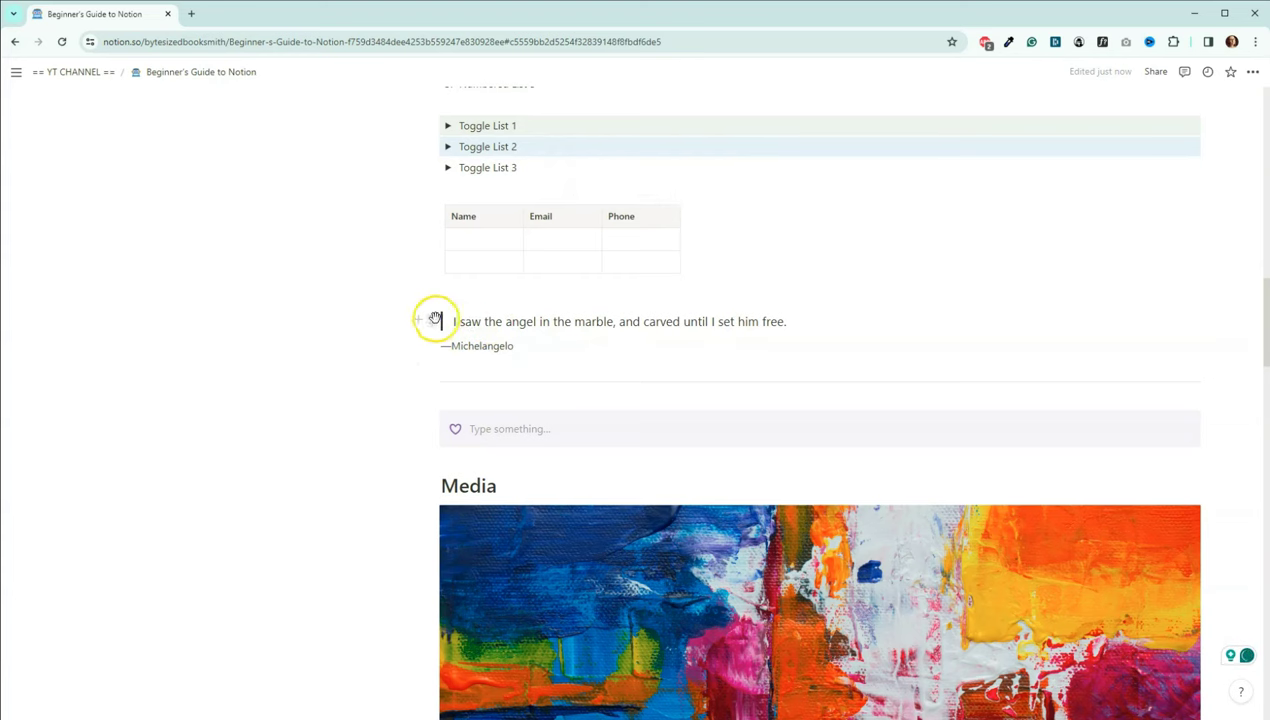
{"action": "left_click", "coordinate": [432, 320]}
{"action": "left_click", "coordinate": [495, 322]}
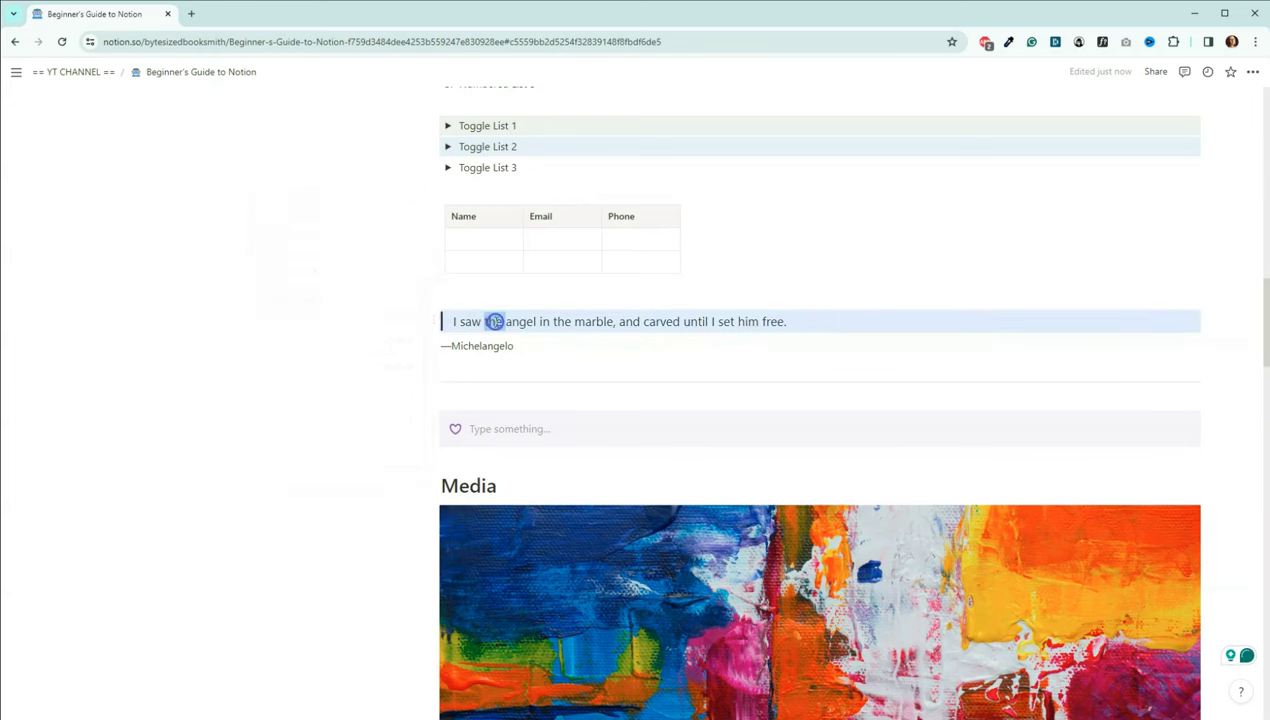
{"action": "triple_click", "coordinate": [495, 322]}
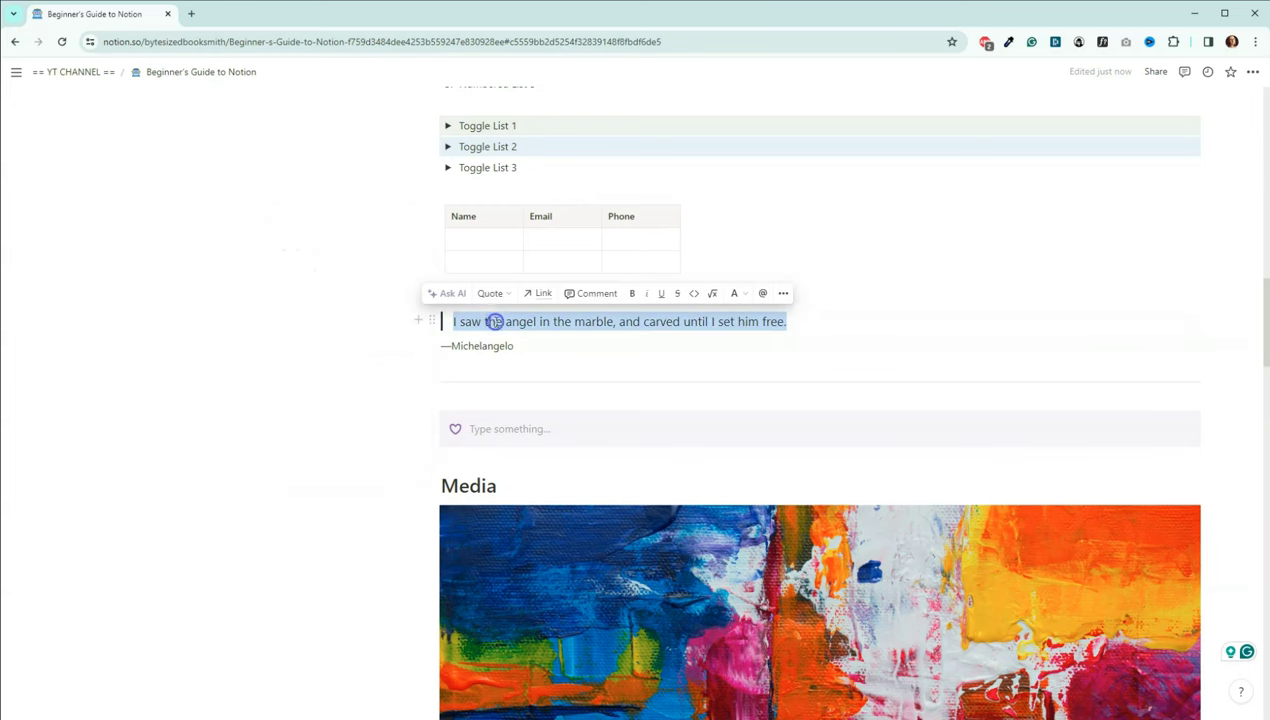
{"action": "left_click", "coordinate": [783, 293]}
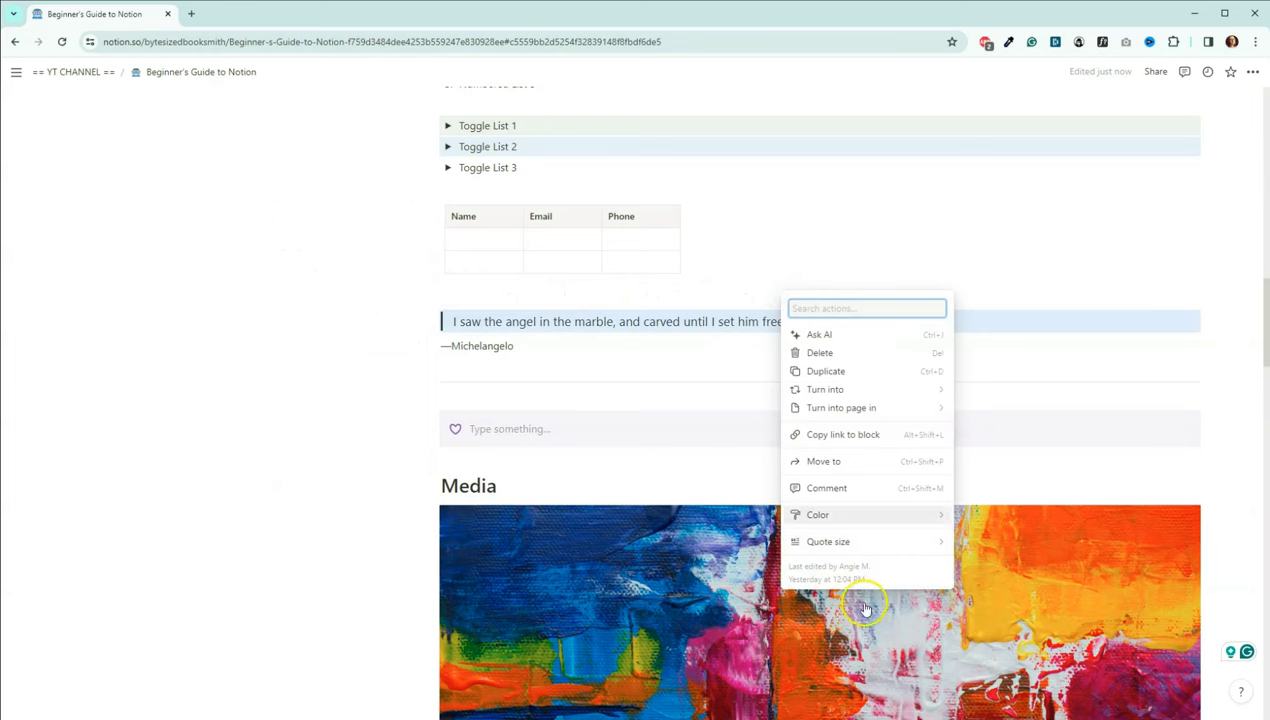
{"action": "left_click", "coordinate": [828, 541]}
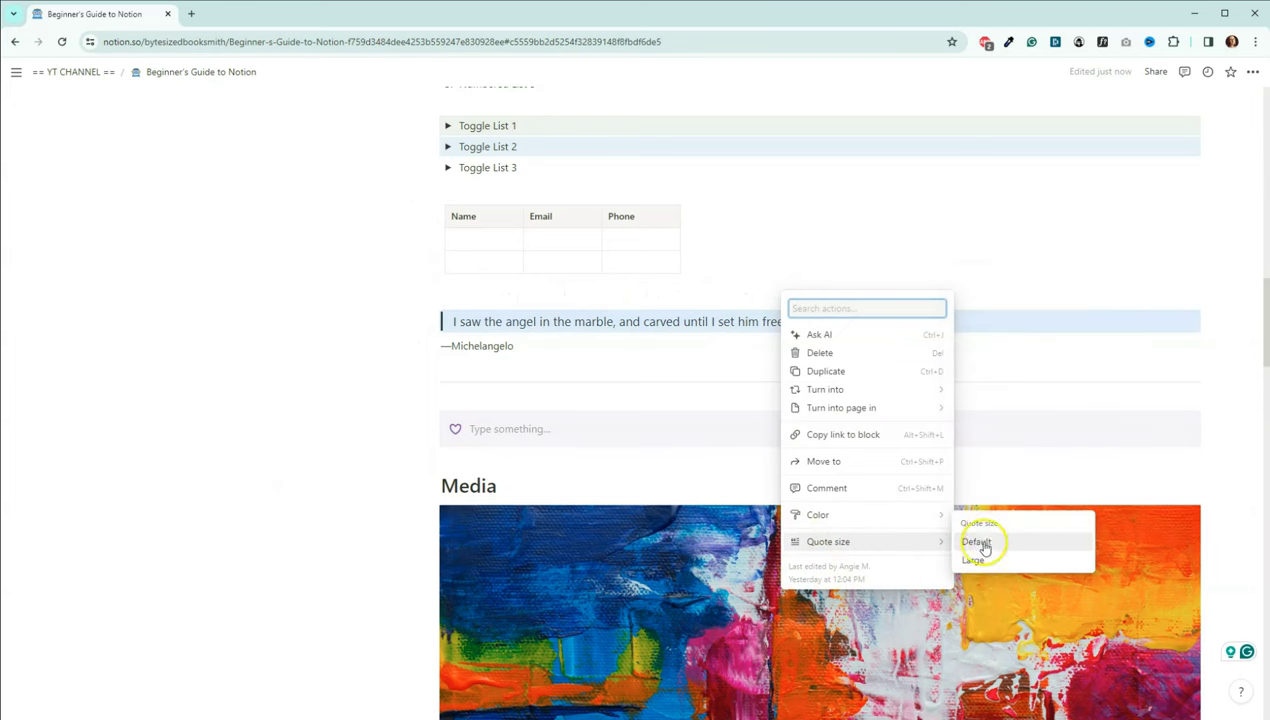
{"action": "left_click", "coordinate": [980, 541]}
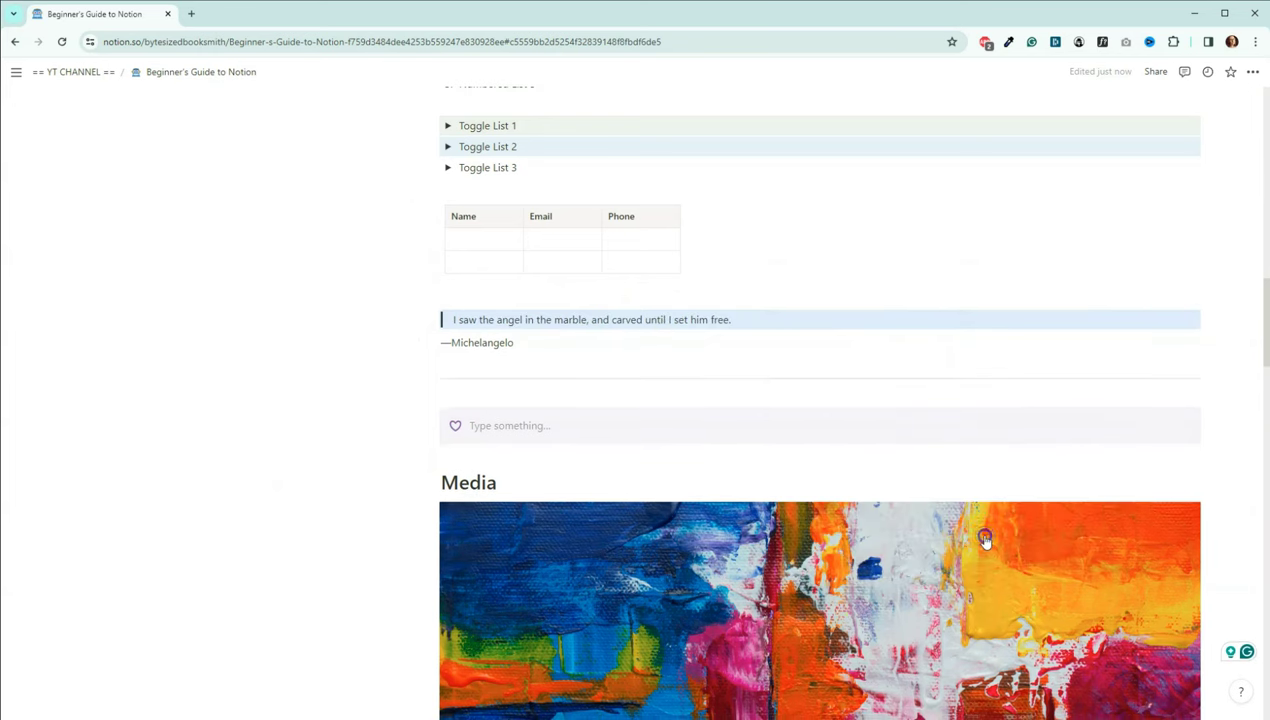
Set the quote size of the "I saw the angel in the marble" quote block to Large.
{"action": "right_click", "coordinate": [728, 320]}
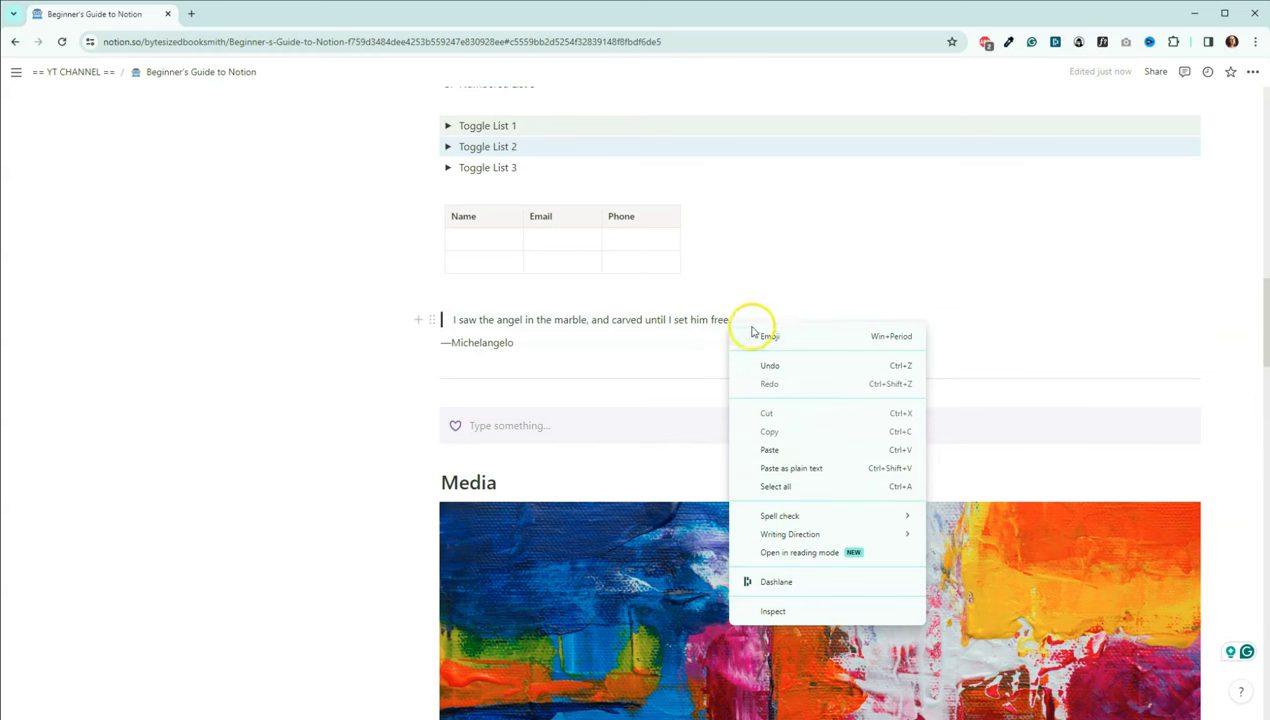
{"action": "left_click", "coordinate": [680, 322]}
{"action": "triple_click", "coordinate": [675, 320]}
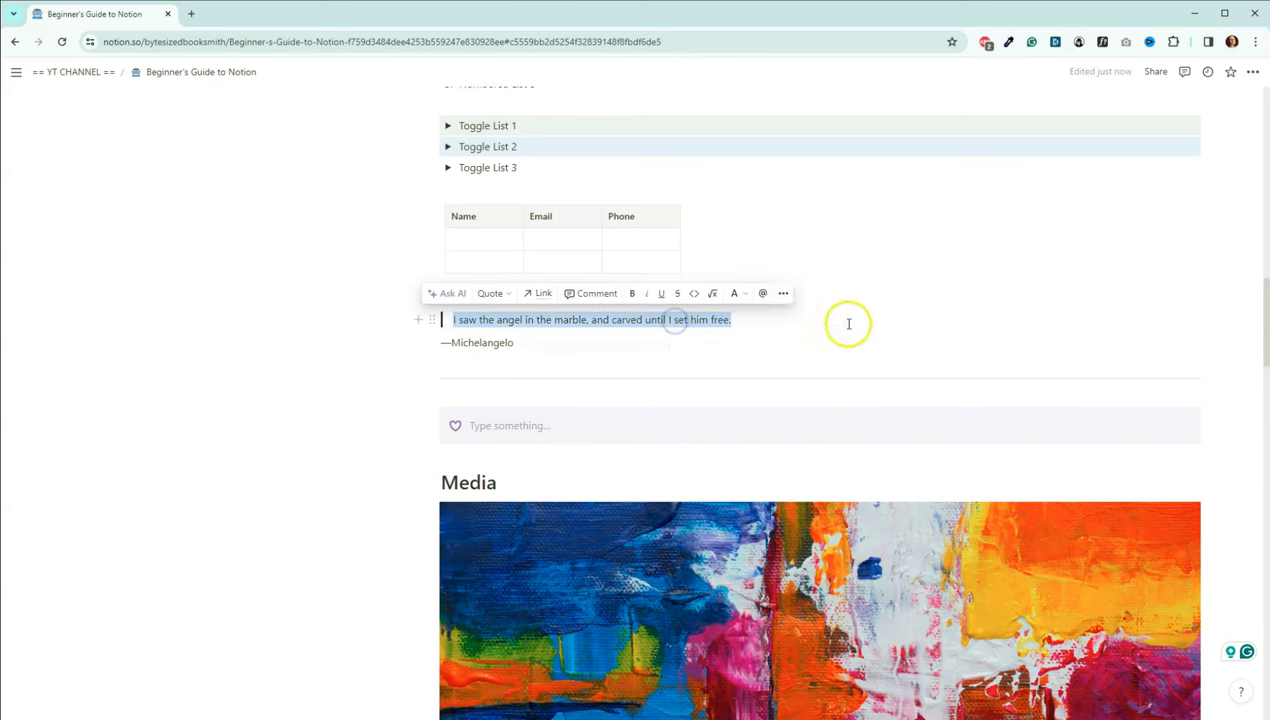
{"action": "left_click", "coordinate": [783, 294]}
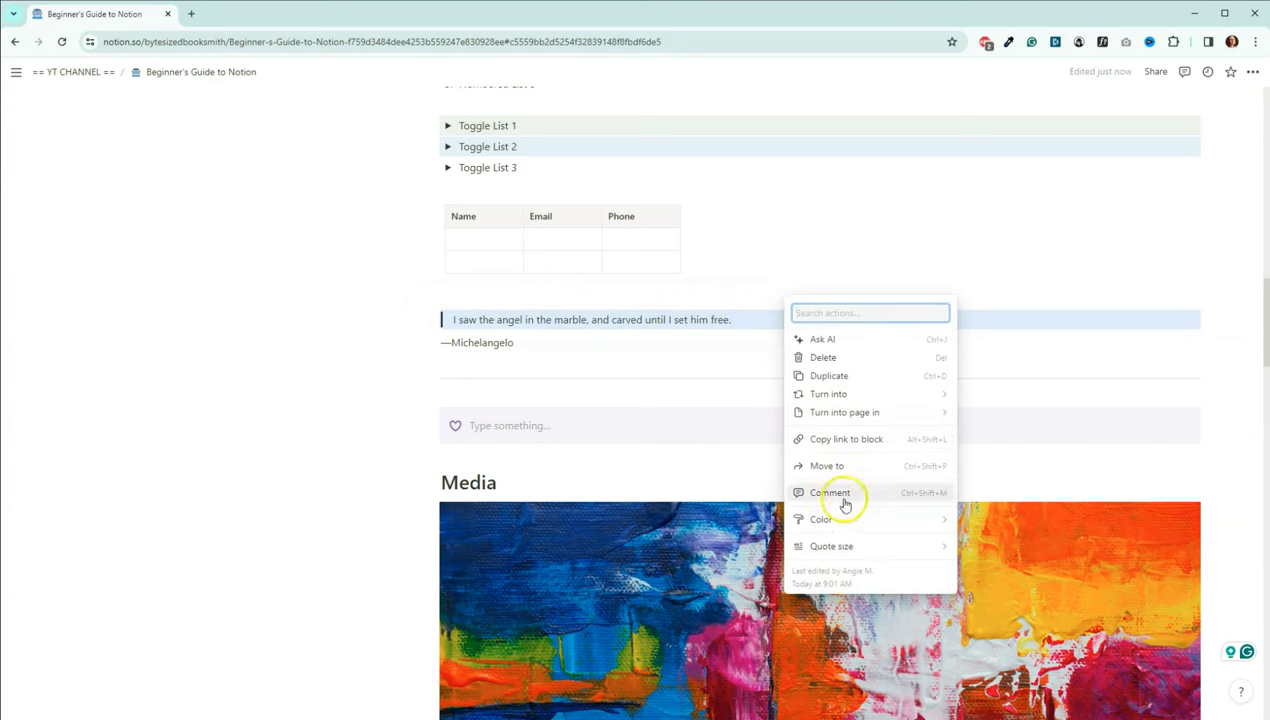
{"action": "mouse_move", "coordinate": [850, 546]}
{"action": "left_click", "coordinate": [973, 568]}
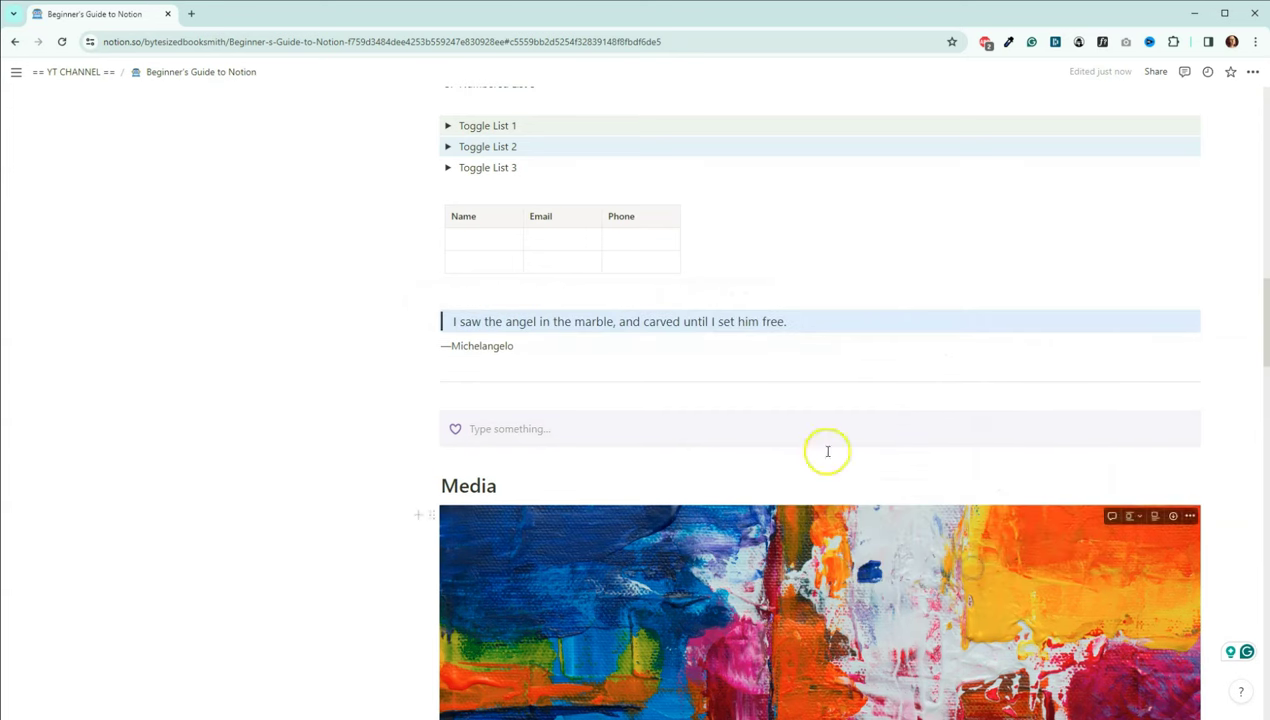
{"action": "left_click", "coordinate": [629, 343]}
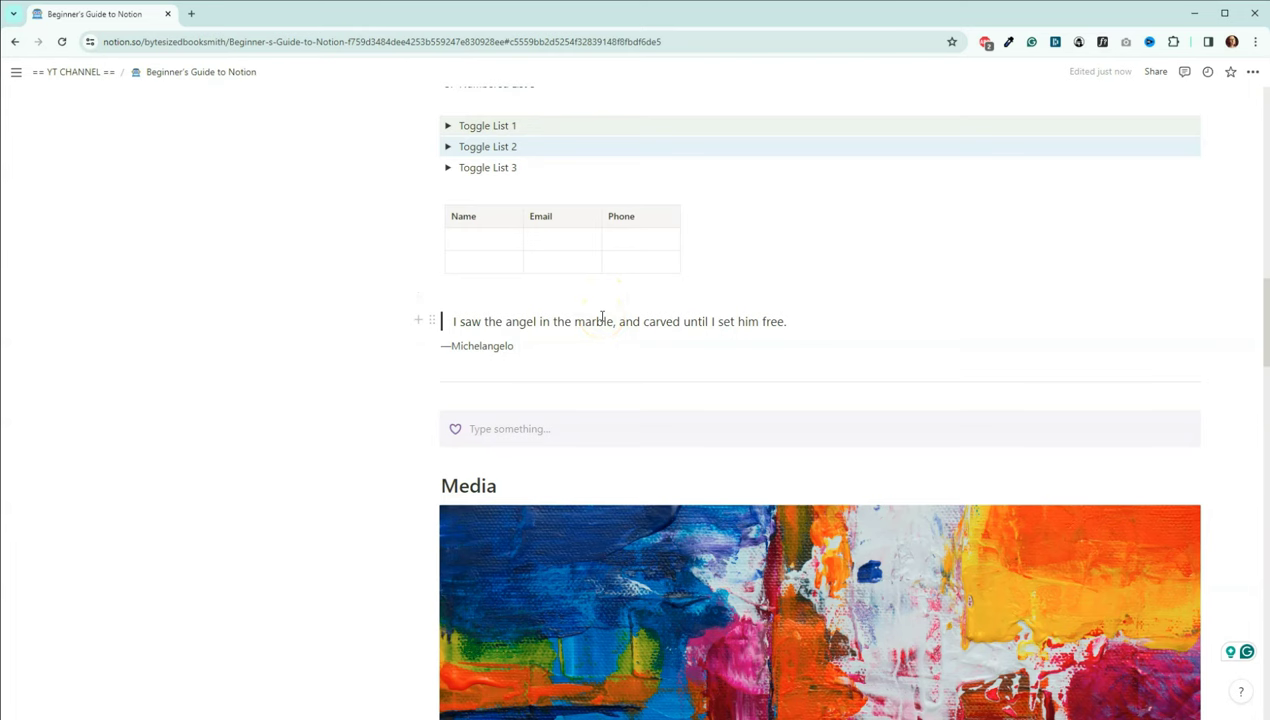
Select the divider below the quote and examine it together with the empty callout beneath it.
{"action": "scroll", "coordinate": [602, 318], "scroll_direction": "down", "scroll_amount": 1}
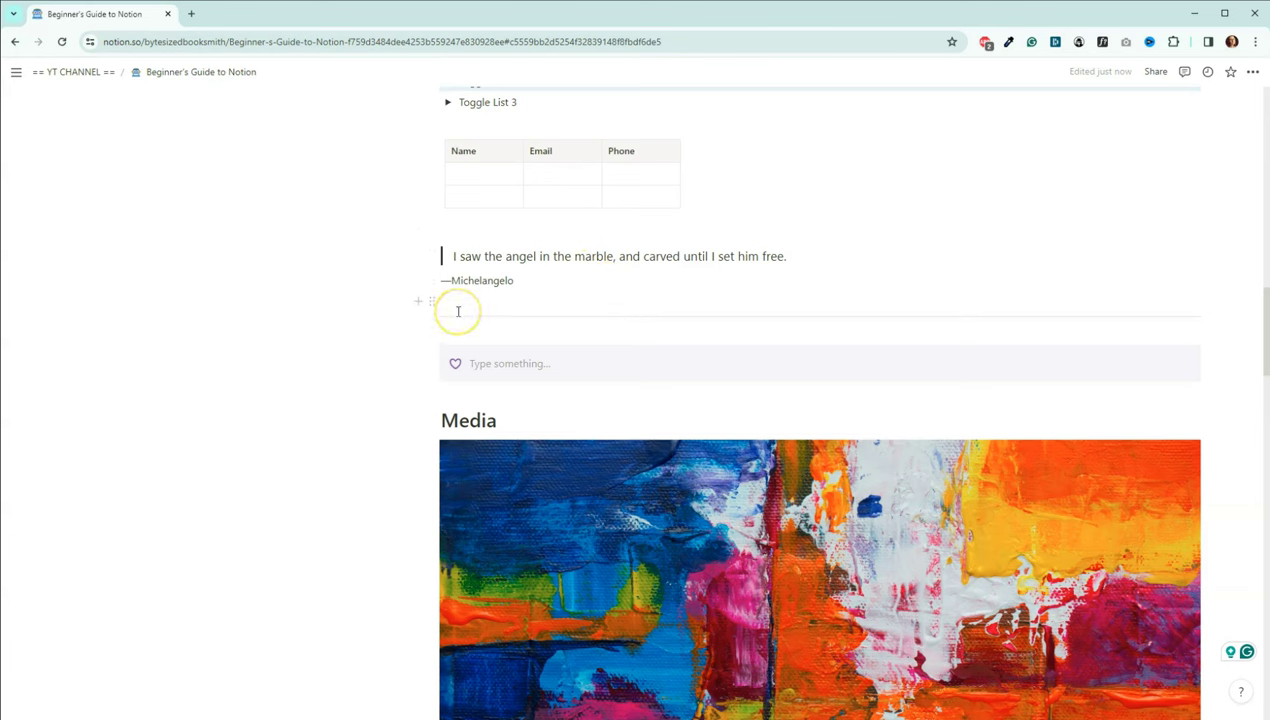
{"action": "left_click", "coordinate": [477, 318]}
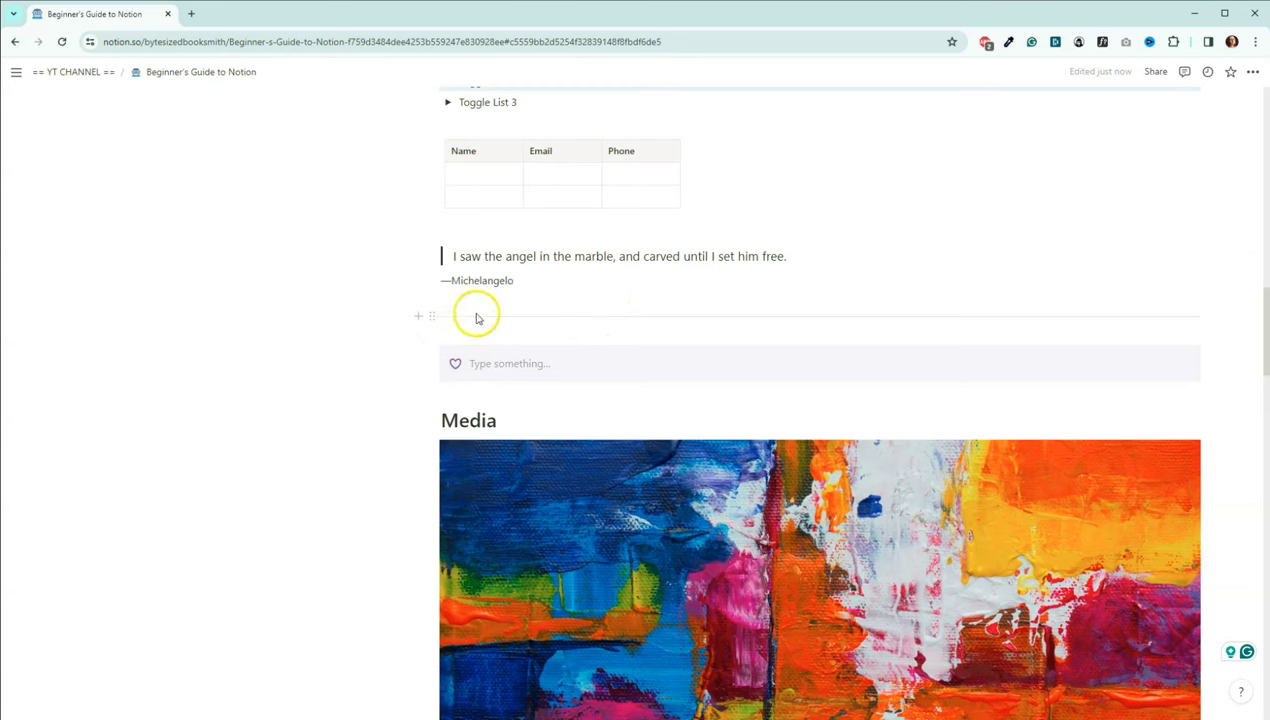
{"action": "left_click", "coordinate": [432, 316]}
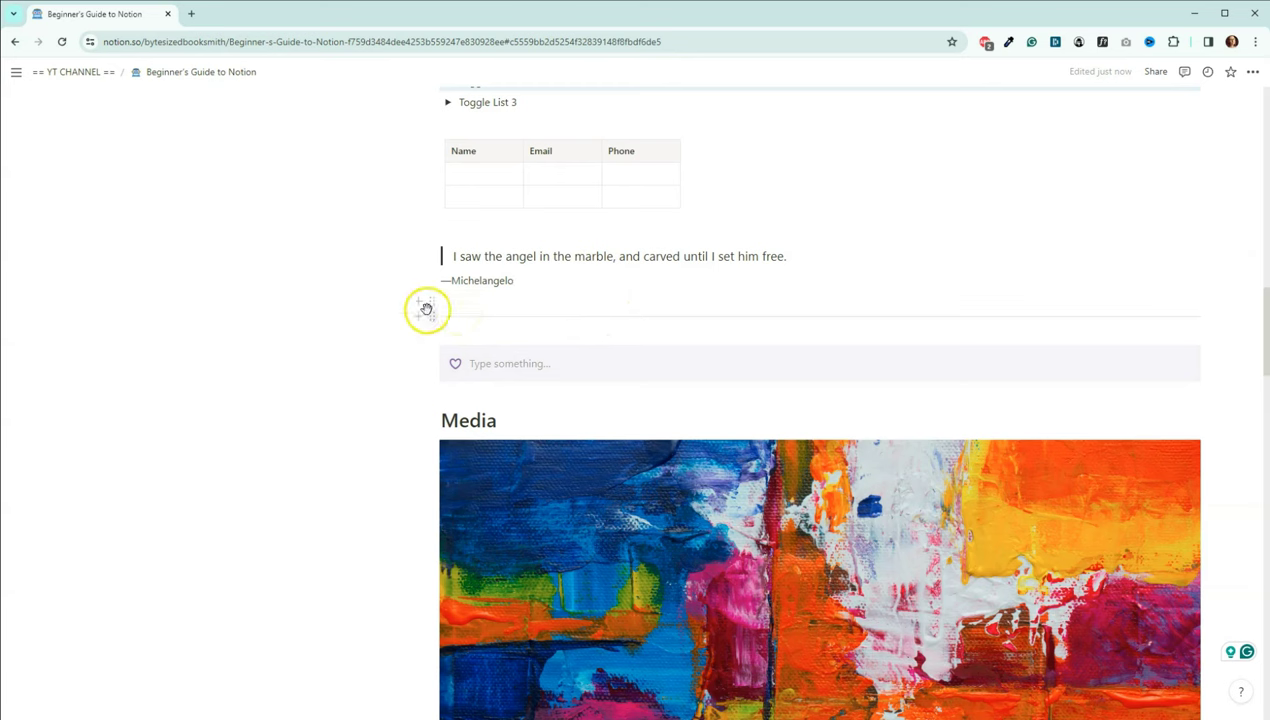
{"action": "left_click_drag", "start_coordinate": [439, 237], "coordinate": [432, 316]}
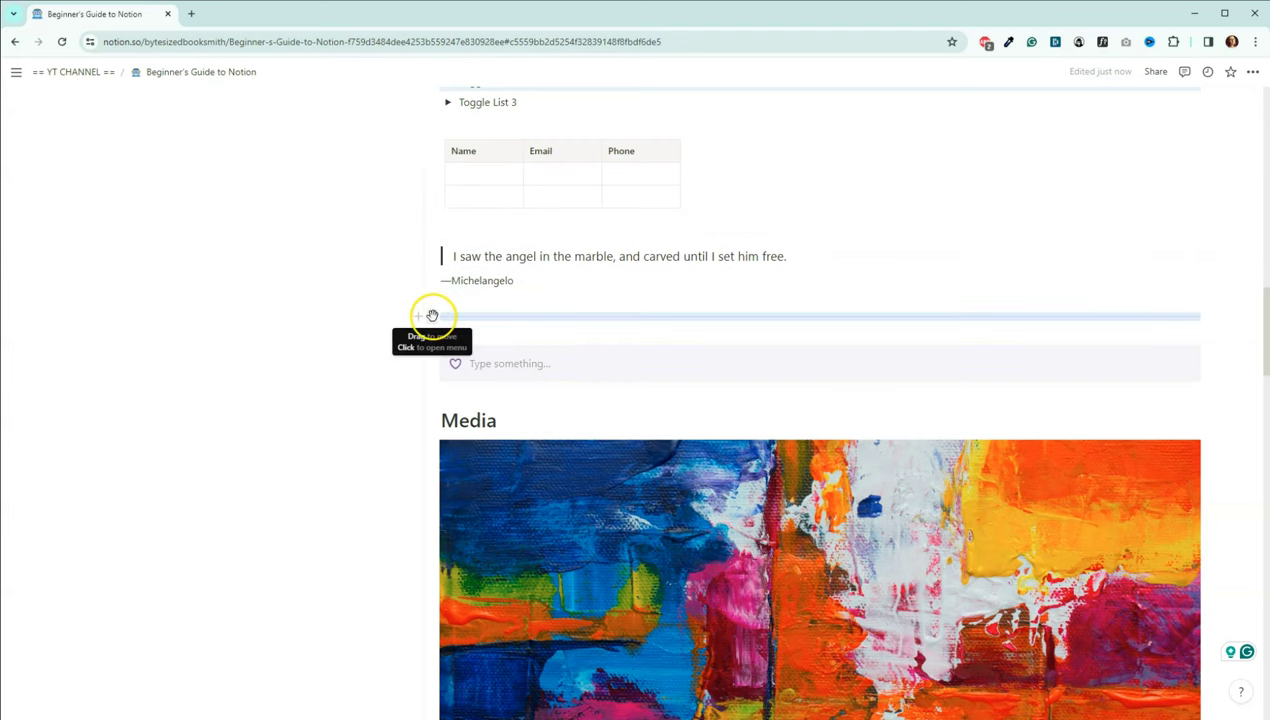
{"action": "scroll", "coordinate": [468, 210], "scroll_direction": "down", "scroll_amount": 1}
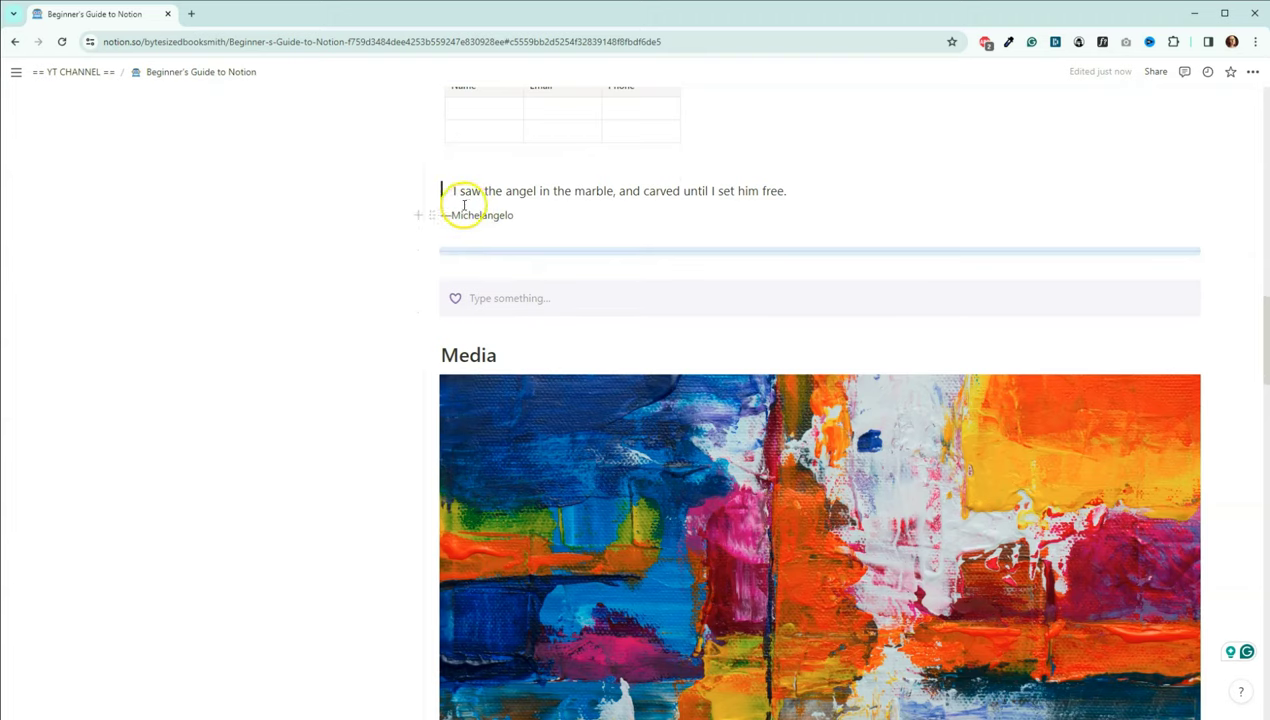
{"action": "scroll", "coordinate": [465, 205], "scroll_direction": "down", "scroll_amount": 1}
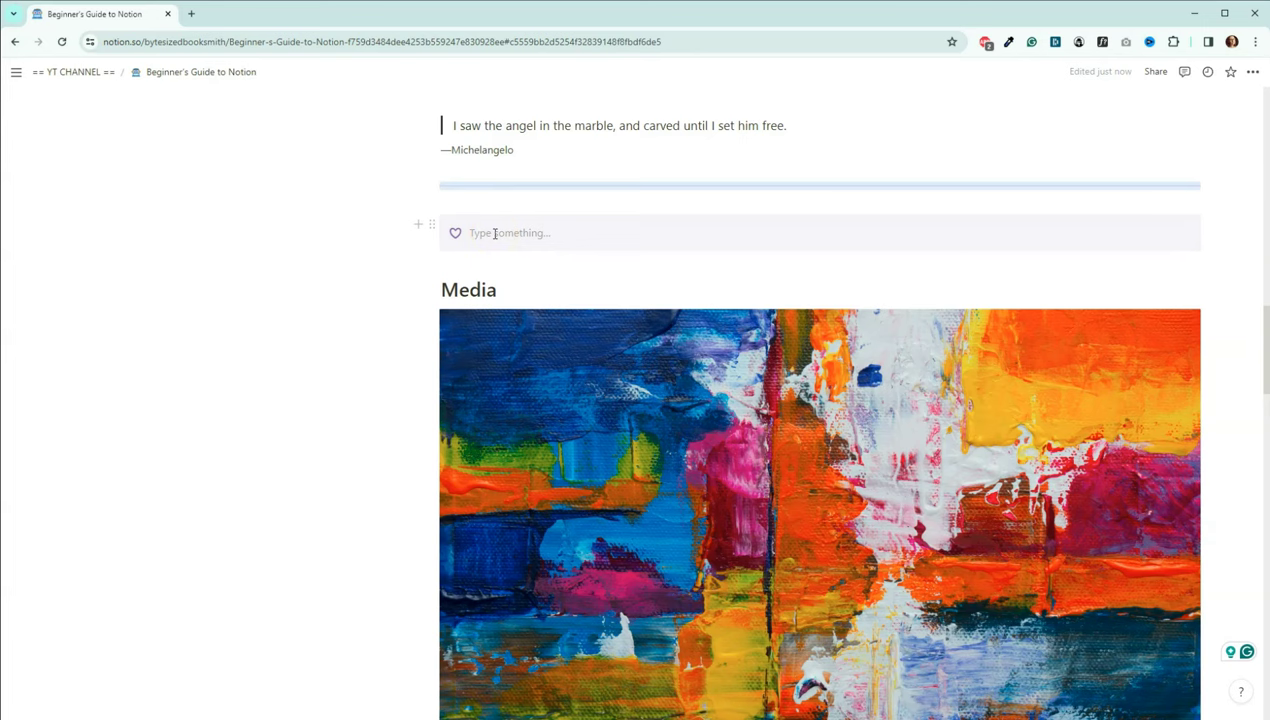
Duplicate the synced Important Links block near the start of the page.
{"action": "scroll", "coordinate": [494, 233], "scroll_direction": "up", "scroll_amount": 13}
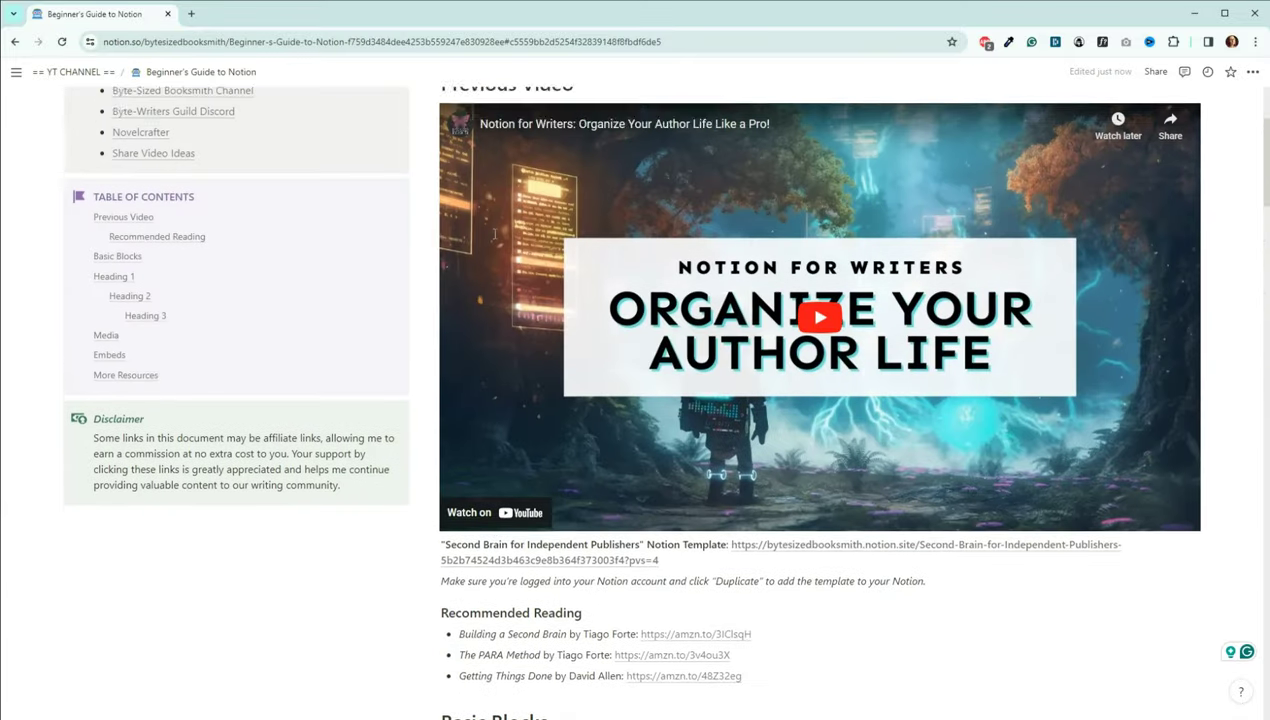
{"action": "scroll", "coordinate": [494, 233], "scroll_direction": "up", "scroll_amount": 3}
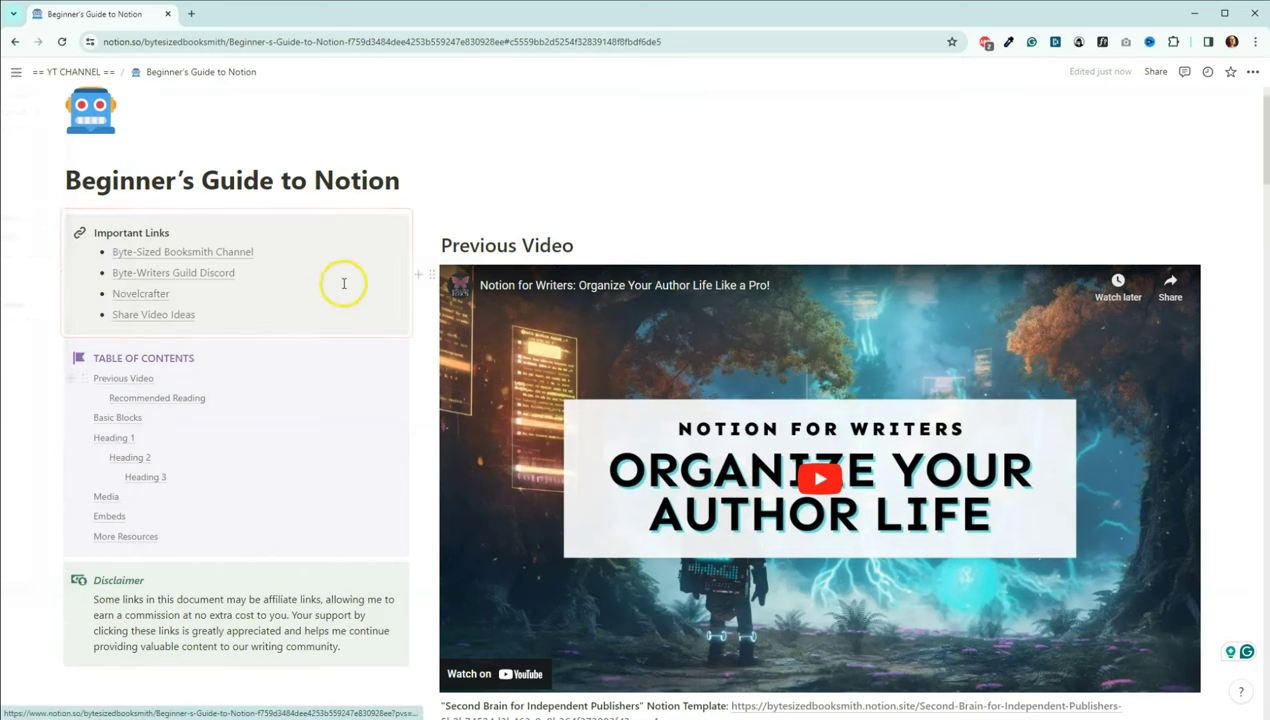
{"action": "left_click", "coordinate": [76, 234]}
{"action": "left_click", "coordinate": [68, 241]}
{"action": "left_click", "coordinate": [58, 226]}
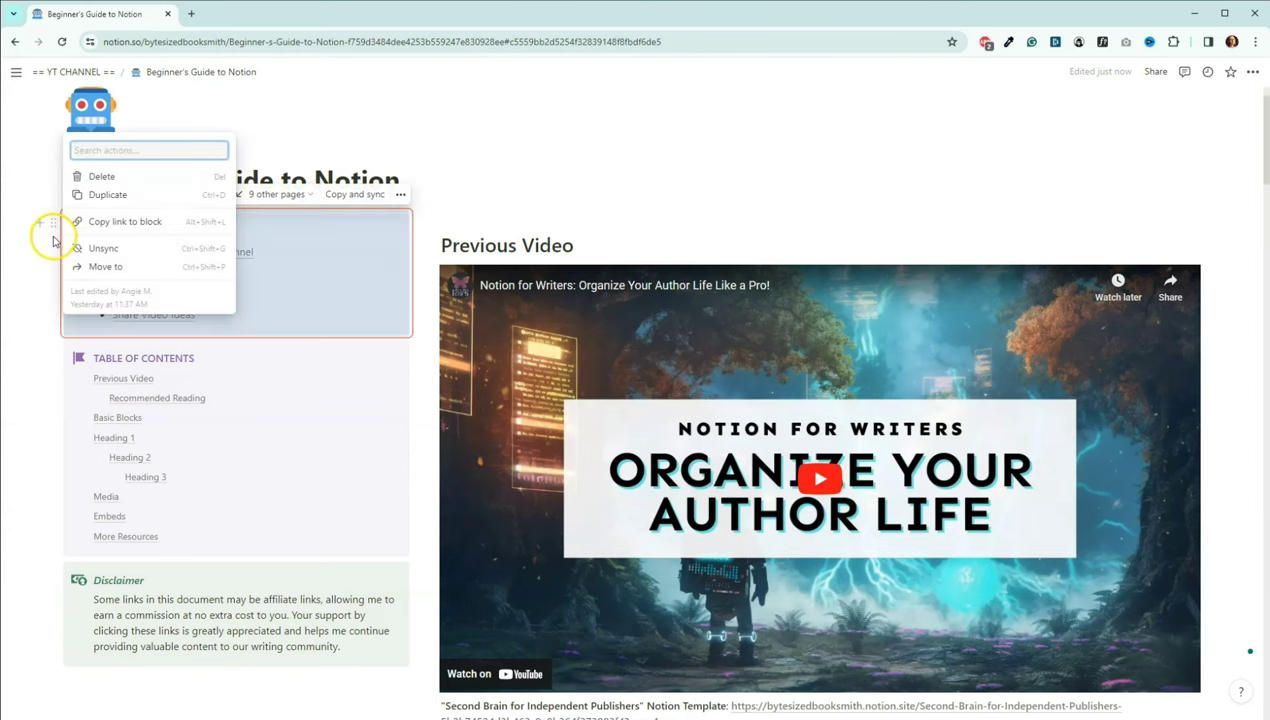
{"action": "left_click", "coordinate": [100, 194]}
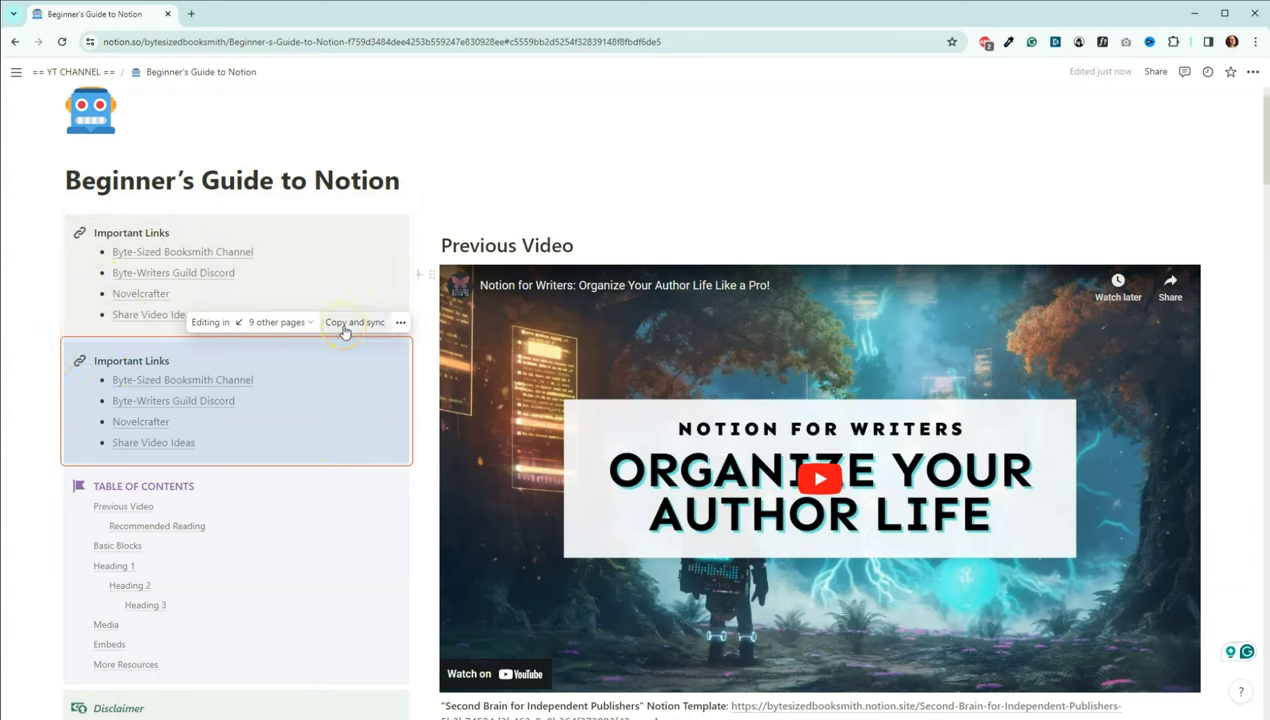
Check the duplicated Important Links block's sync options and delete the duplicate.
{"action": "left_click", "coordinate": [265, 323]}
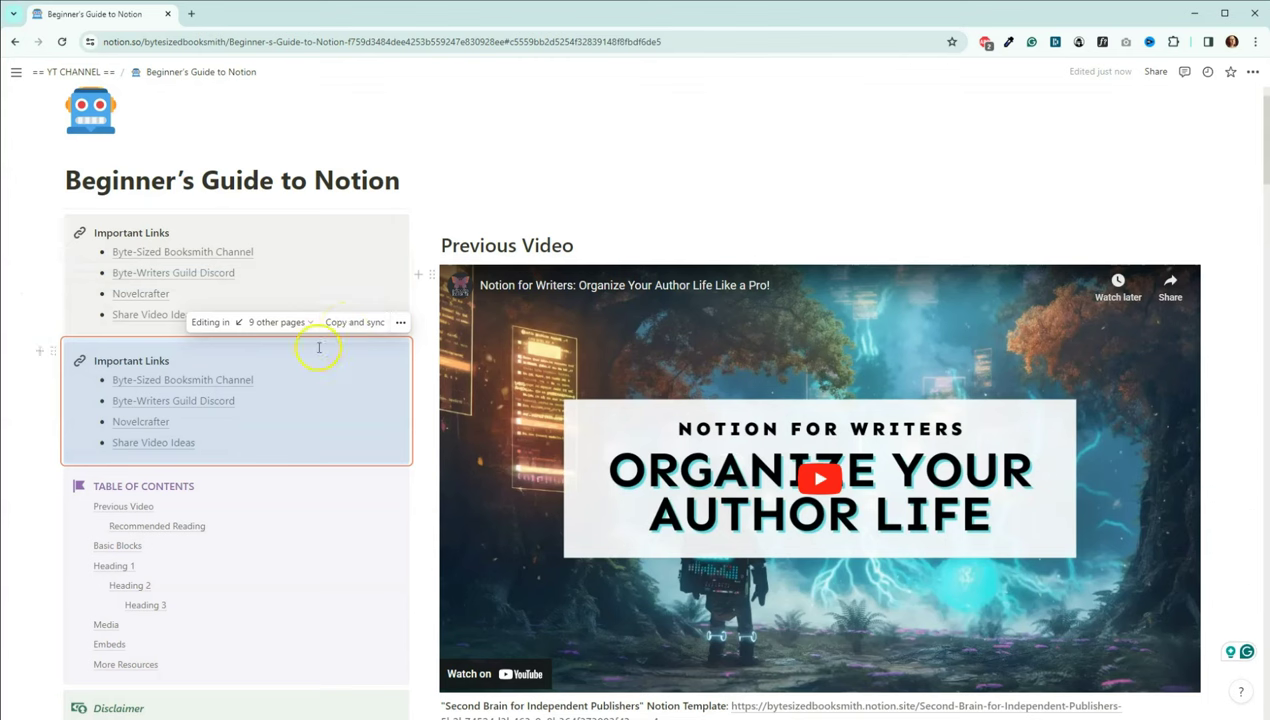
{"action": "left_click", "coordinate": [55, 351]}
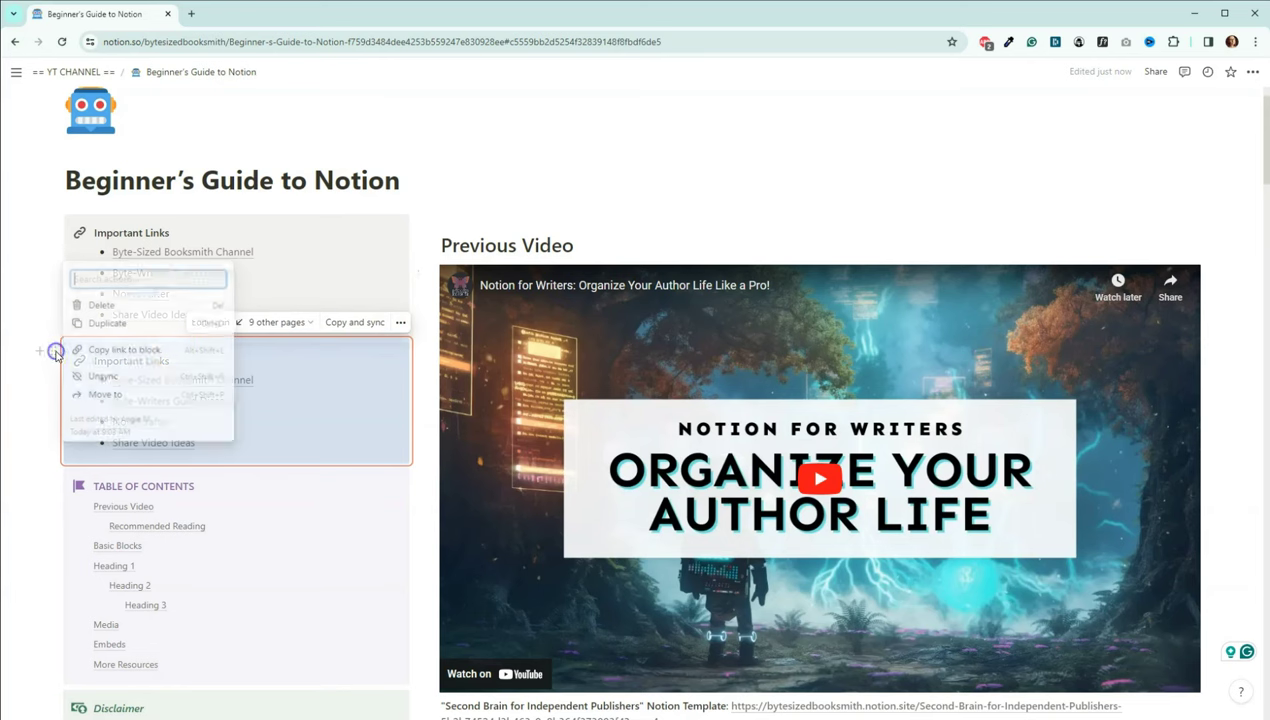
{"action": "left_click", "coordinate": [104, 305]}
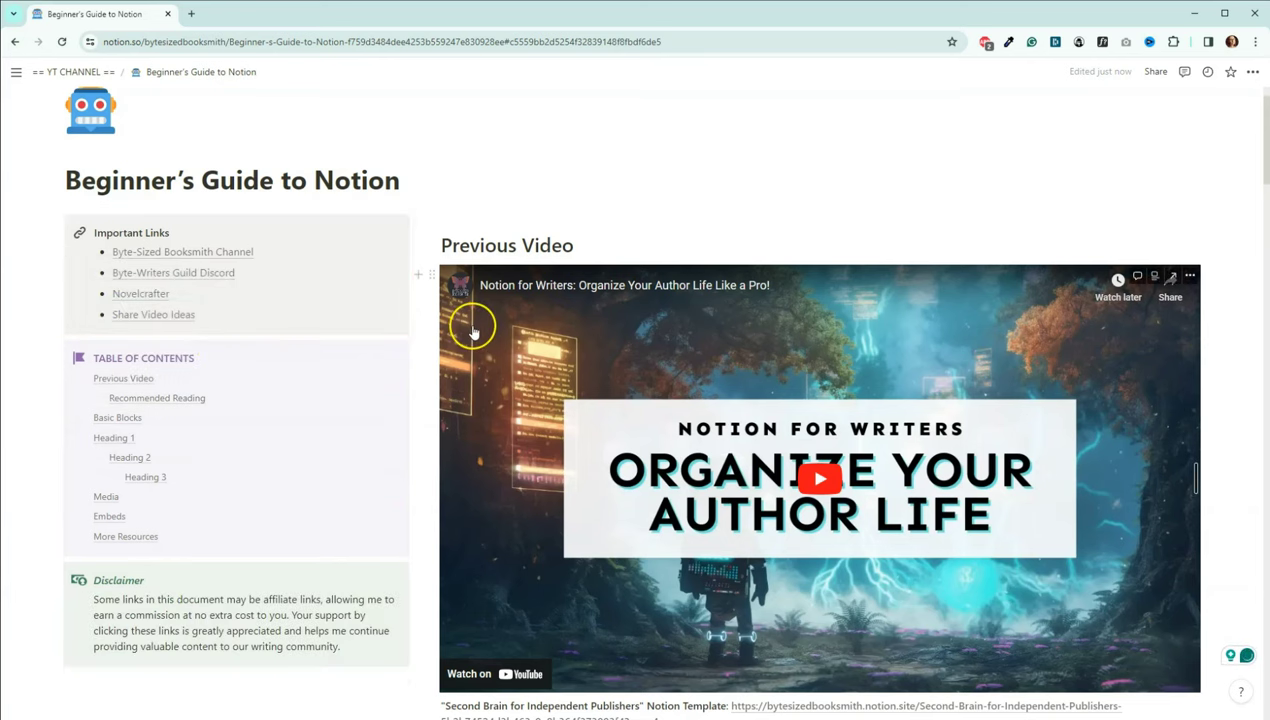
Change the icon of the empty callout above the Media heading from the heart to the purple hat-and-glasses icon.
{"action": "scroll", "coordinate": [433, 224], "scroll_direction": "down", "scroll_amount": 2}
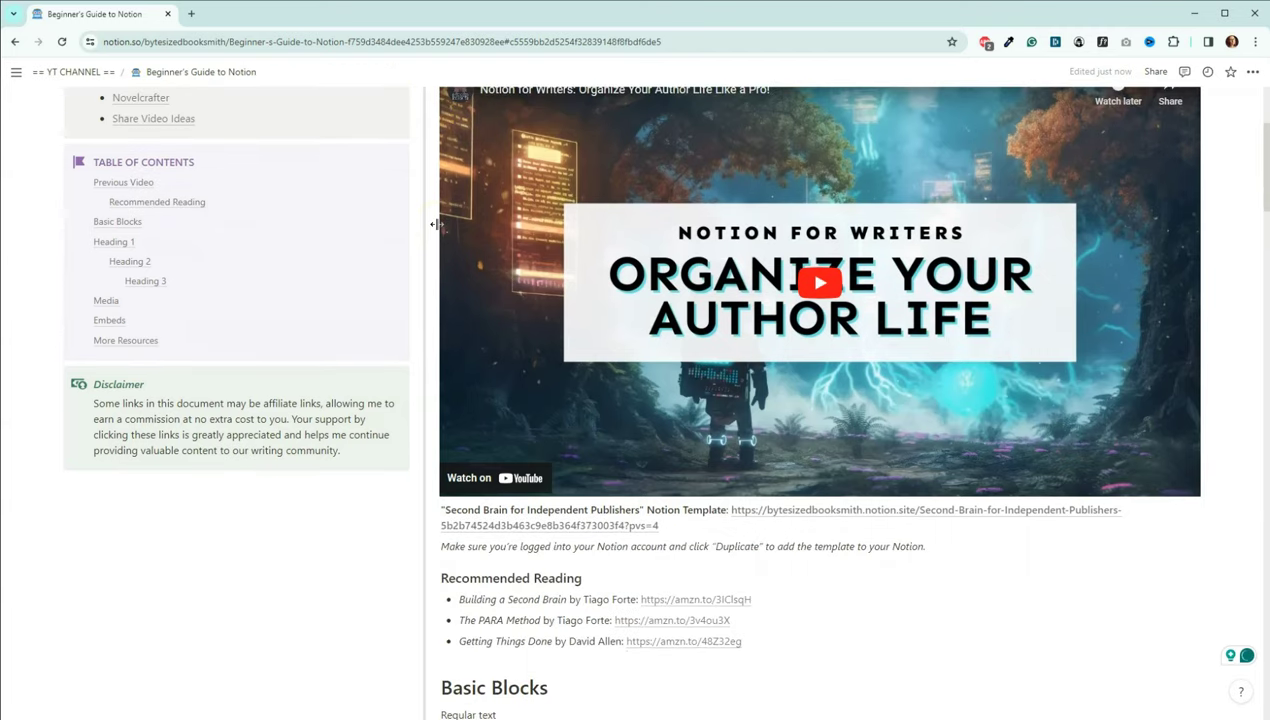
{"action": "scroll", "coordinate": [433, 224], "scroll_direction": "down", "scroll_amount": 7}
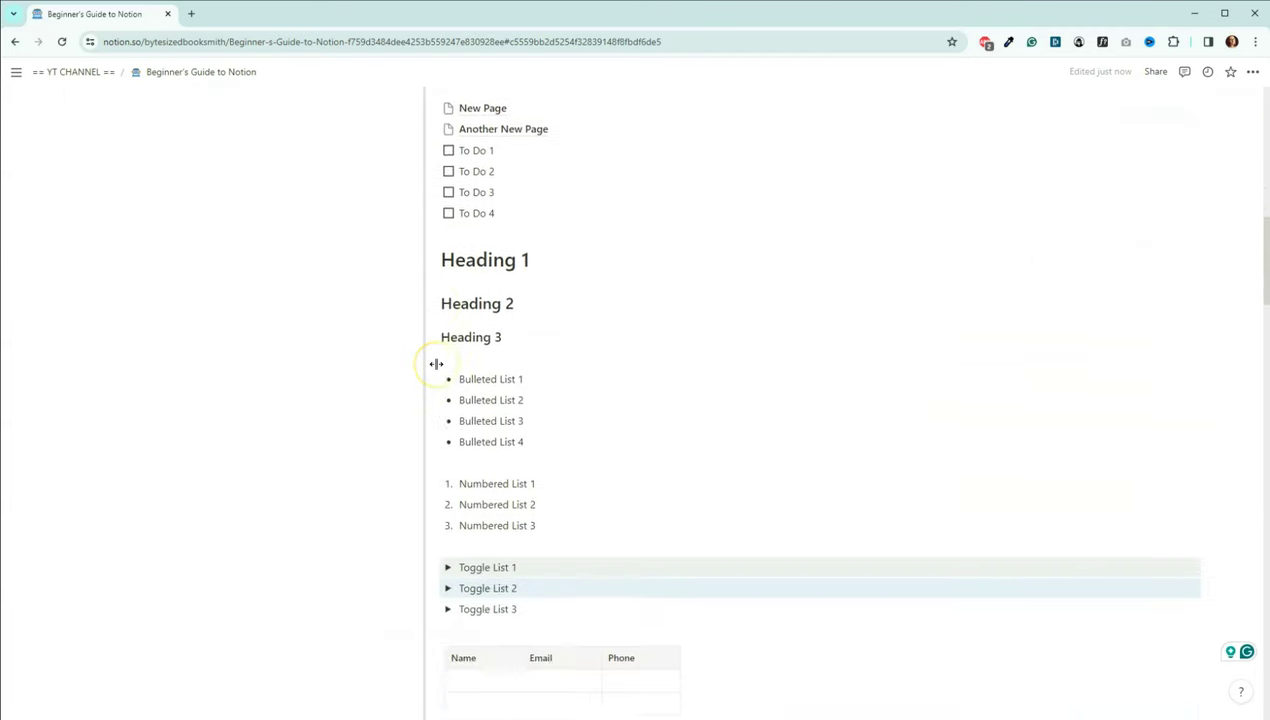
{"action": "scroll", "coordinate": [436, 364], "scroll_direction": "down", "scroll_amount": 4}
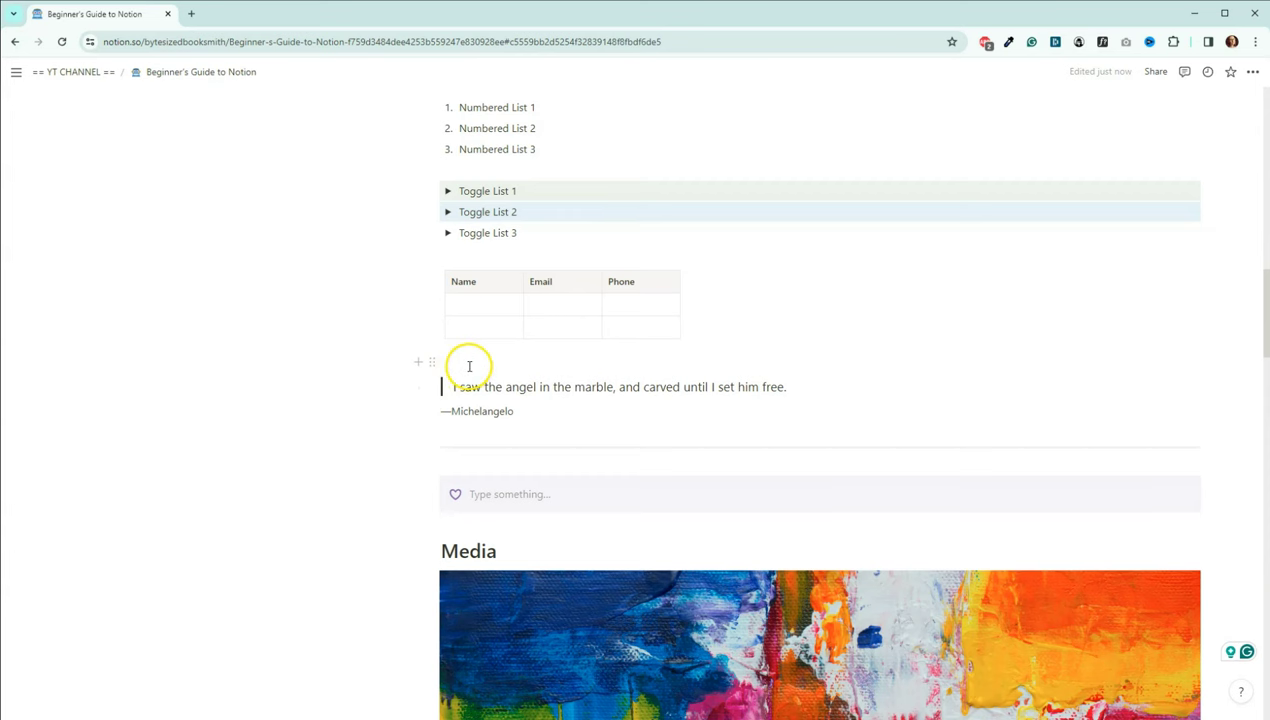
{"action": "scroll", "coordinate": [553, 298], "scroll_direction": "down", "scroll_amount": 2}
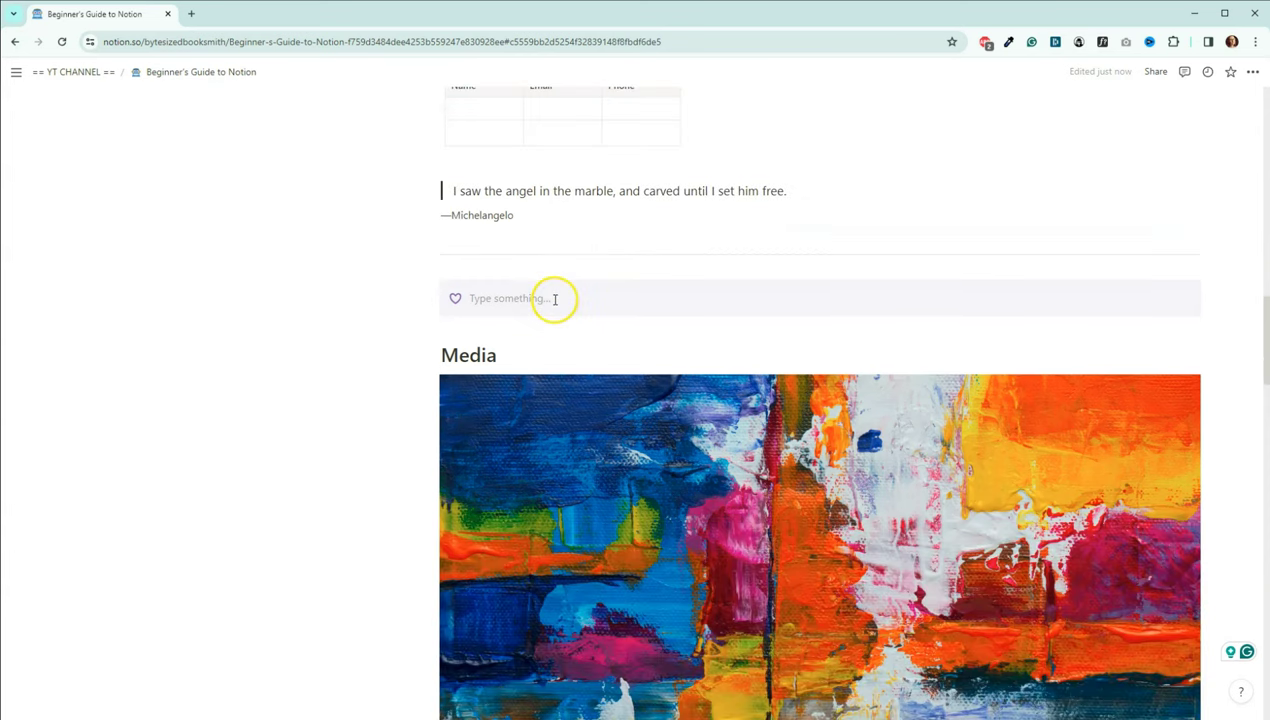
{"action": "left_click", "coordinate": [456, 299]}
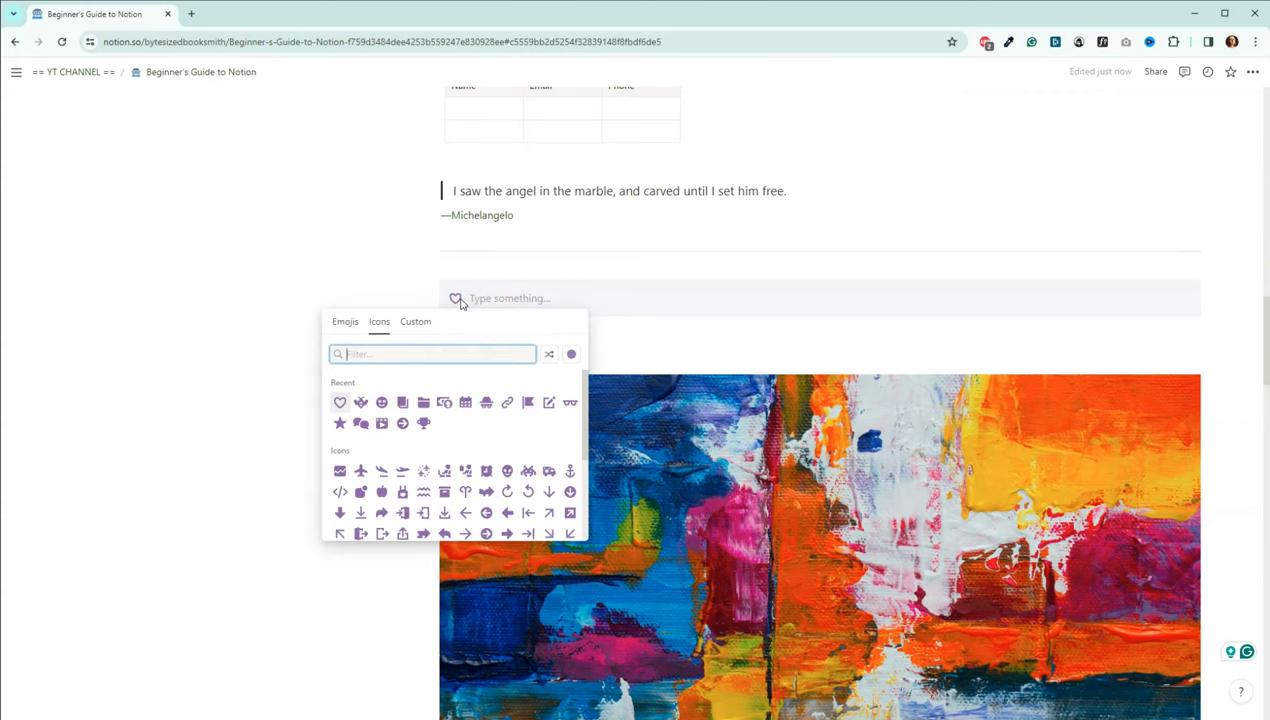
{"action": "left_click", "coordinate": [487, 403]}
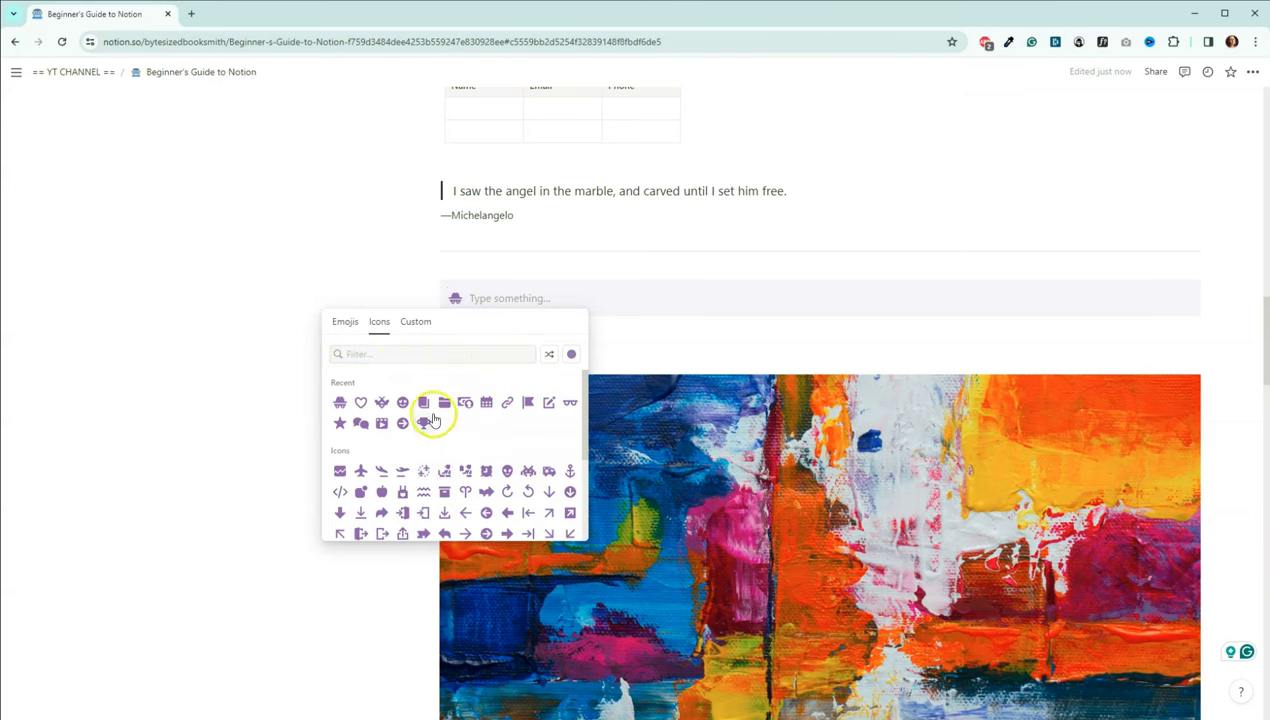
Examine the emoji, icon and custom image choices available for the callout's icon.
{"action": "left_click", "coordinate": [346, 322]}
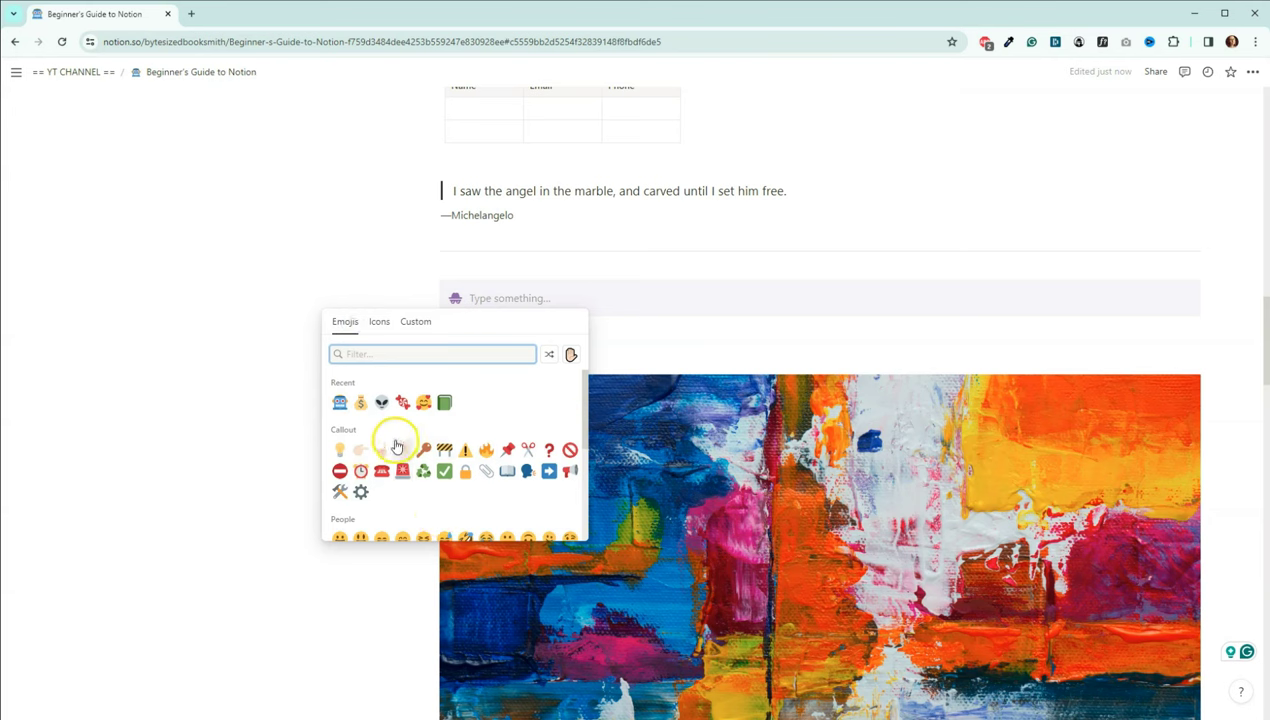
{"action": "left_click", "coordinate": [379, 322]}
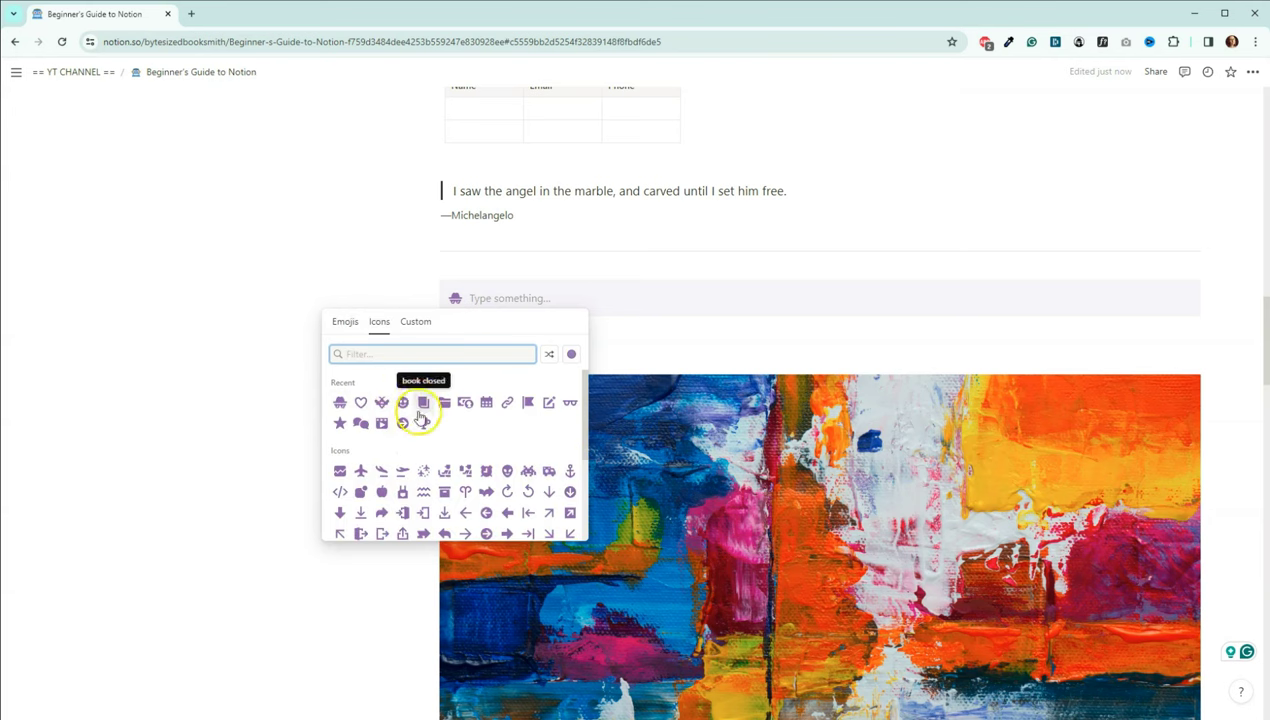
{"action": "scroll", "coordinate": [470, 415], "scroll_direction": "down", "scroll_amount": 3}
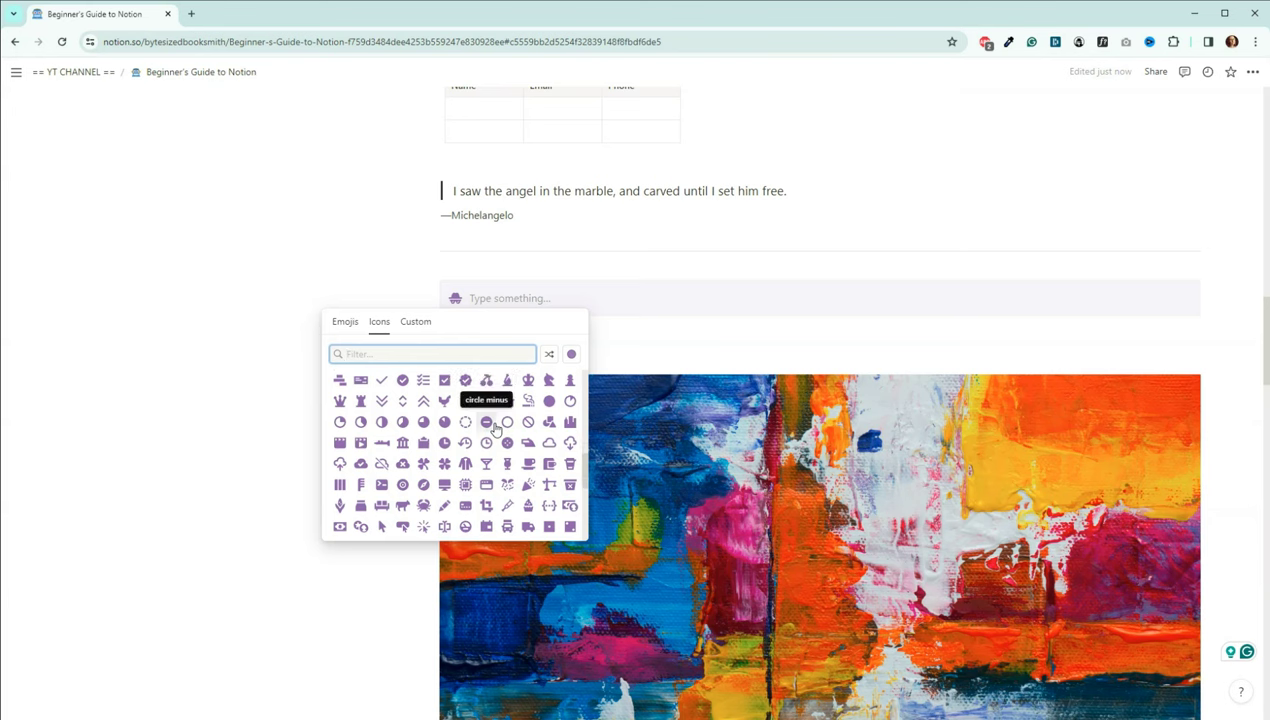
{"action": "scroll", "coordinate": [495, 428], "scroll_direction": "up", "scroll_amount": 3}
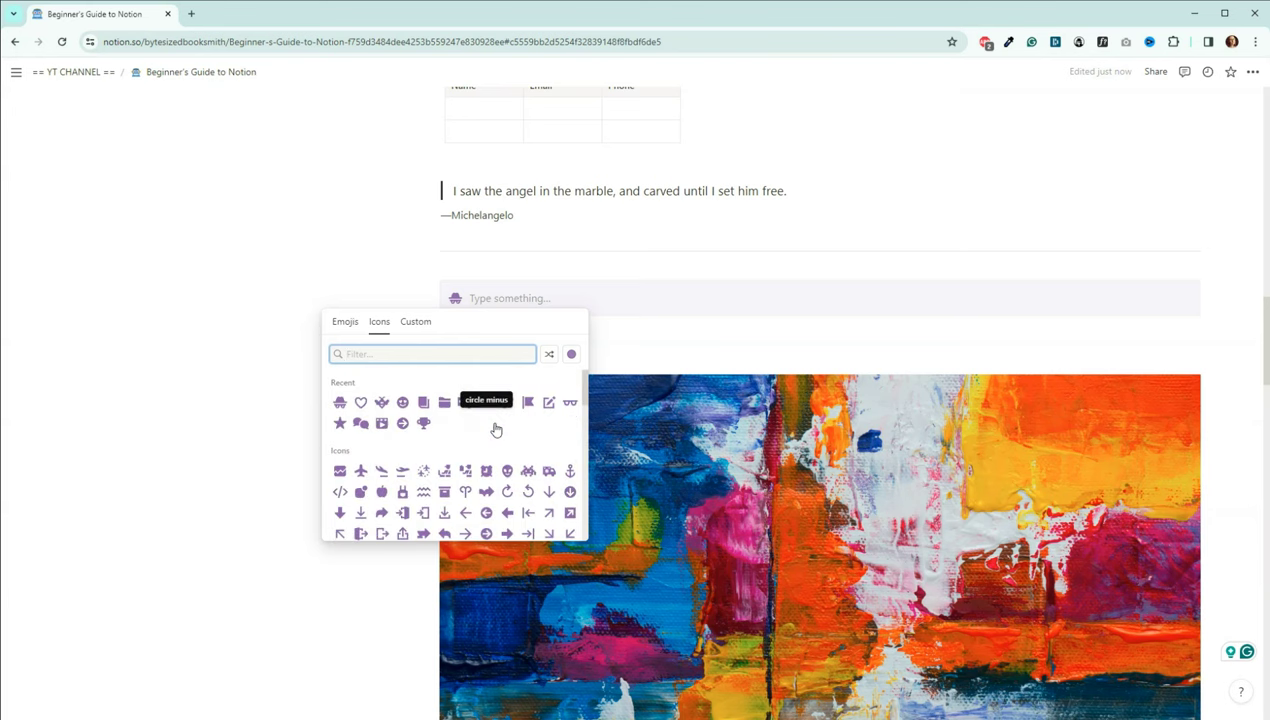
{"action": "left_click", "coordinate": [417, 323]}
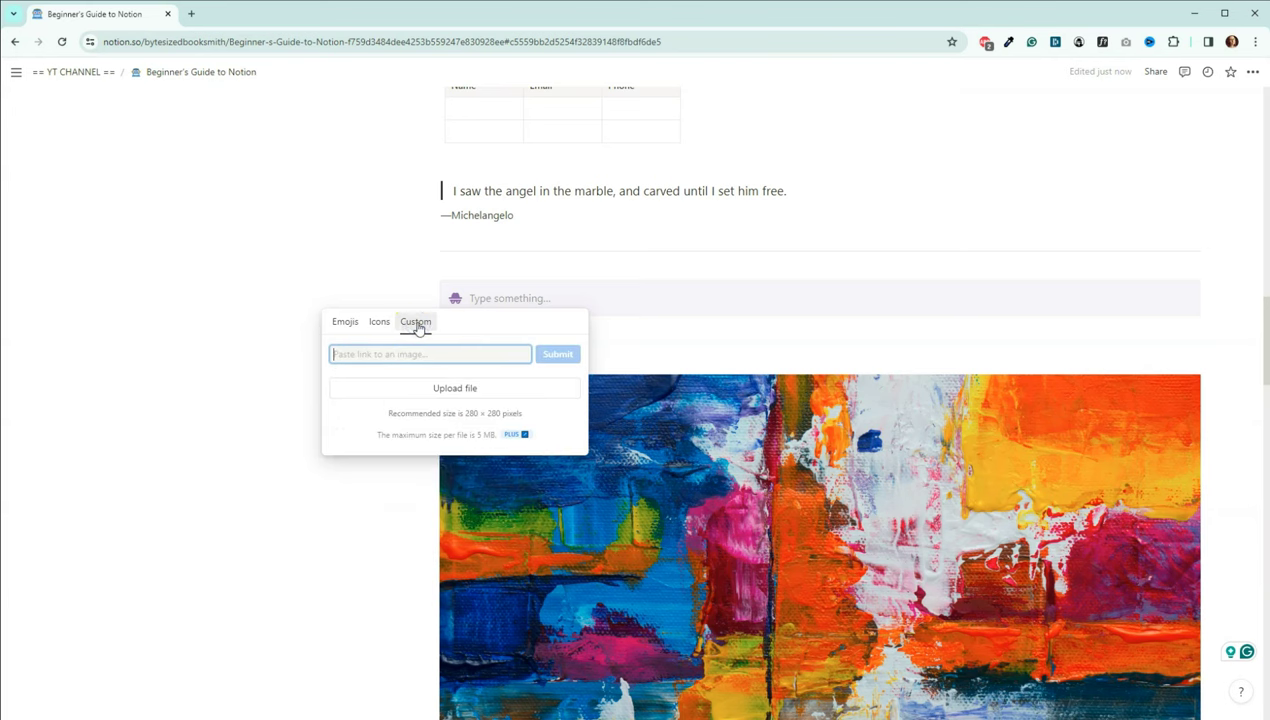
{"action": "left_click", "coordinate": [373, 333]}
{"action": "left_click", "coordinate": [419, 445]}
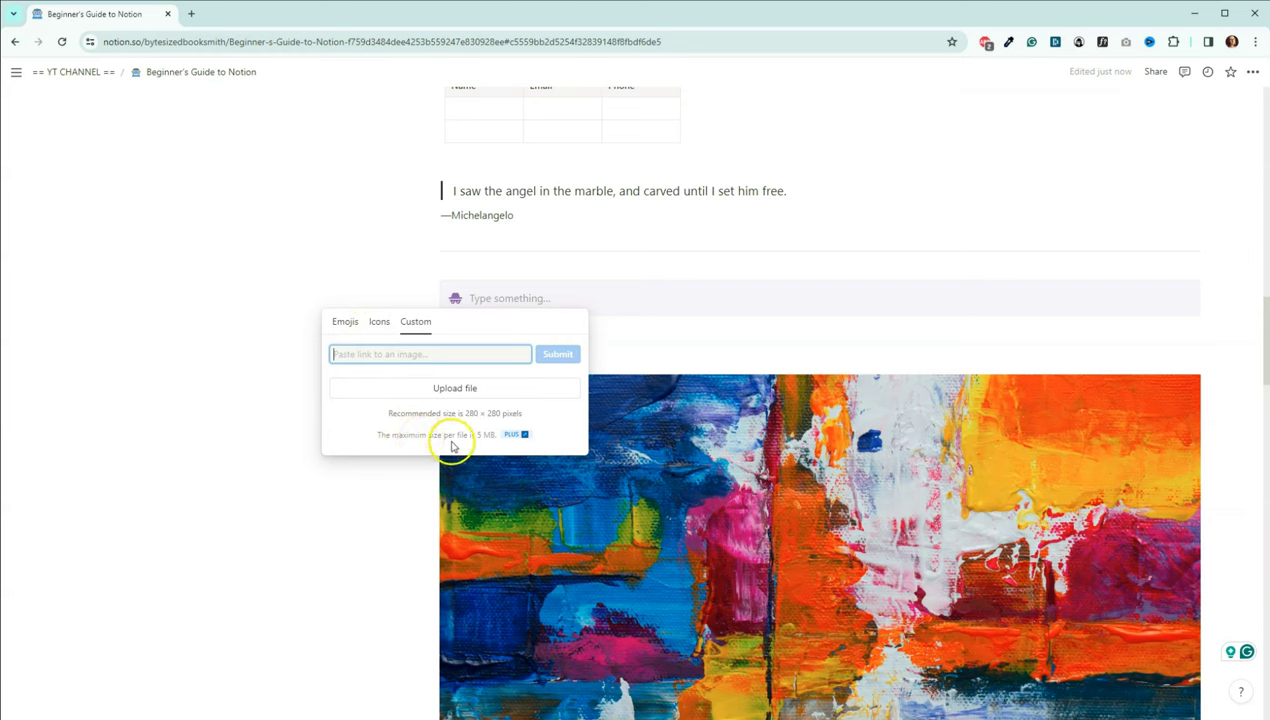
{"action": "left_click", "coordinate": [559, 283]}
Enter "Header" in the callout, add a text block "Additional Text" below it, and move that block inside the callout.
{"action": "left_click", "coordinate": [500, 299]}
{"action": "type", "text": "Header"}
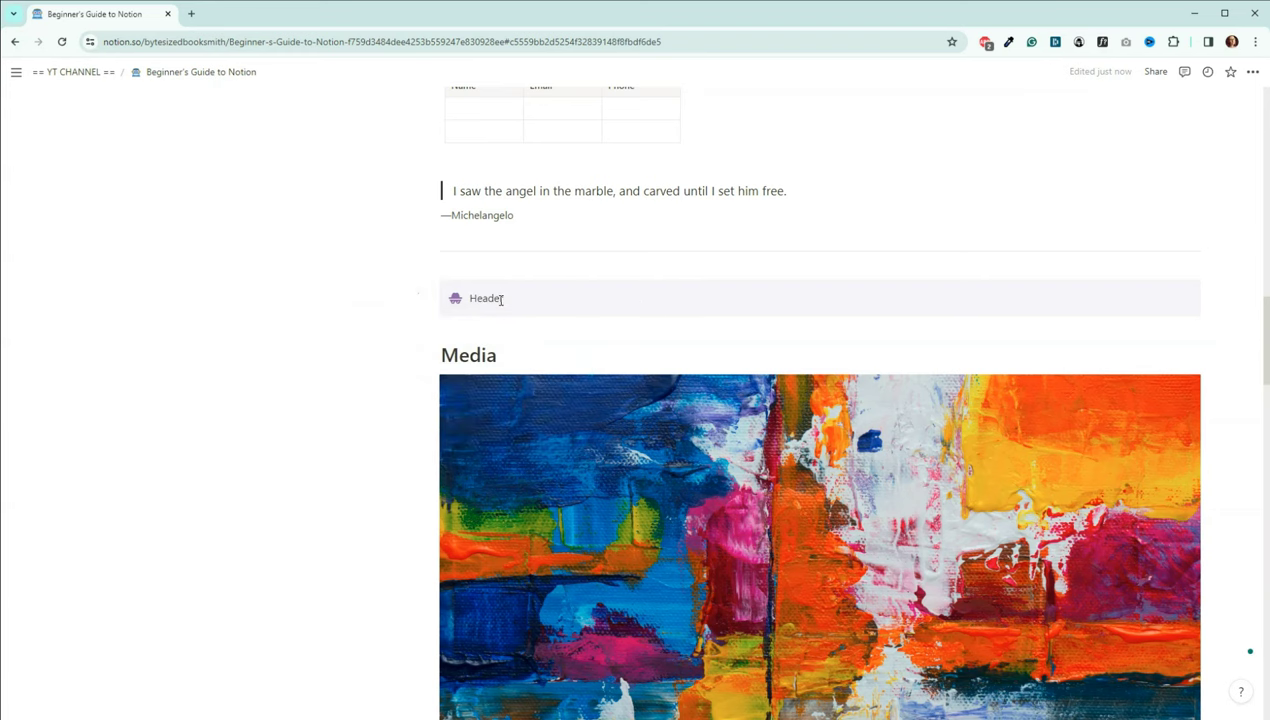
{"action": "key", "text": "Return"}
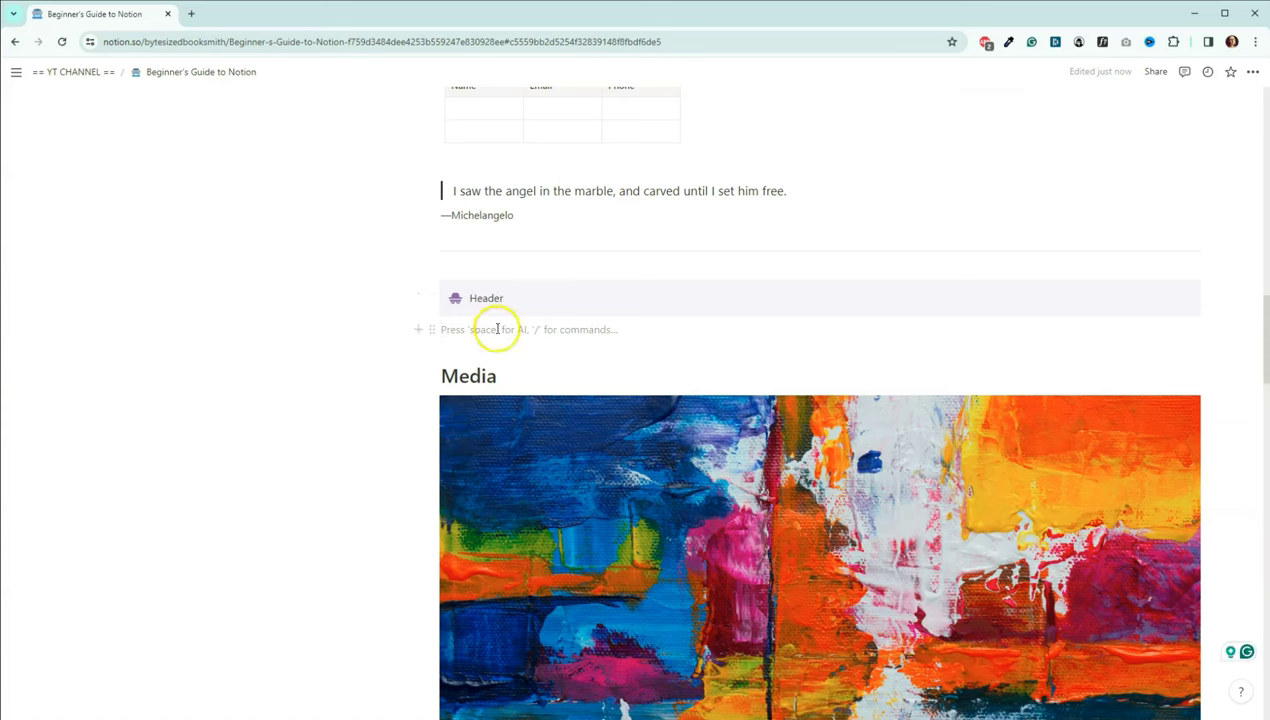
{"action": "type", "text": "Add"}
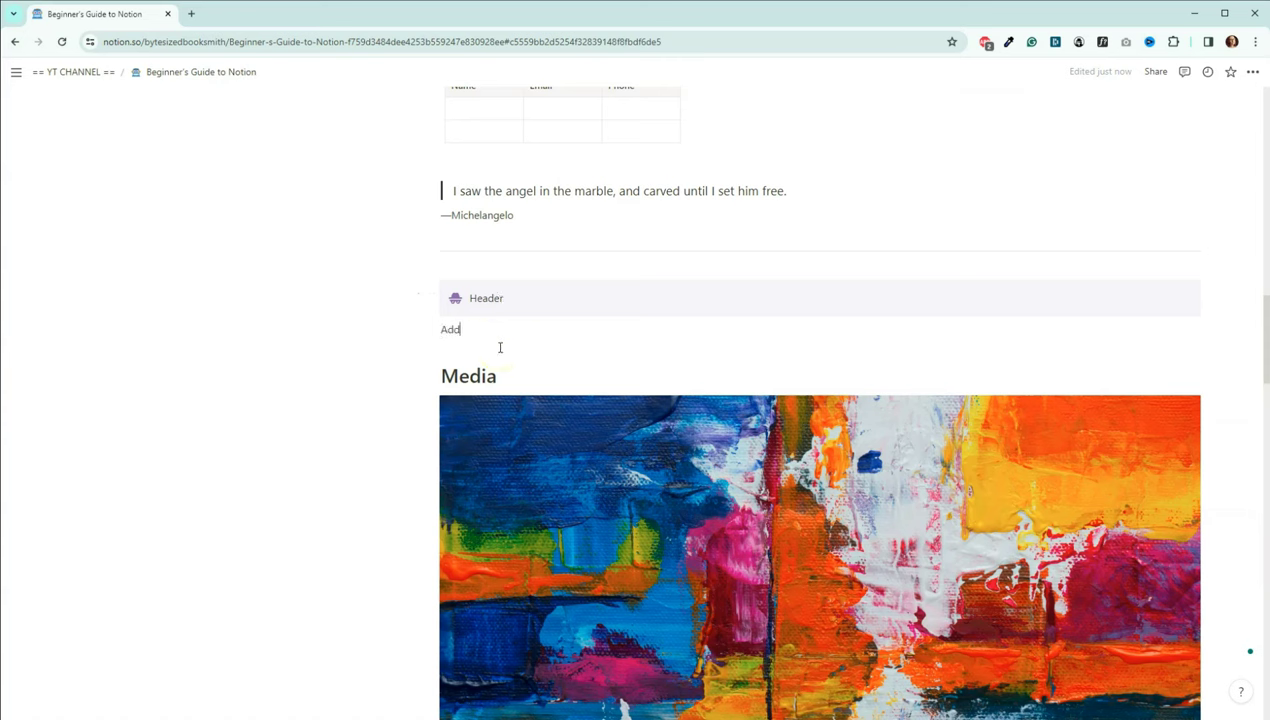
{"action": "type", "text": "itional Text"}
{"action": "left_click_drag", "start_coordinate": [432, 326], "coordinate": [485, 305]}
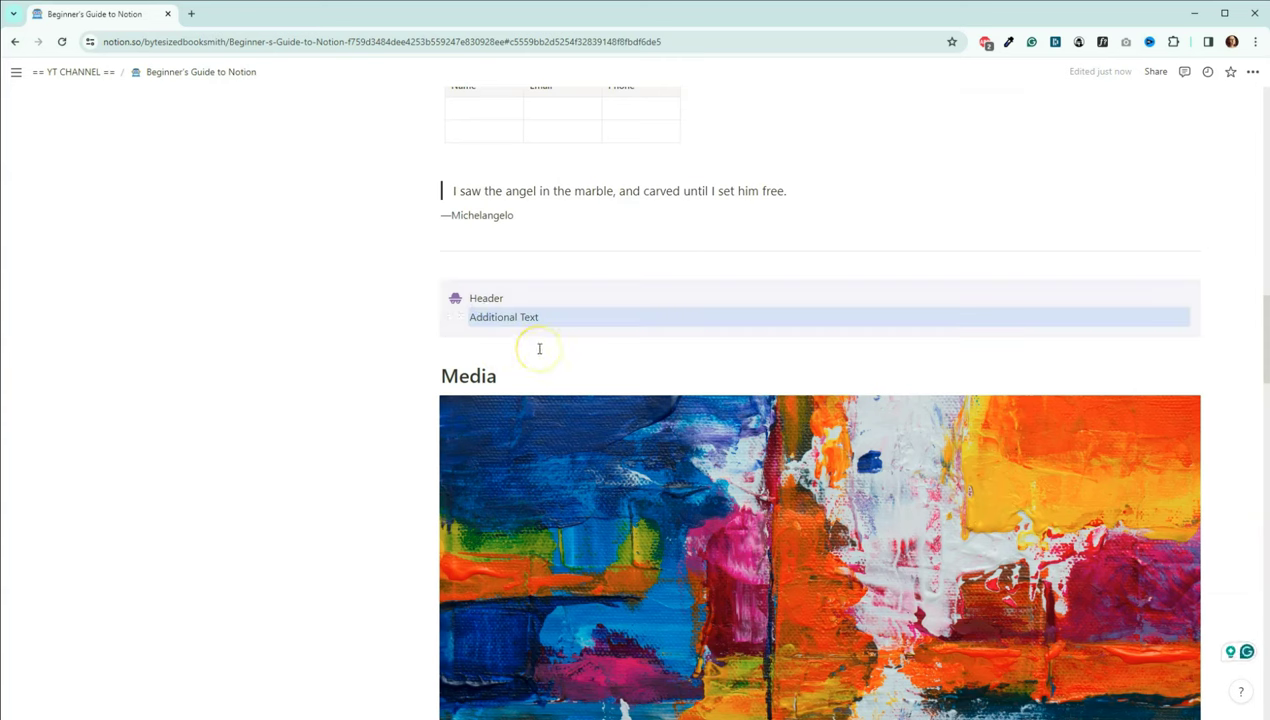
{"action": "left_click", "coordinate": [535, 295]}
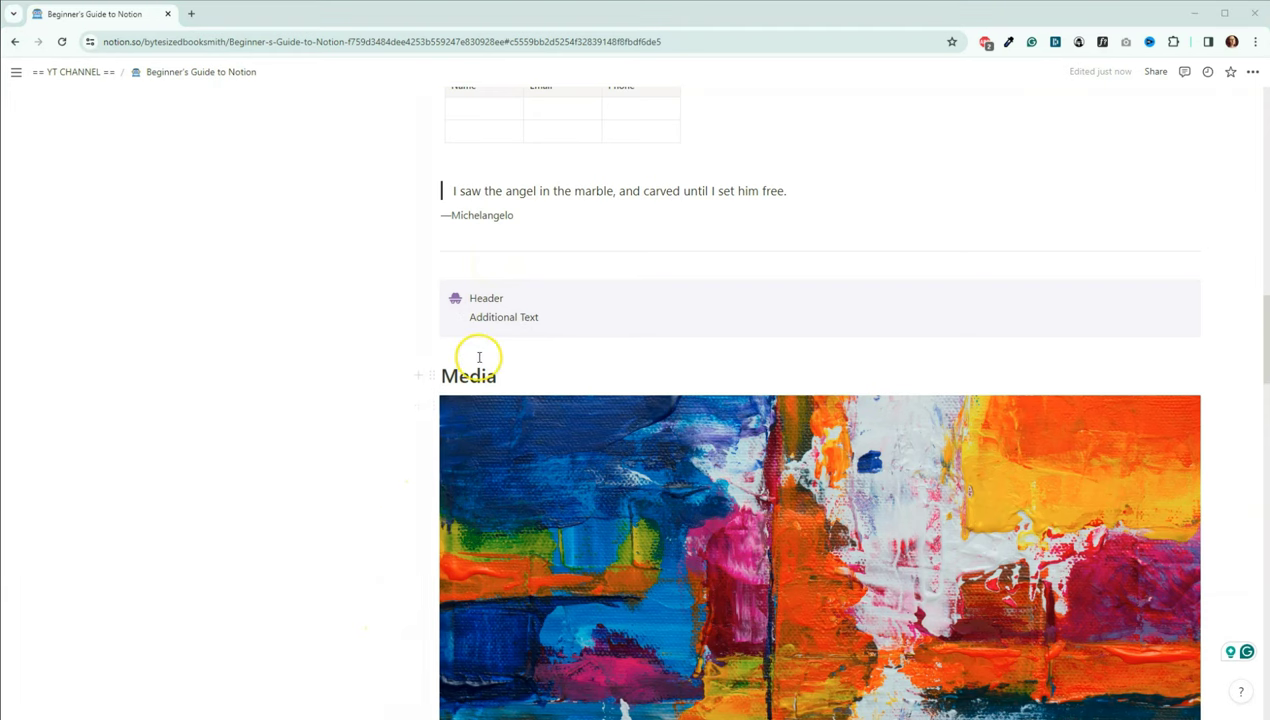
Shrink the abstract painting image under the Media heading to about three quarters of the column's width.
{"action": "scroll", "coordinate": [476, 357], "scroll_direction": "down", "scroll_amount": 3}
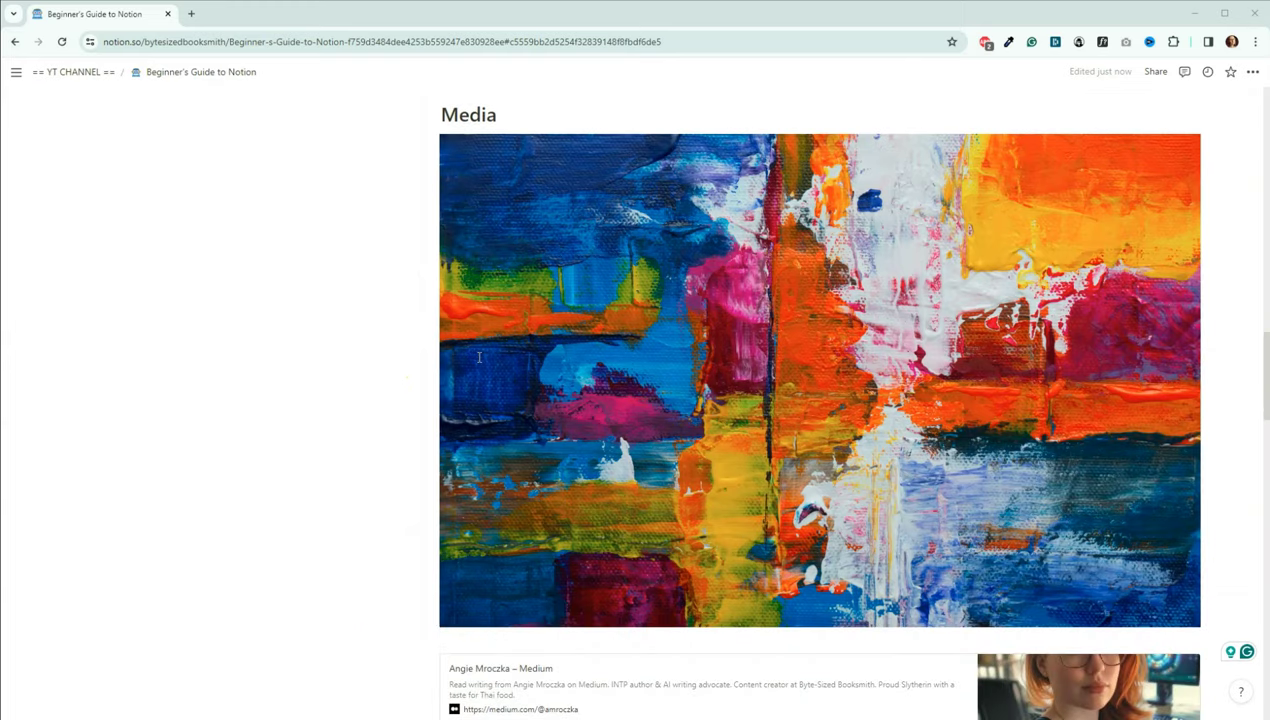
{"action": "mouse_move", "coordinate": [536, 394]}
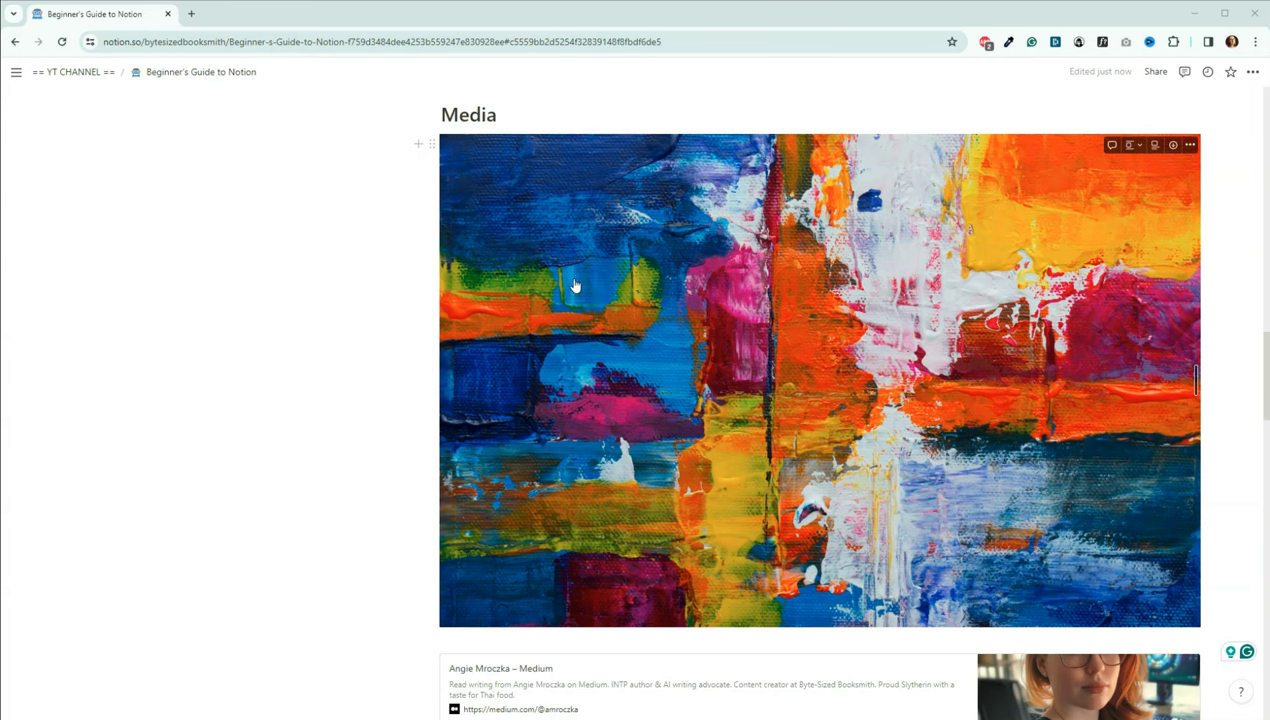
{"action": "left_click", "coordinate": [1197, 381]}
{"action": "left_click_drag", "start_coordinate": [1170, 385], "coordinate": [1002, 330]}
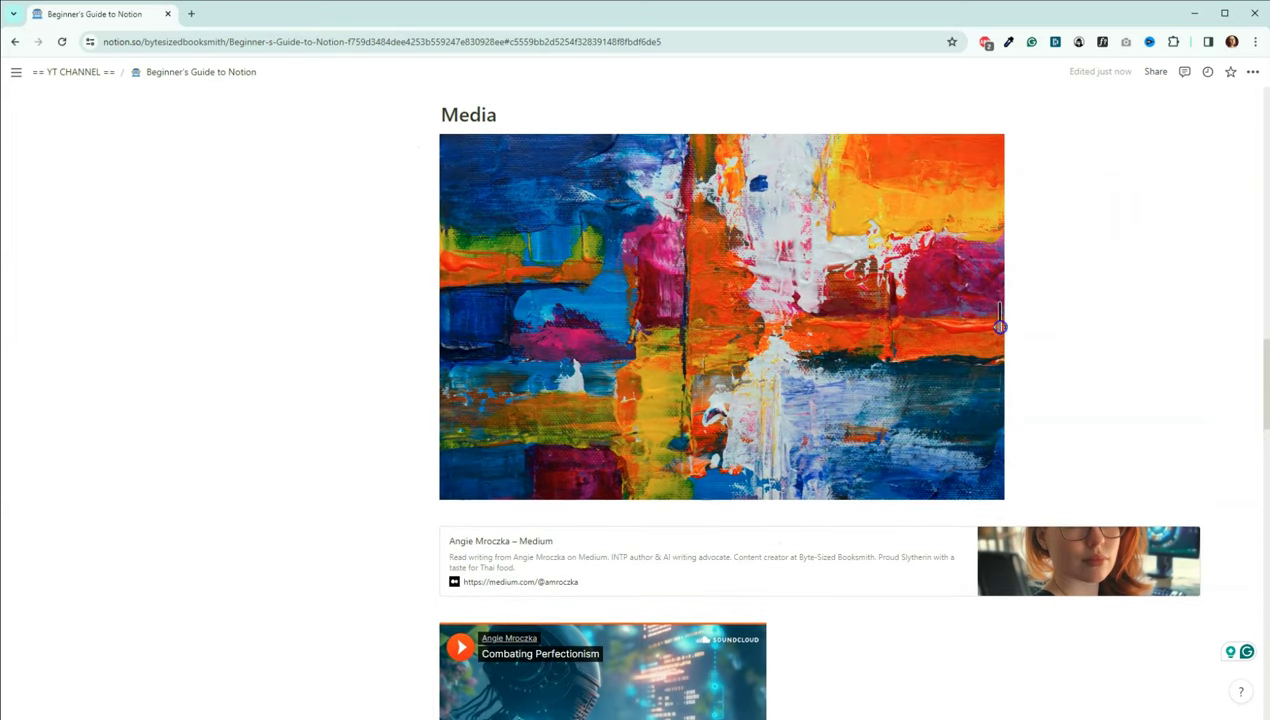
Insert an image block below the abstract painting and fill it with the pink cinema photo from Unsplash.
{"action": "left_click", "coordinate": [1072, 420]}
{"action": "key", "text": "Return"}
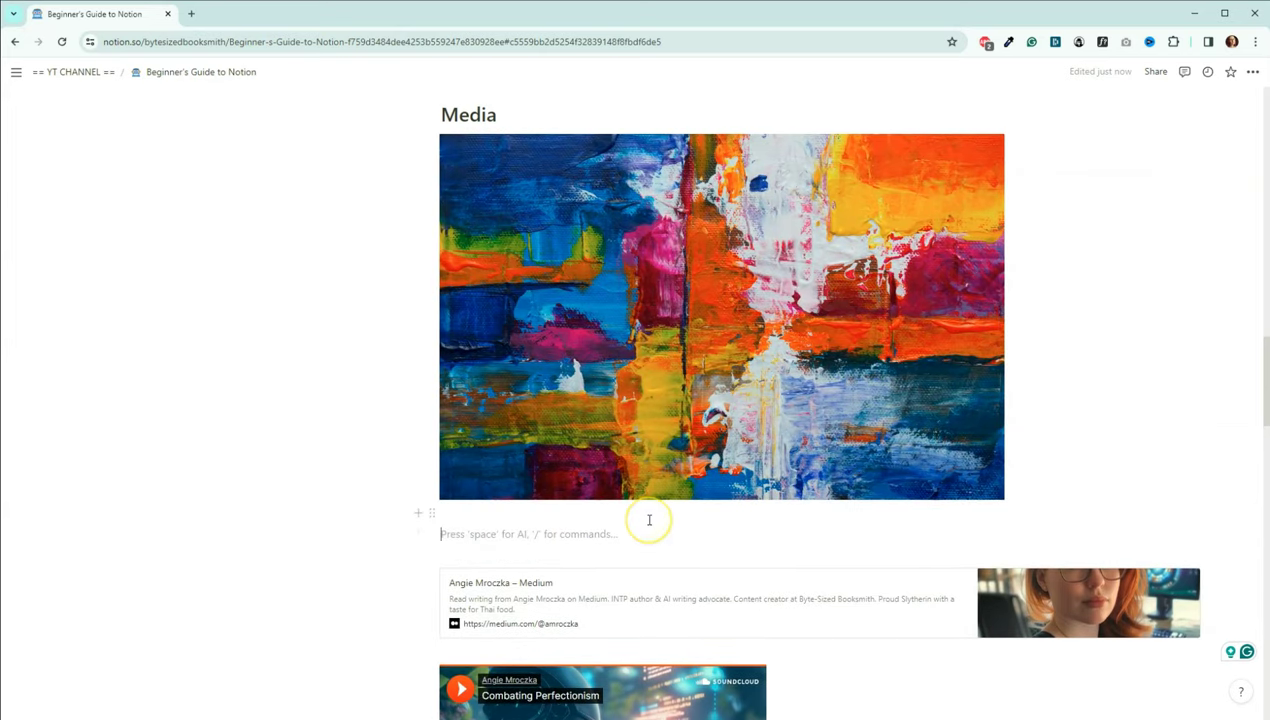
{"action": "type", "text": "/"}
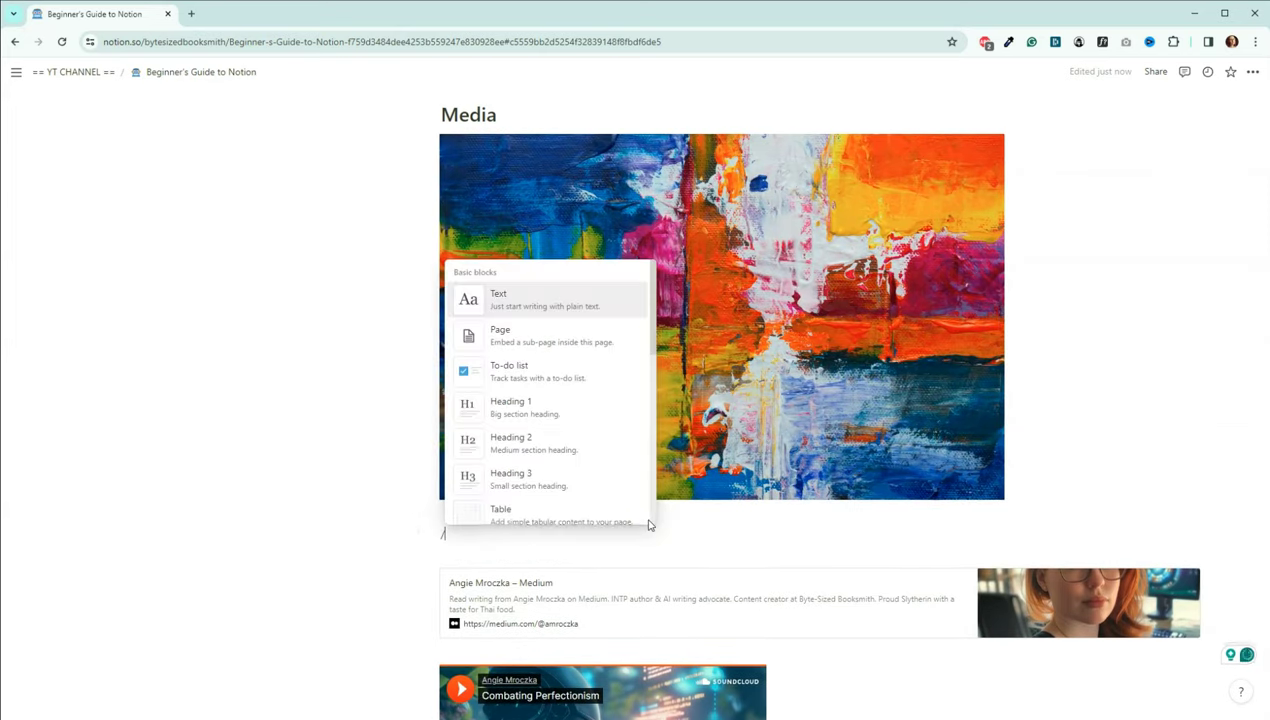
{"action": "type", "text": "imag"}
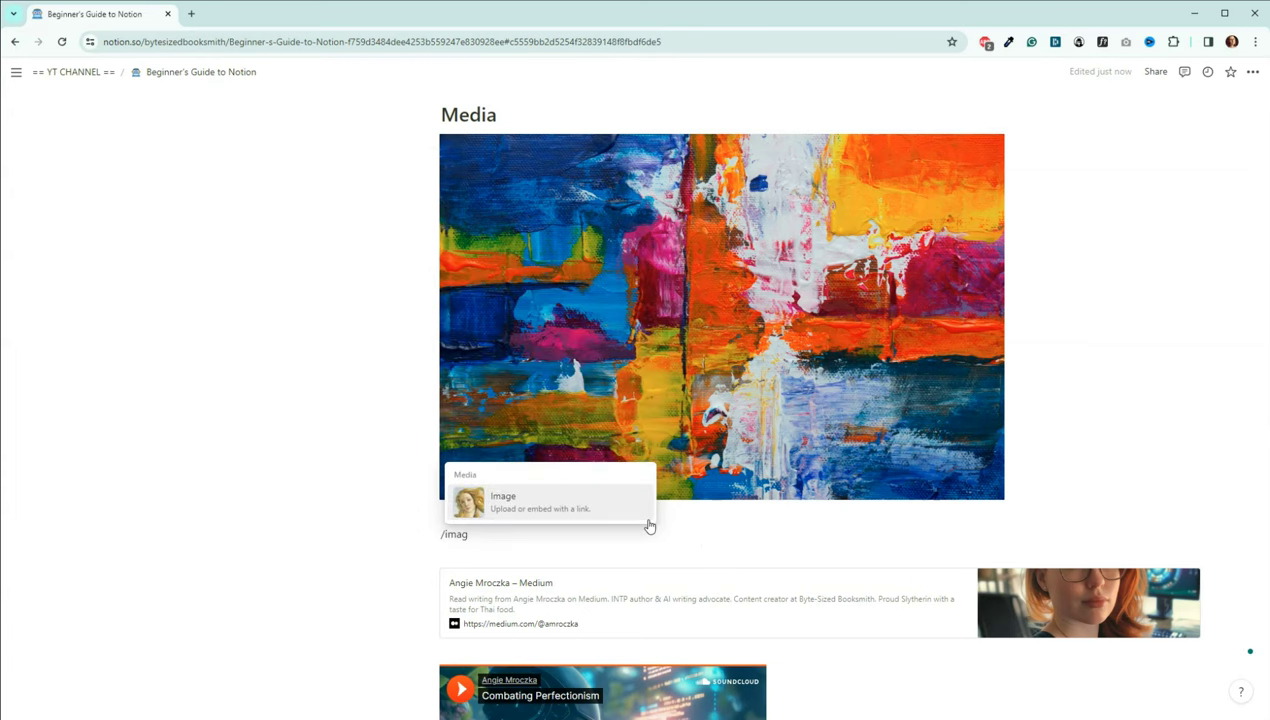
{"action": "left_click", "coordinate": [522, 505]}
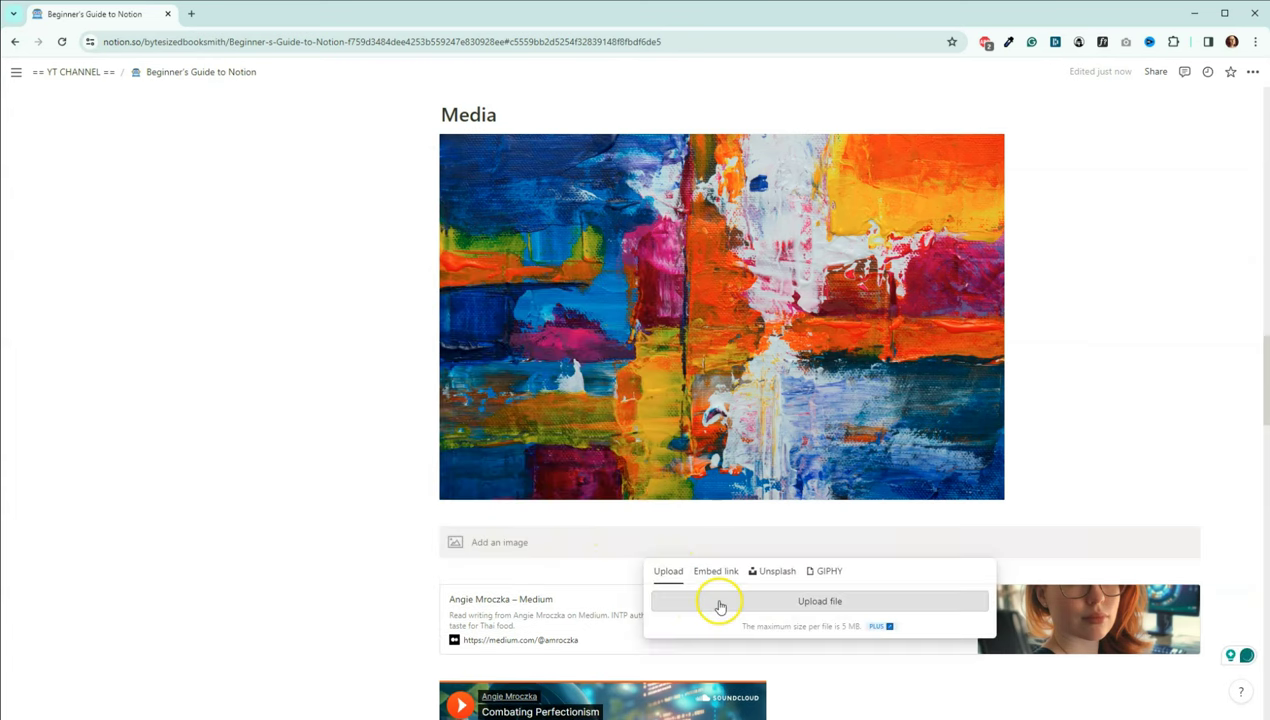
{"action": "left_click", "coordinate": [716, 571]}
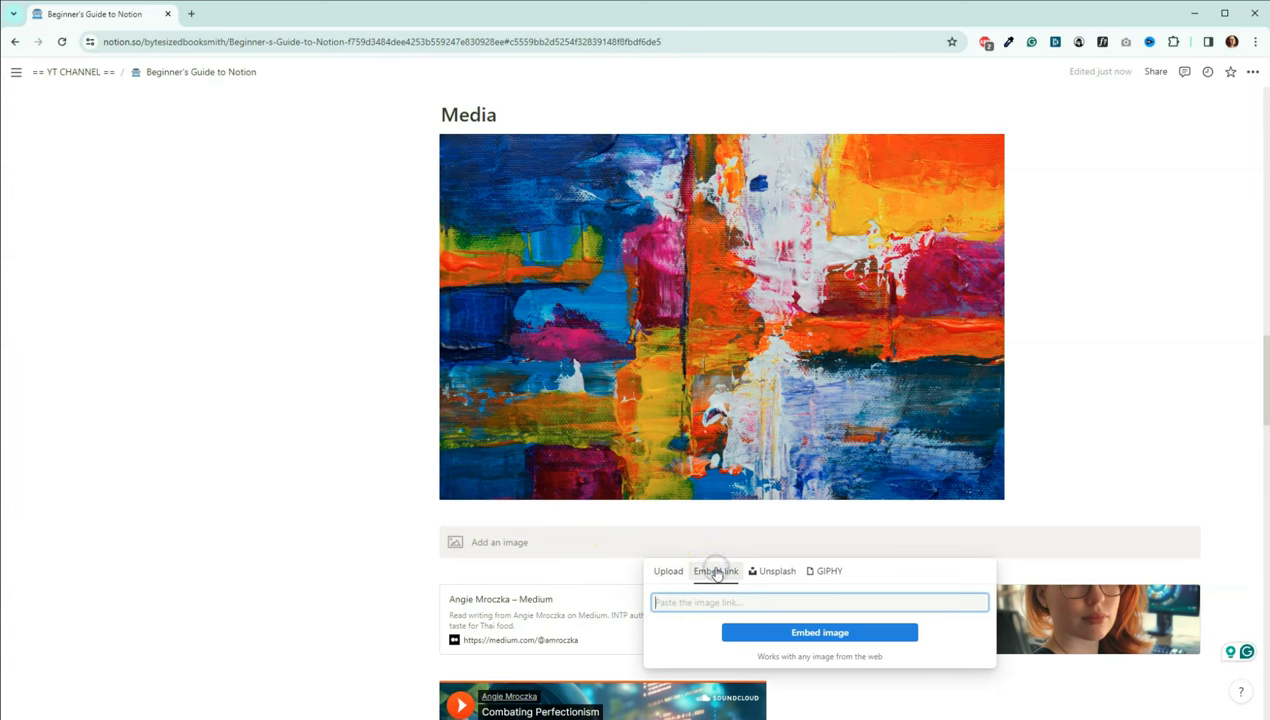
{"action": "left_click", "coordinate": [779, 572]}
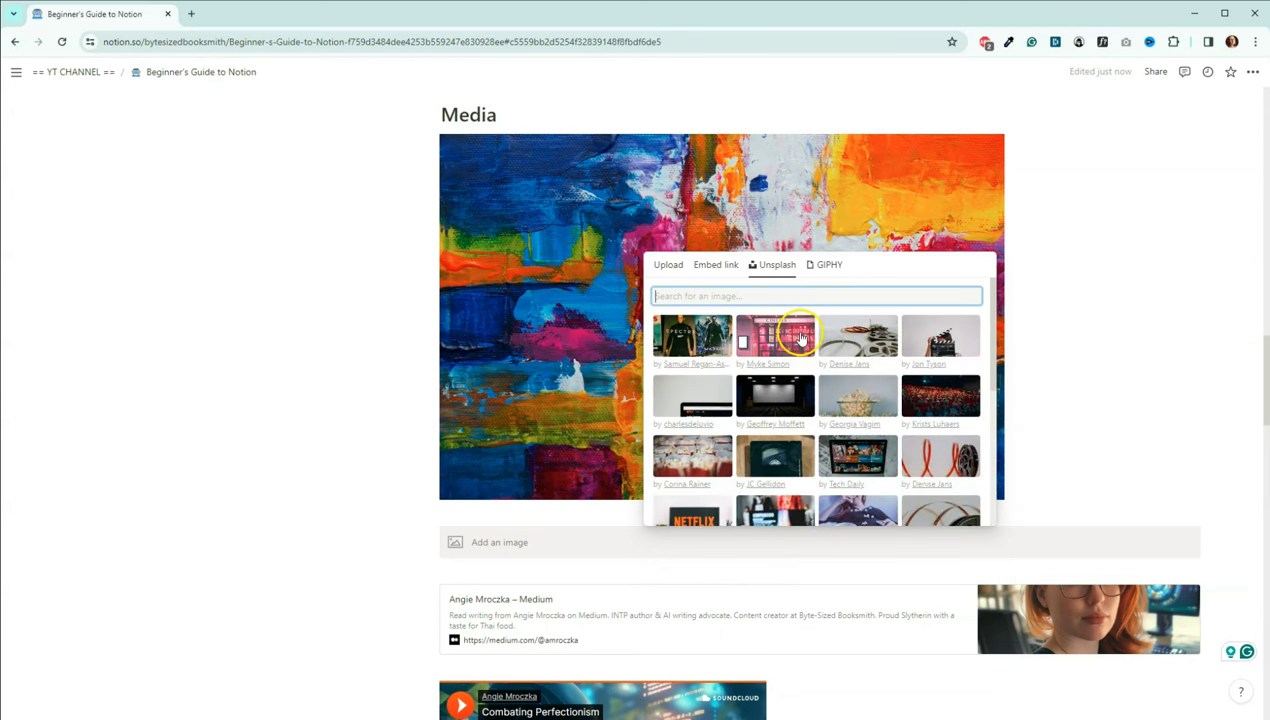
{"action": "left_click", "coordinate": [787, 340]}
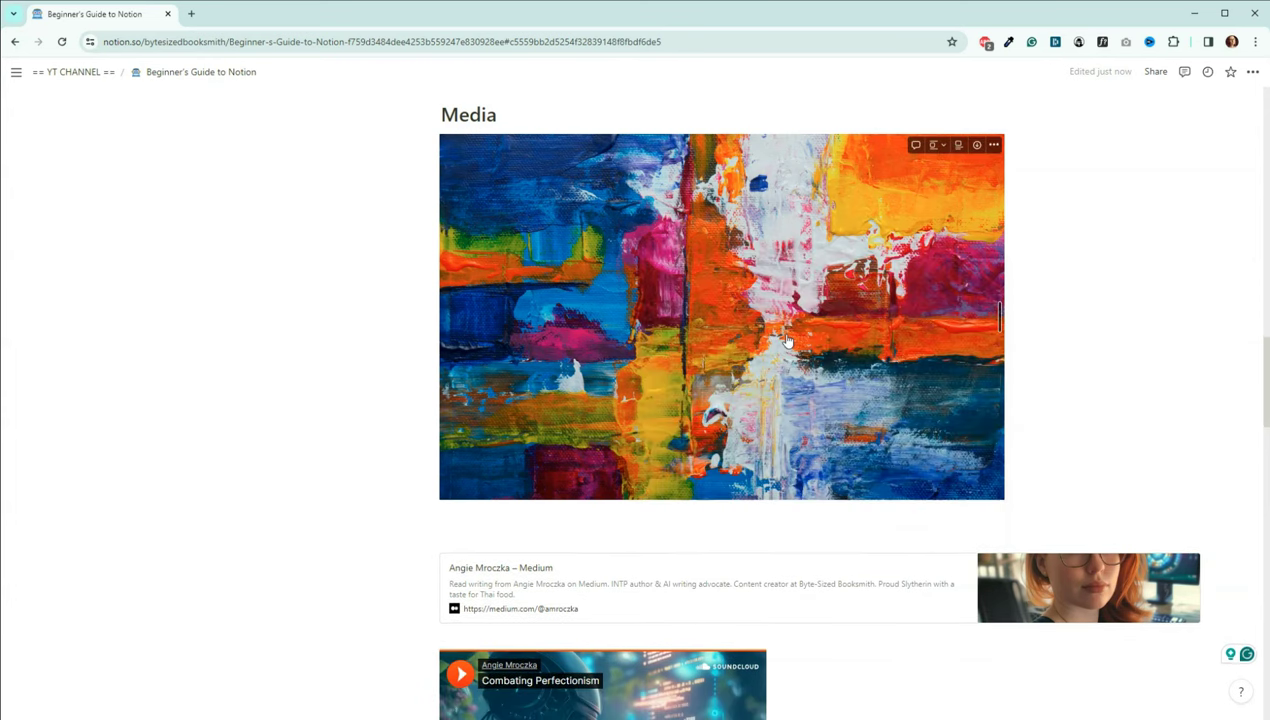
Shrink the cinema photo to about 60% of the column's width.
{"action": "scroll", "coordinate": [808, 343], "scroll_direction": "down", "scroll_amount": 5}
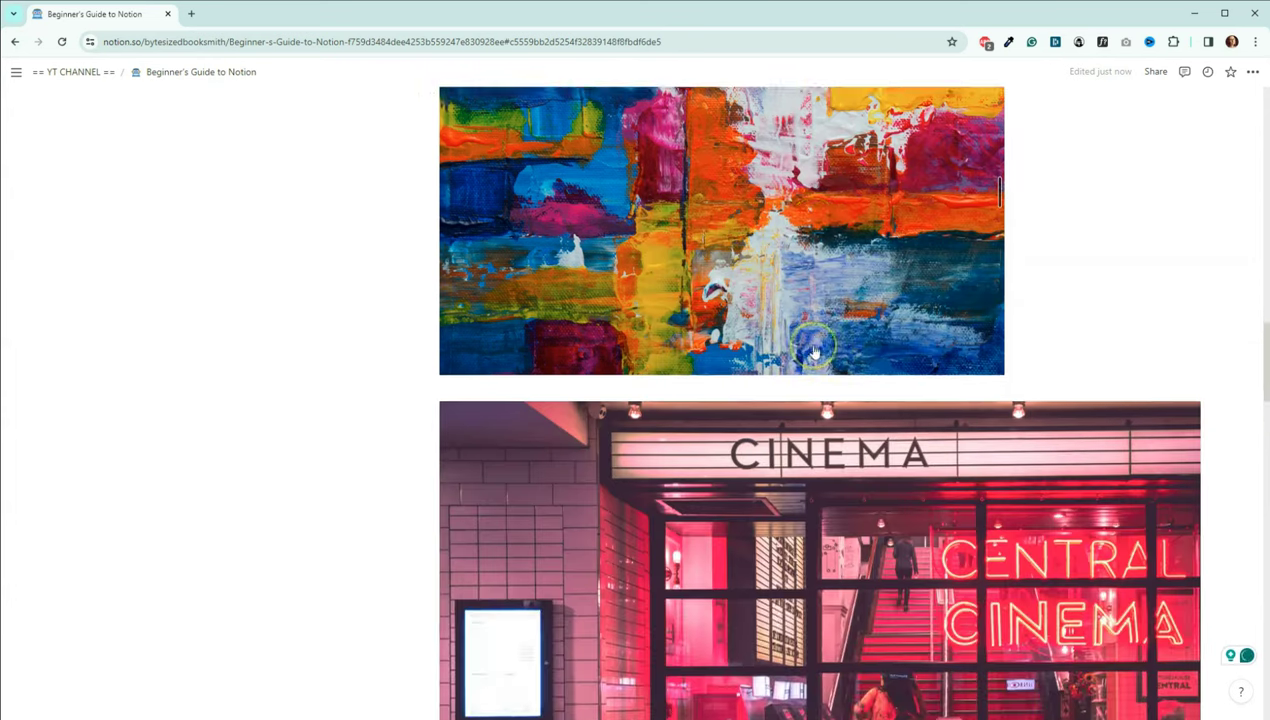
{"action": "left_click_drag", "start_coordinate": [1196, 383], "coordinate": [907, 252]}
{"action": "scroll", "coordinate": [907, 252], "scroll_direction": "up", "scroll_amount": 3}
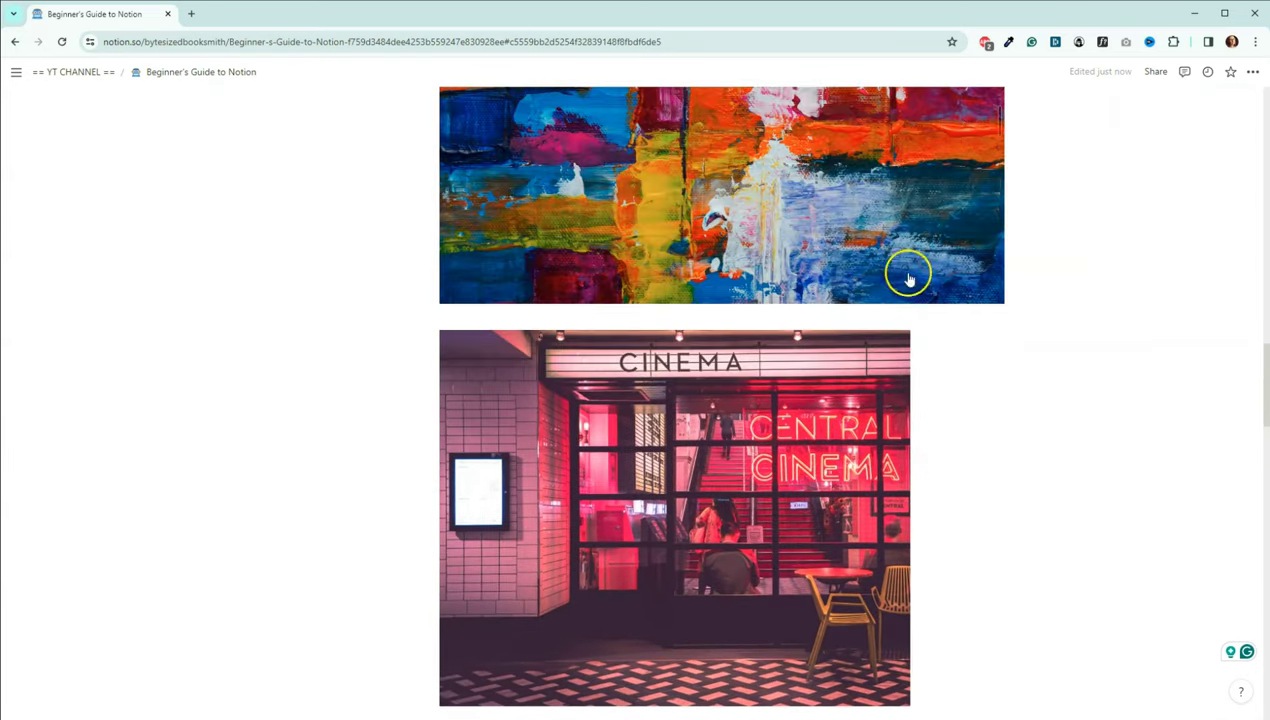
Add a 2 columns layout between the Media heading and the abstract painting.
{"action": "scroll", "coordinate": [921, 340], "scroll_direction": "up", "scroll_amount": 3}
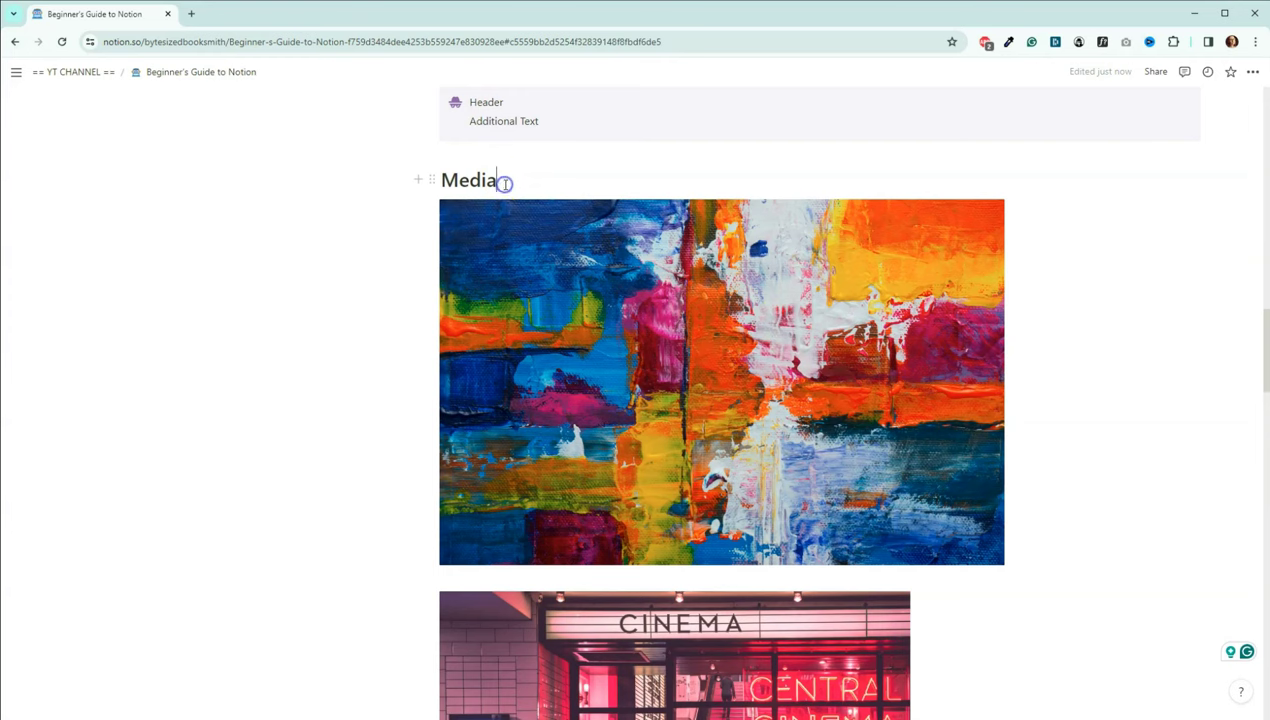
{"action": "key", "text": "Return"}
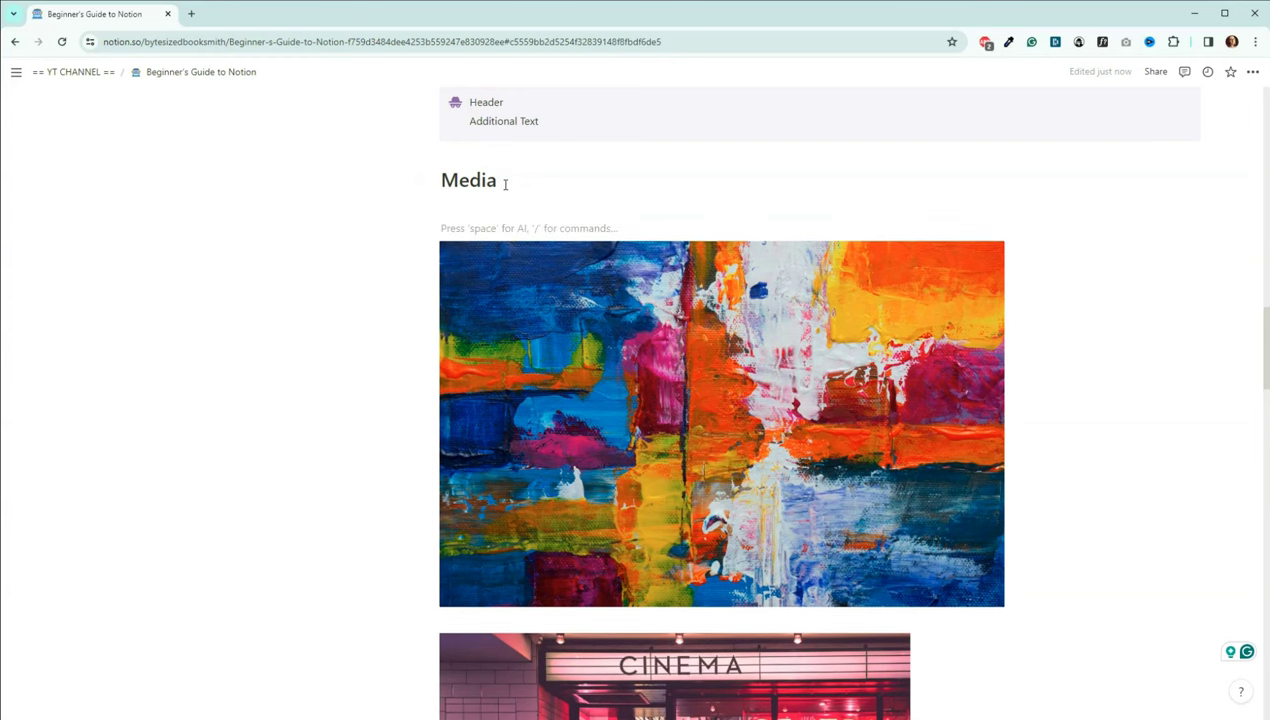
{"action": "key", "text": "Return"}
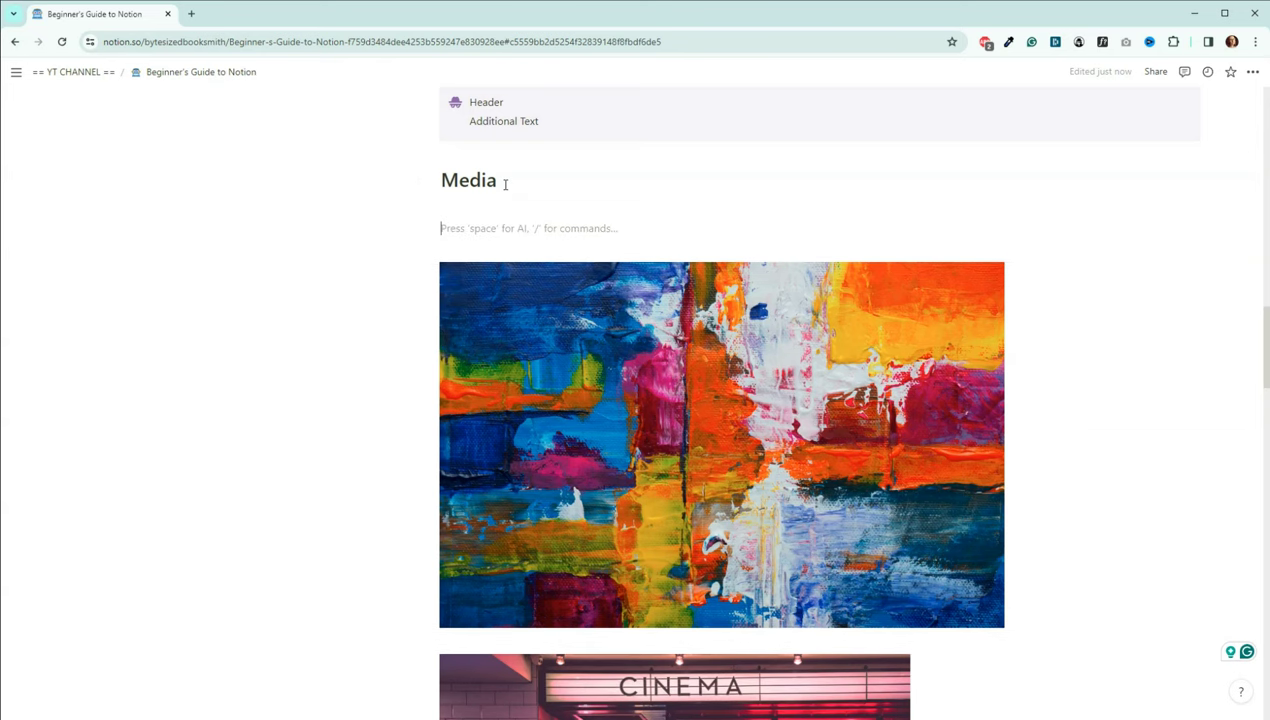
{"action": "type", "text": "/col"}
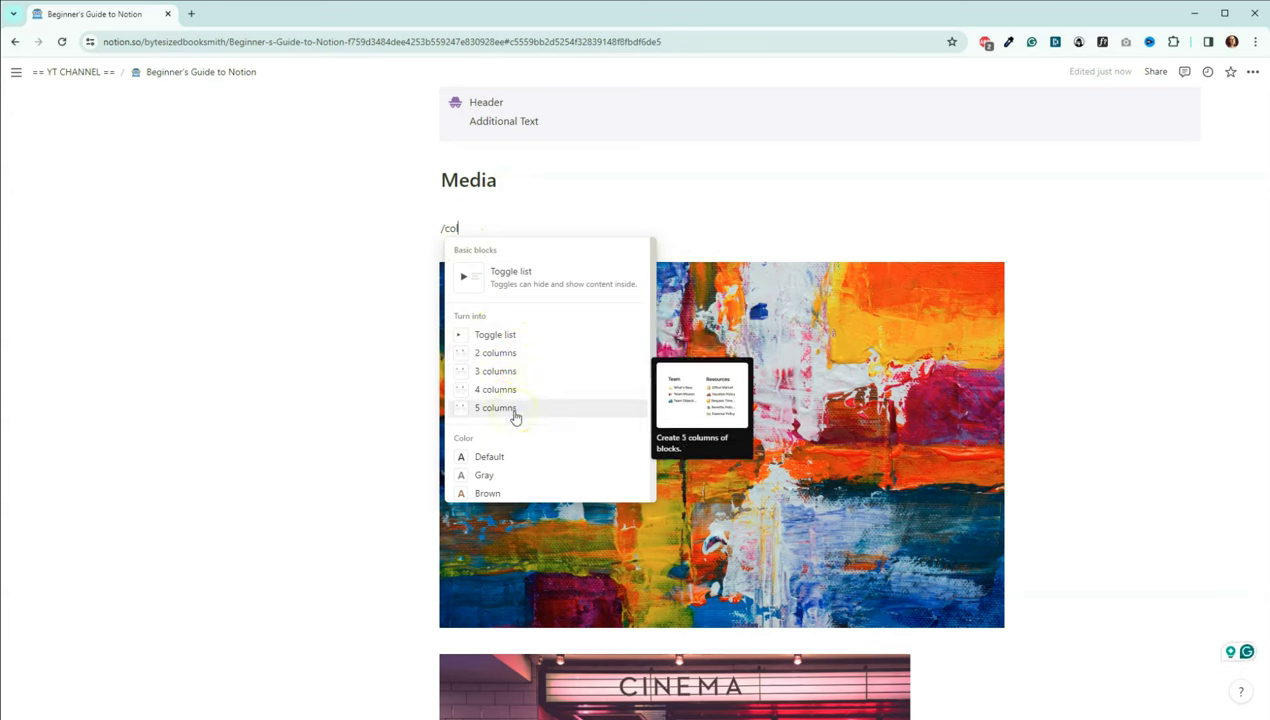
{"action": "left_click", "coordinate": [511, 353]}
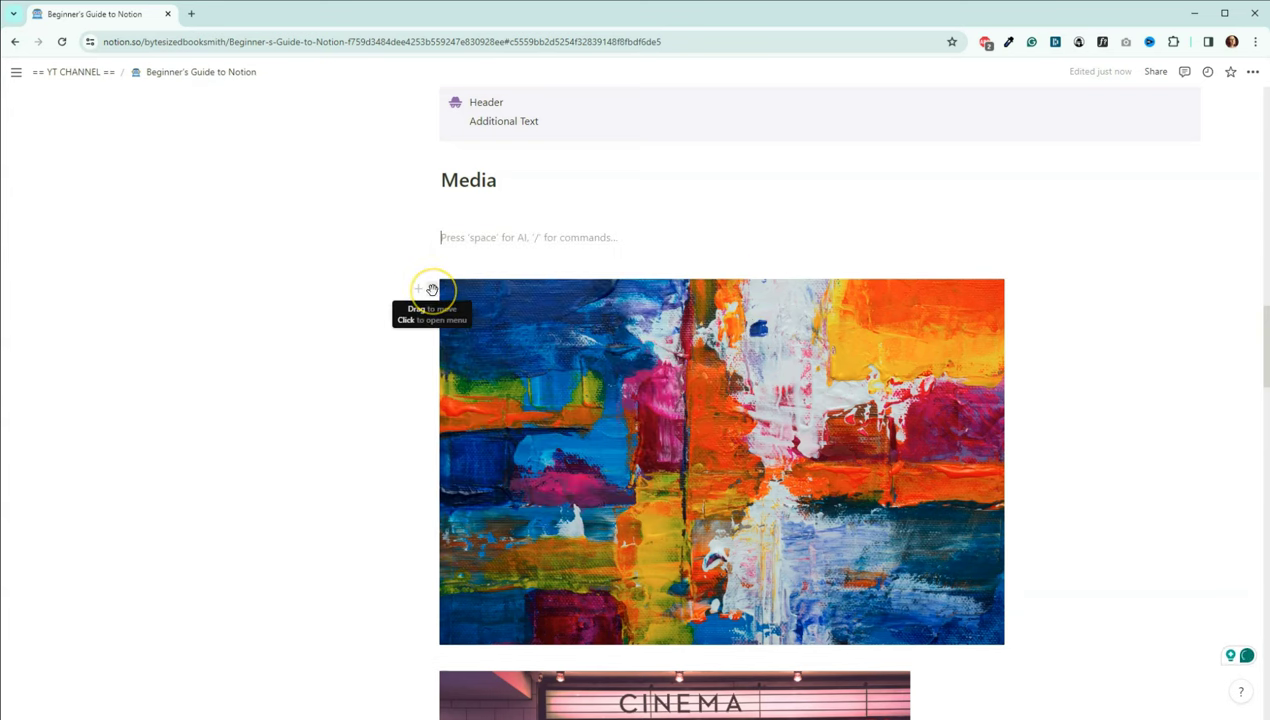
Place the abstract painting in the first column and the cinema photo in the second column of the layout under Media.
{"action": "mouse_move", "coordinate": [432, 290]}
{"action": "left_mouse_down"}
{"action": "mouse_move", "coordinate": [454, 249]}
{"action": "mouse_move", "coordinate": [448, 230]}
{"action": "mouse_move", "coordinate": [450, 287]}
{"action": "mouse_move", "coordinate": [450, 276]}
{"action": "left_mouse_up"}
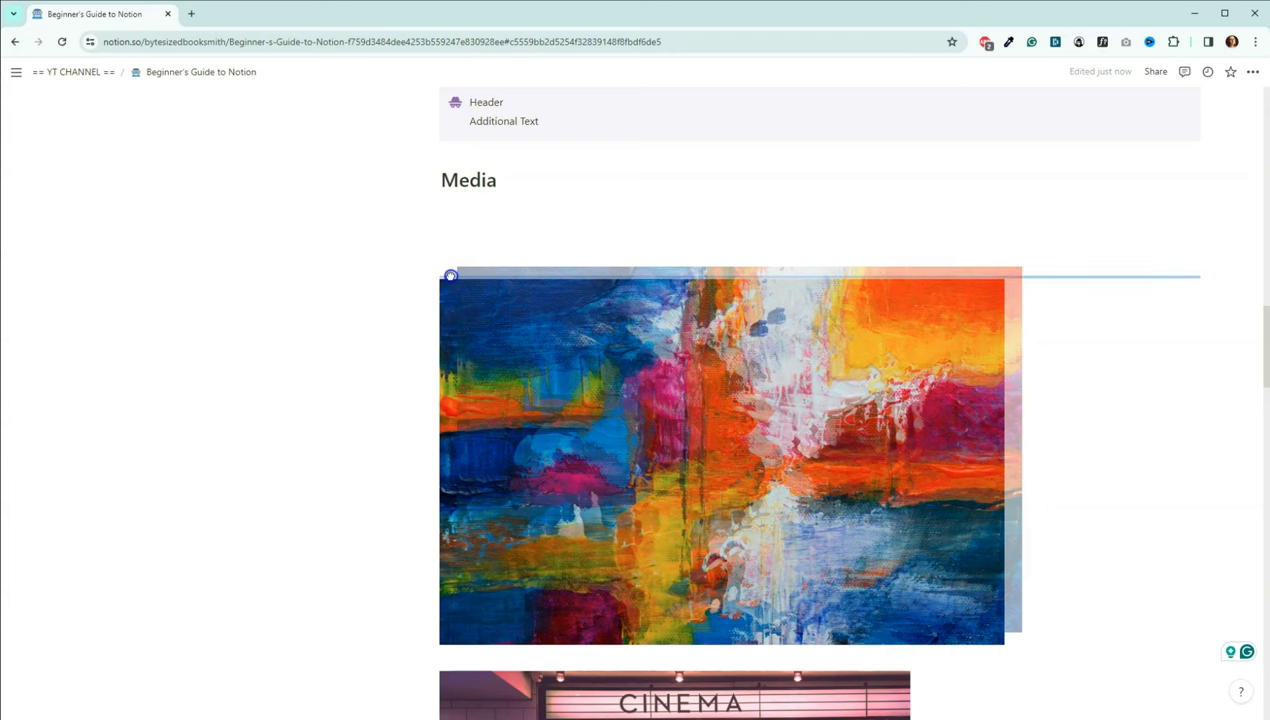
{"action": "left_click_drag", "start_coordinate": [450, 276], "coordinate": [449, 234]}
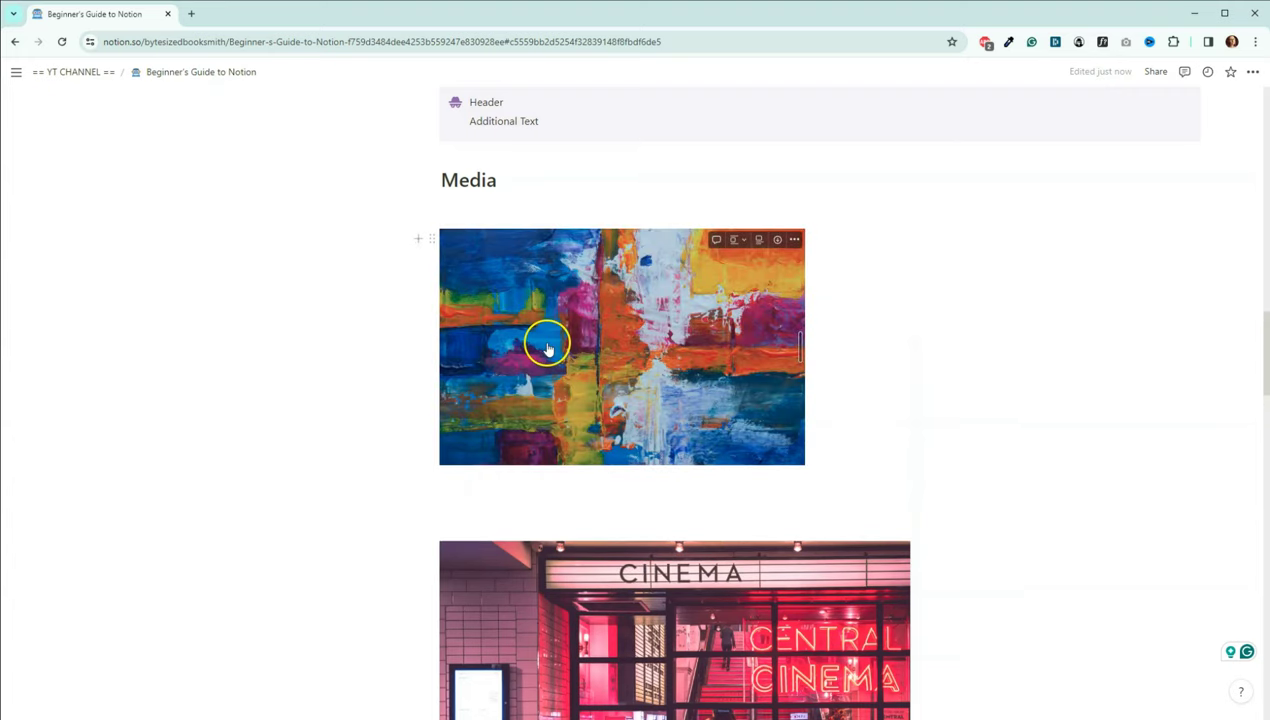
{"action": "left_click_drag", "start_coordinate": [433, 552], "coordinate": [845, 227]}
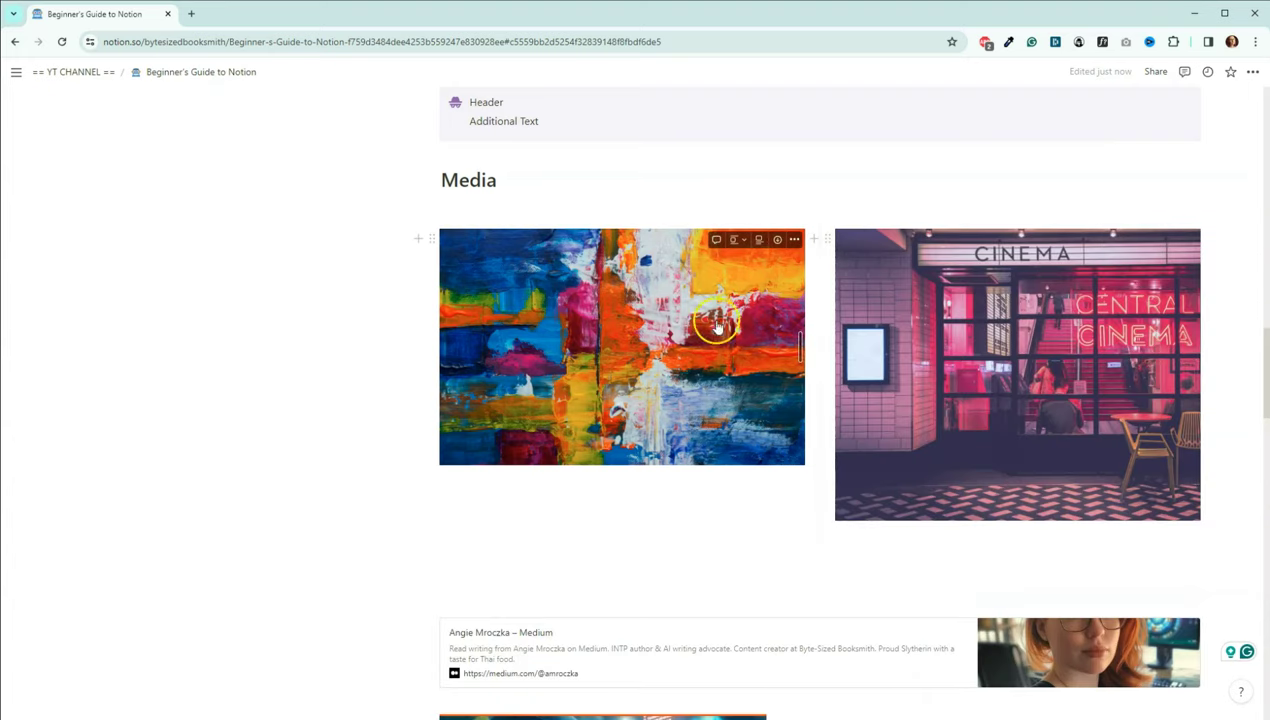
Delete one empty block directly above the Medium bookmark.
{"action": "scroll", "coordinate": [839, 405], "scroll_direction": "down", "scroll_amount": 1}
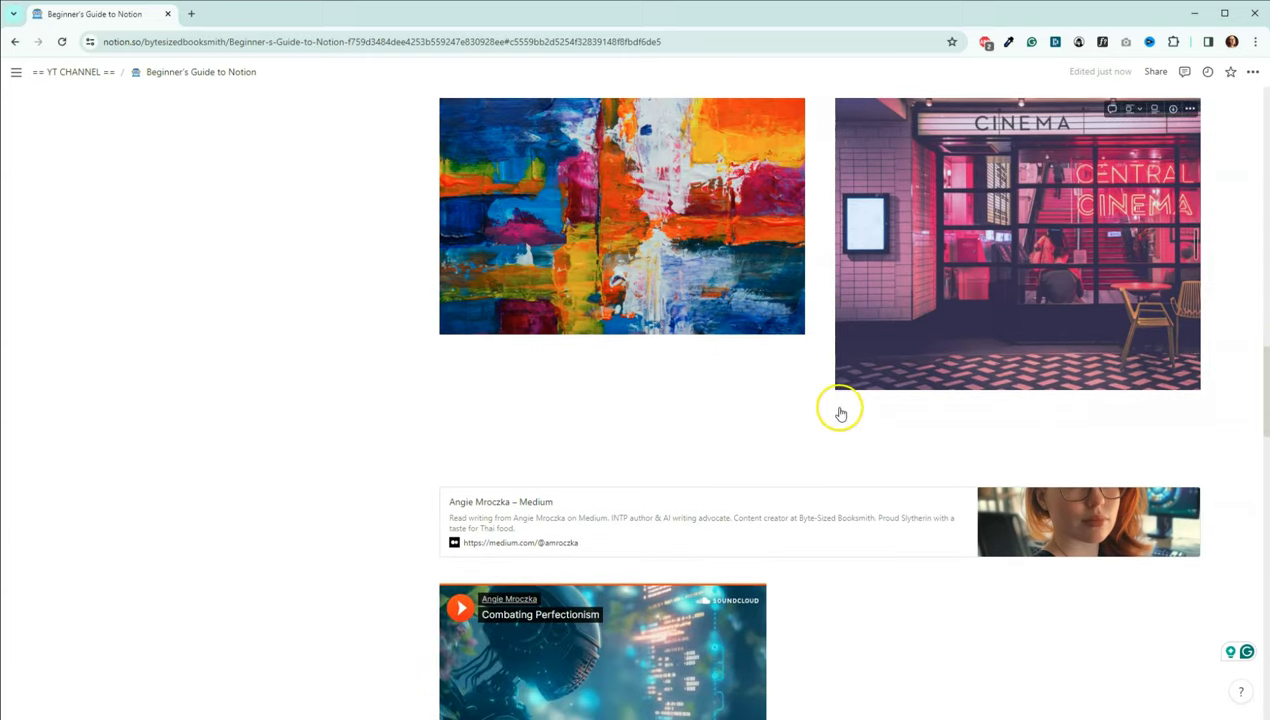
{"action": "scroll", "coordinate": [885, 366], "scroll_direction": "down", "scroll_amount": 1}
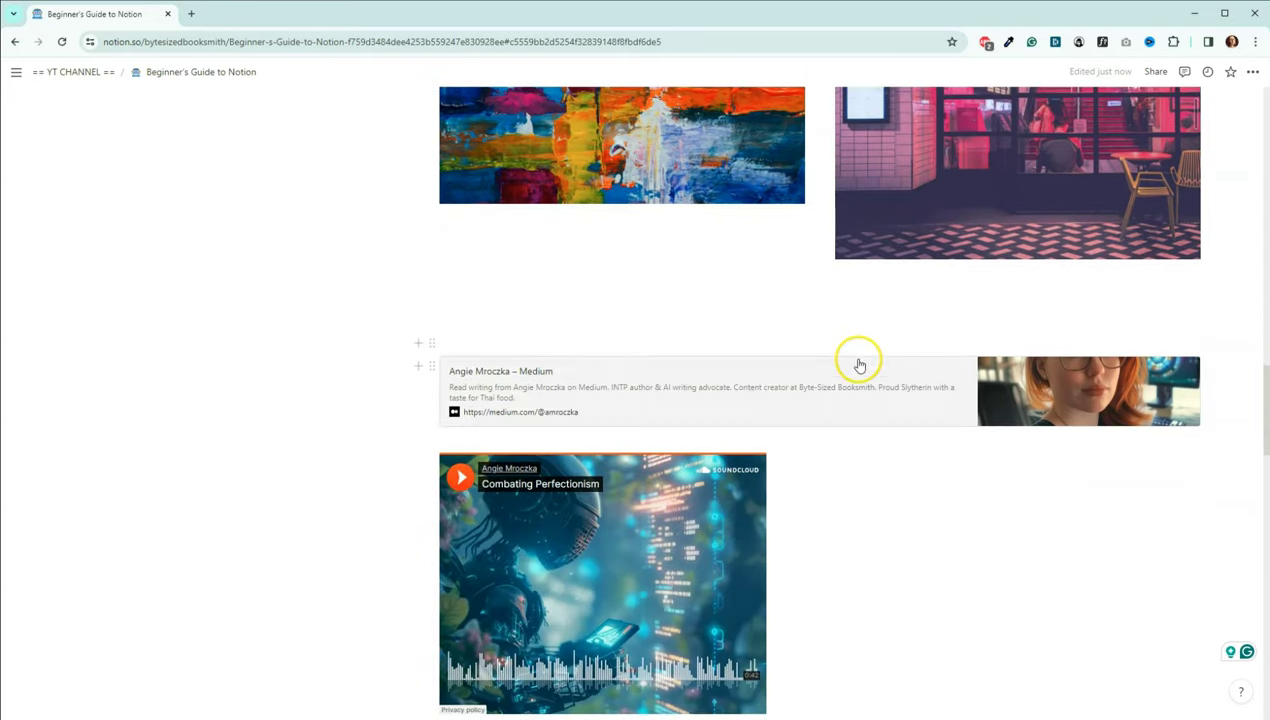
{"action": "left_click", "coordinate": [507, 305]}
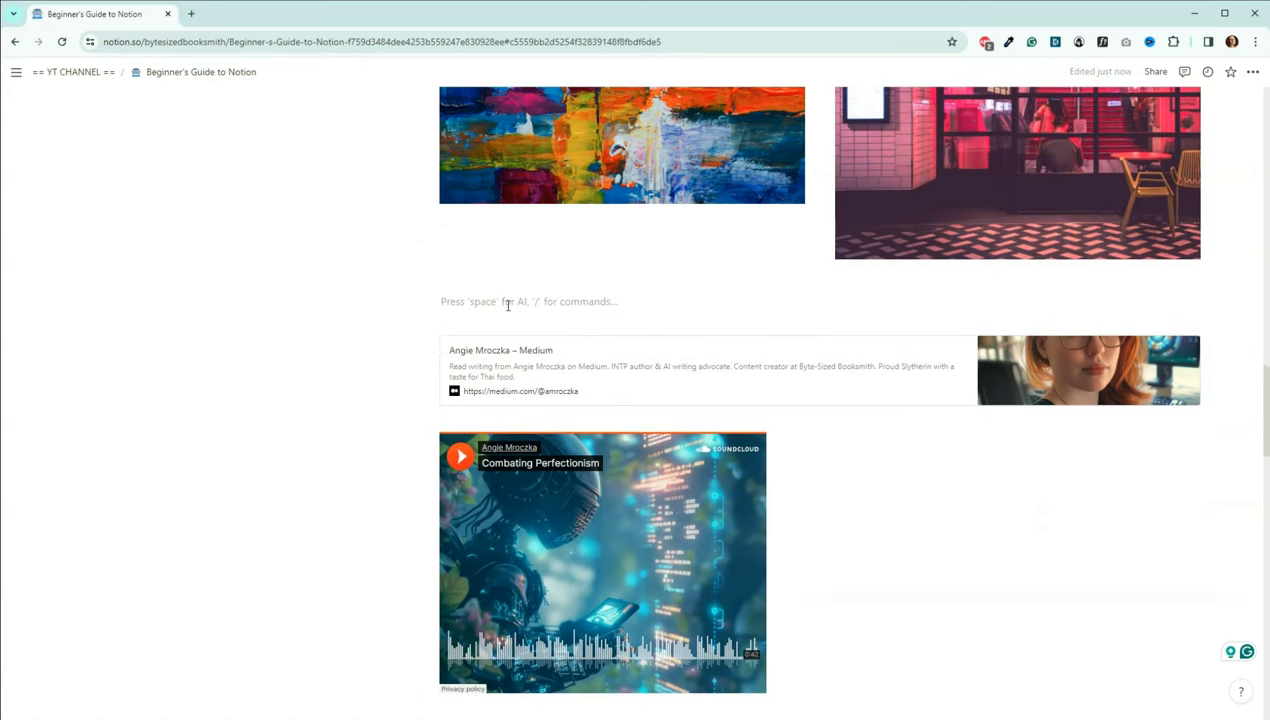
{"action": "key", "text": "Delete"}
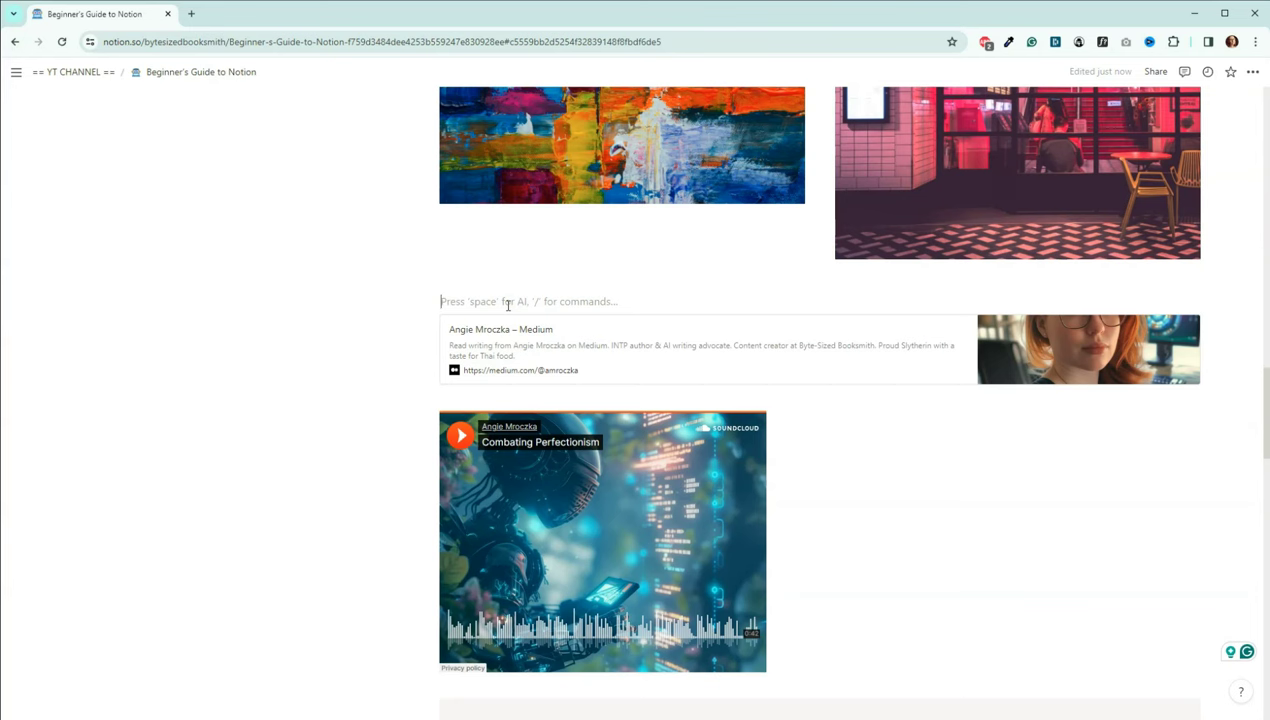
Search the block menu above the Medium bookmark for embed and link blocks, browse its media block types, and dismiss it.
{"action": "type", "text": "/emb"}
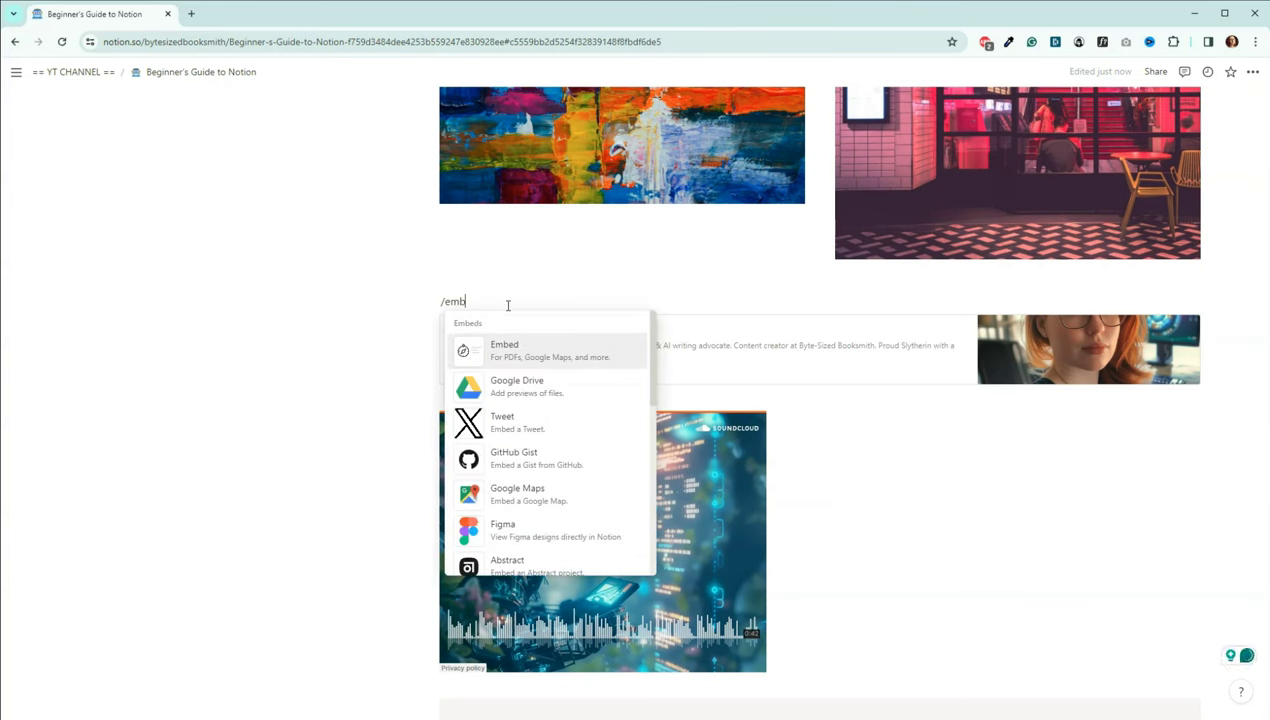
{"action": "key", "text": "BackSpace"}
{"action": "key", "text": "BackSpace"}
{"action": "key", "text": "BackSpace"}
{"action": "type", "text": "li"}
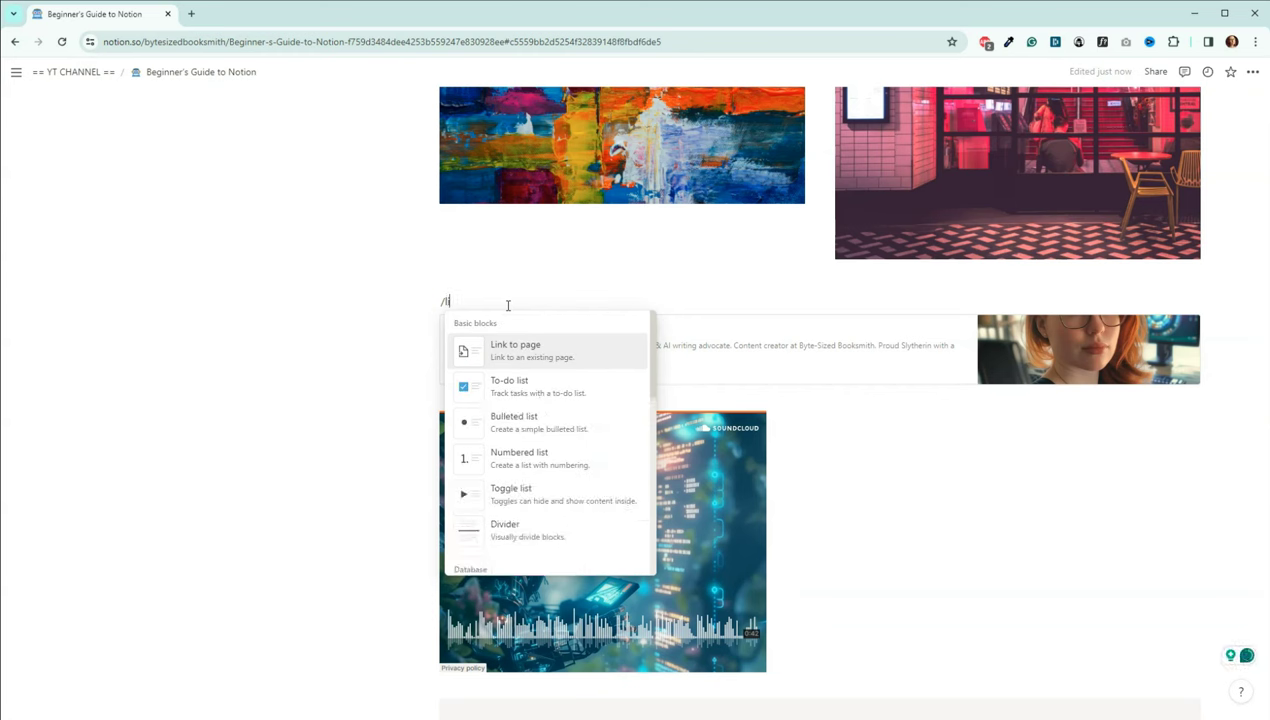
{"action": "key", "text": "BackSpace"}
{"action": "key", "text": "BackSpace"}
{"action": "scroll", "coordinate": [487, 455], "scroll_direction": "down", "scroll_amount": 3}
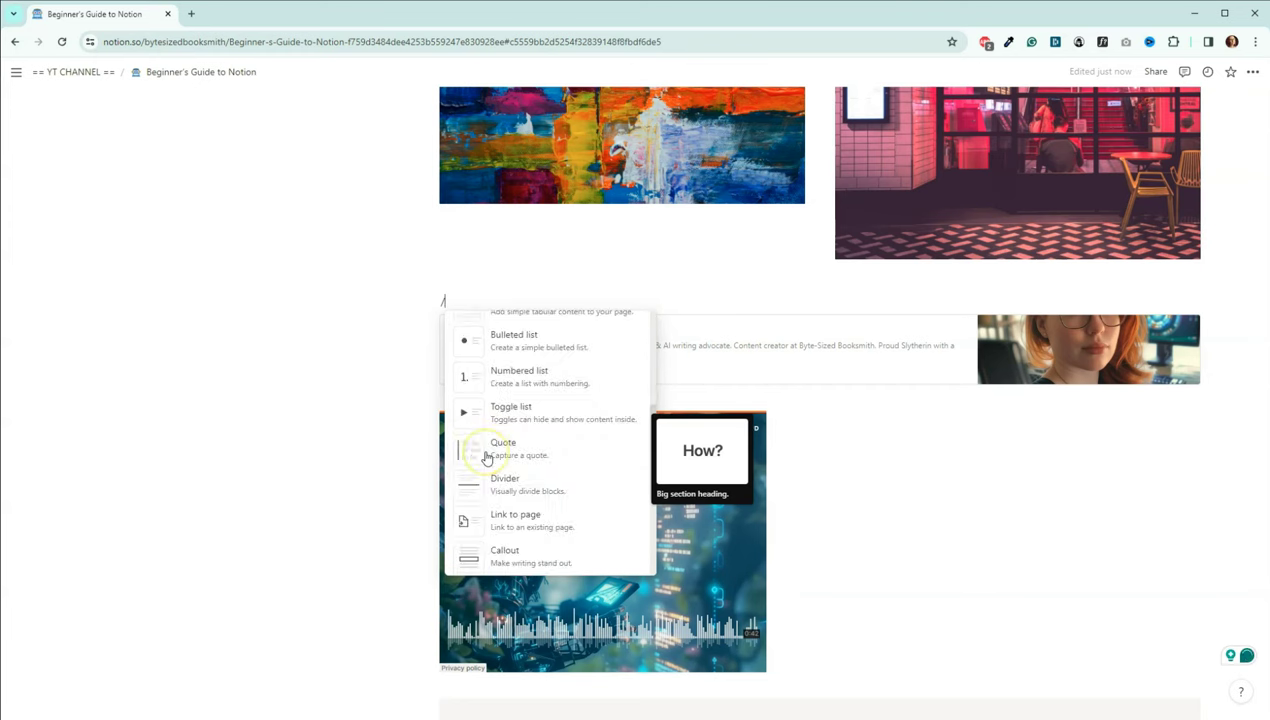
{"action": "scroll", "coordinate": [487, 455], "scroll_direction": "down", "scroll_amount": 6}
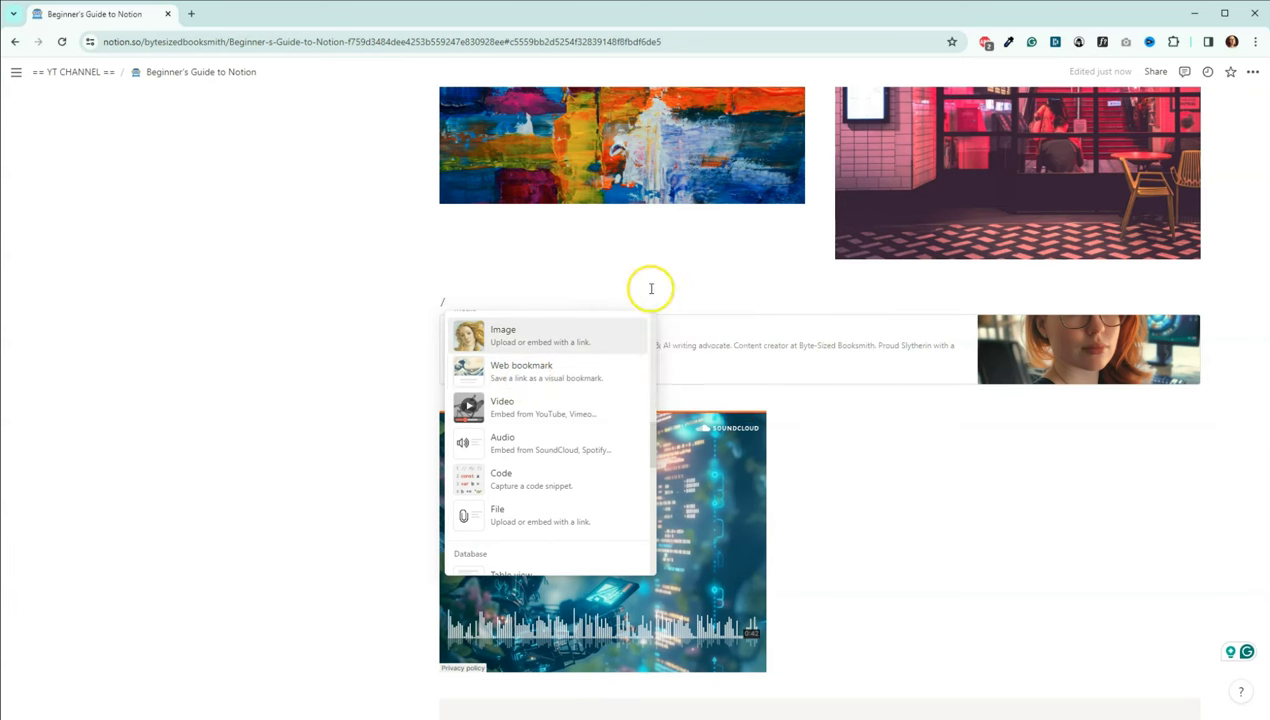
{"action": "left_click", "coordinate": [770, 436]}
{"action": "left_click", "coordinate": [488, 296]}
{"action": "key", "text": "BackSpace"}
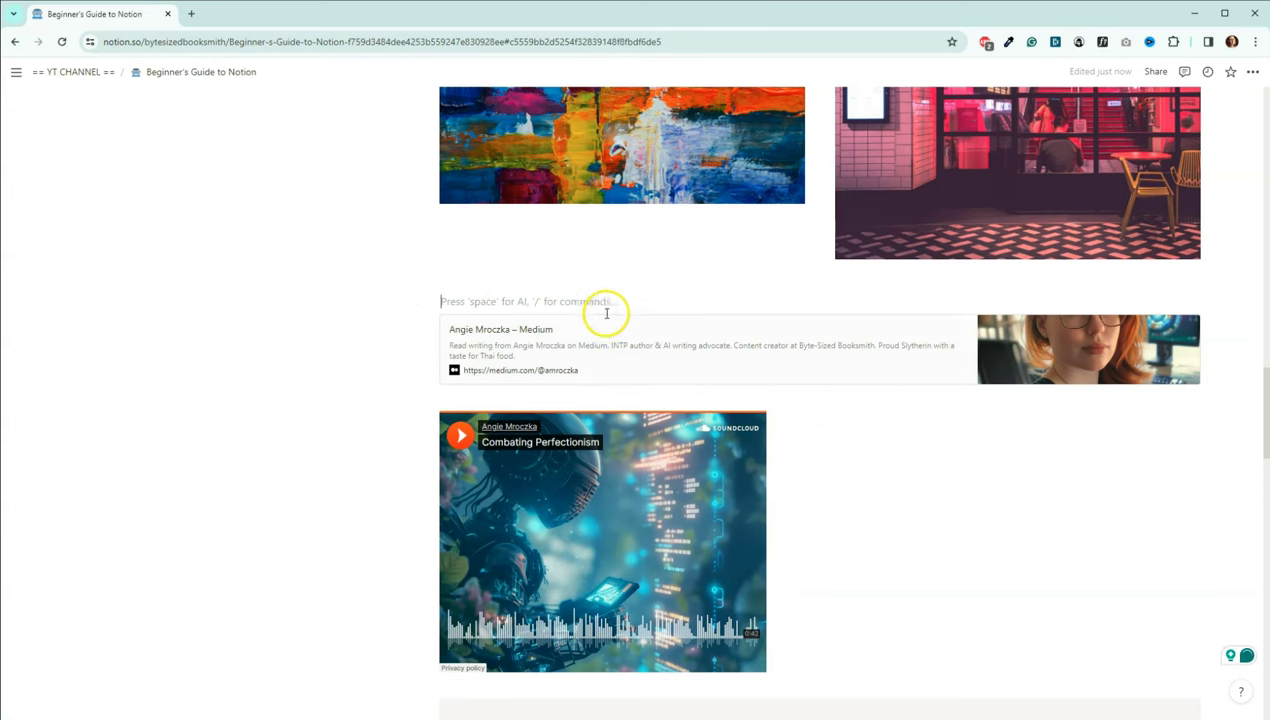
Examine the Medium bookmark, the SoundCloud audio embed and the HTML code block in the Media section.
{"action": "scroll", "coordinate": [635, 258], "scroll_direction": "down", "scroll_amount": 1}
{"action": "scroll", "coordinate": [894, 310], "scroll_direction": "down", "scroll_amount": 2}
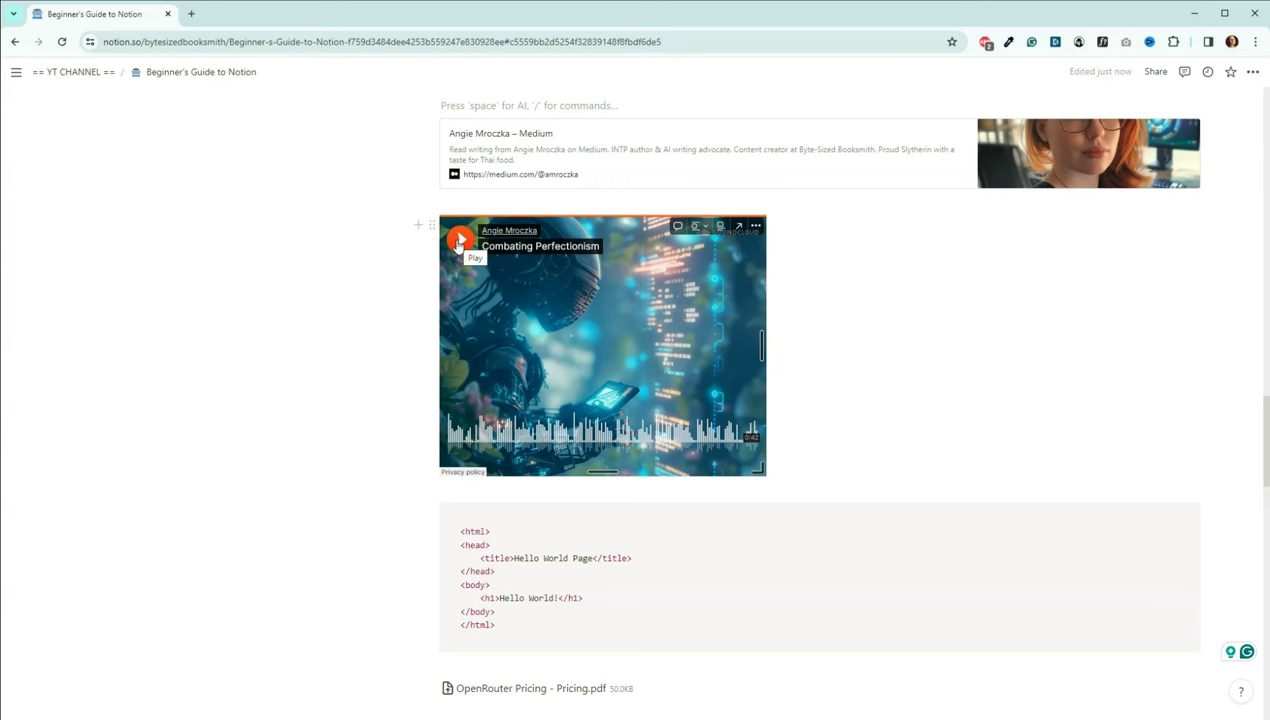
{"action": "scroll", "coordinate": [853, 306], "scroll_direction": "down", "scroll_amount": 2}
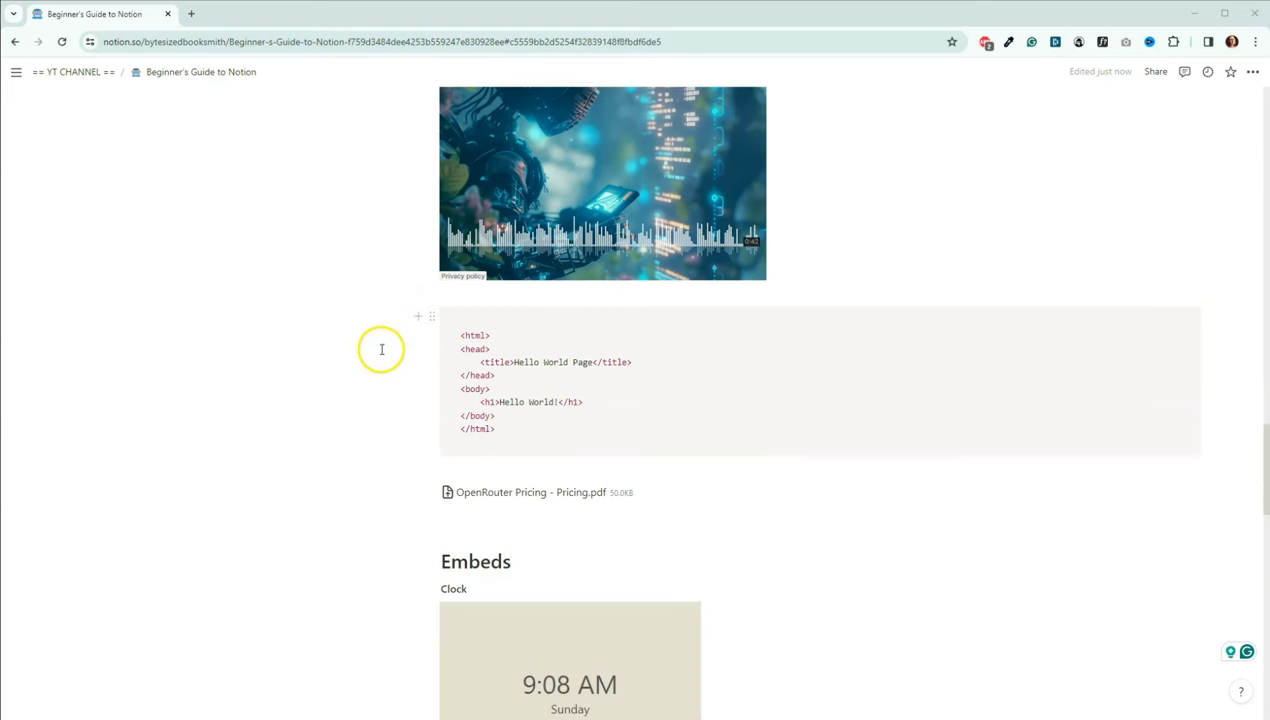
{"action": "left_click", "coordinate": [524, 331]}
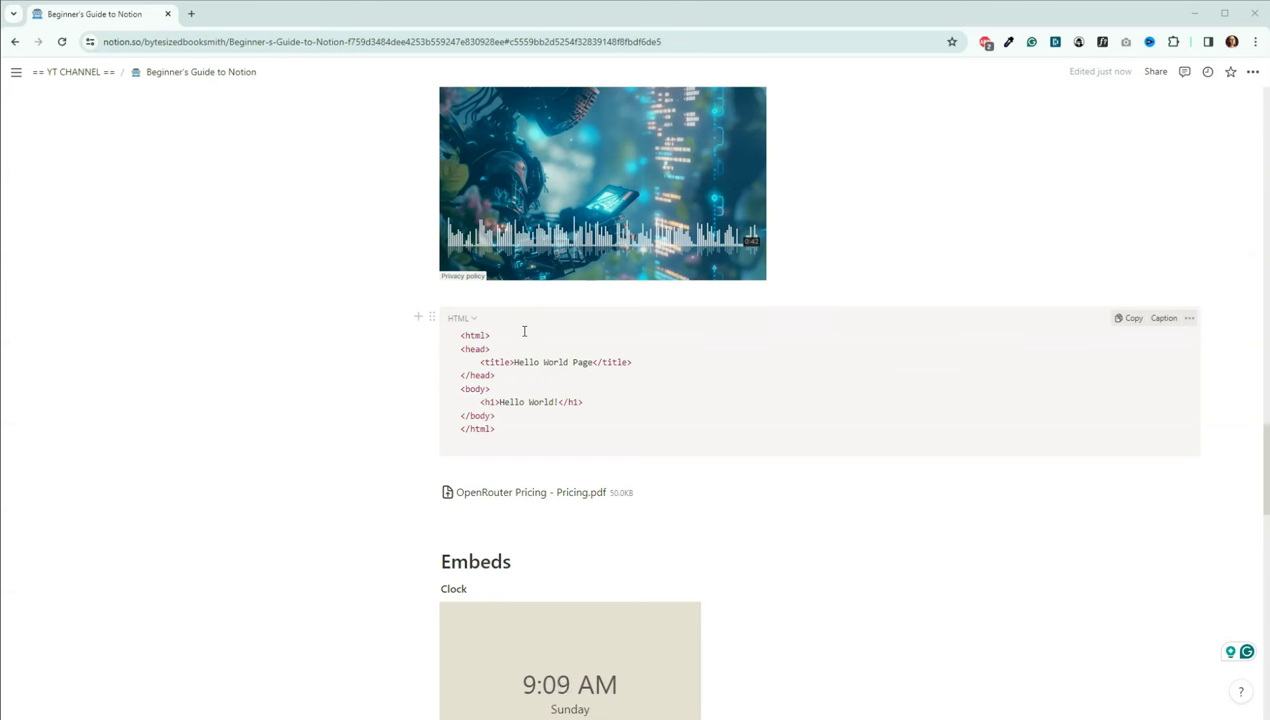
{"action": "left_click", "coordinate": [489, 466]}
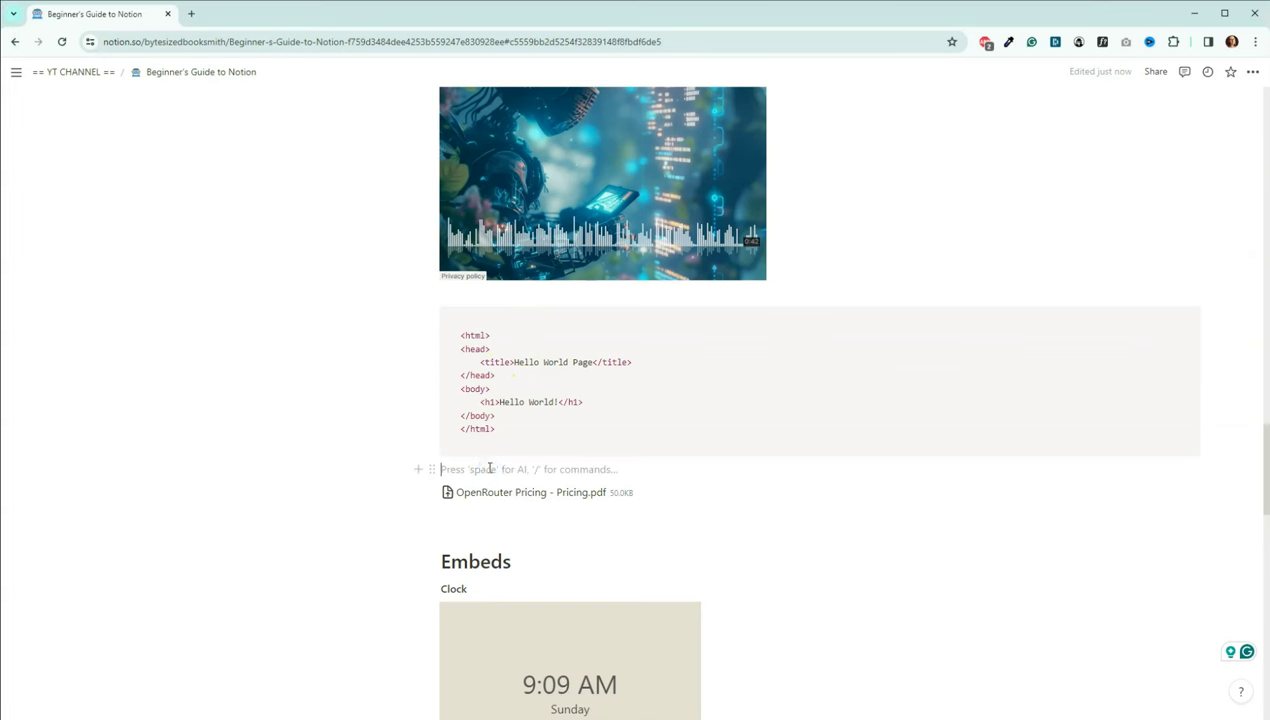
{"action": "type", "text": "/cod"}
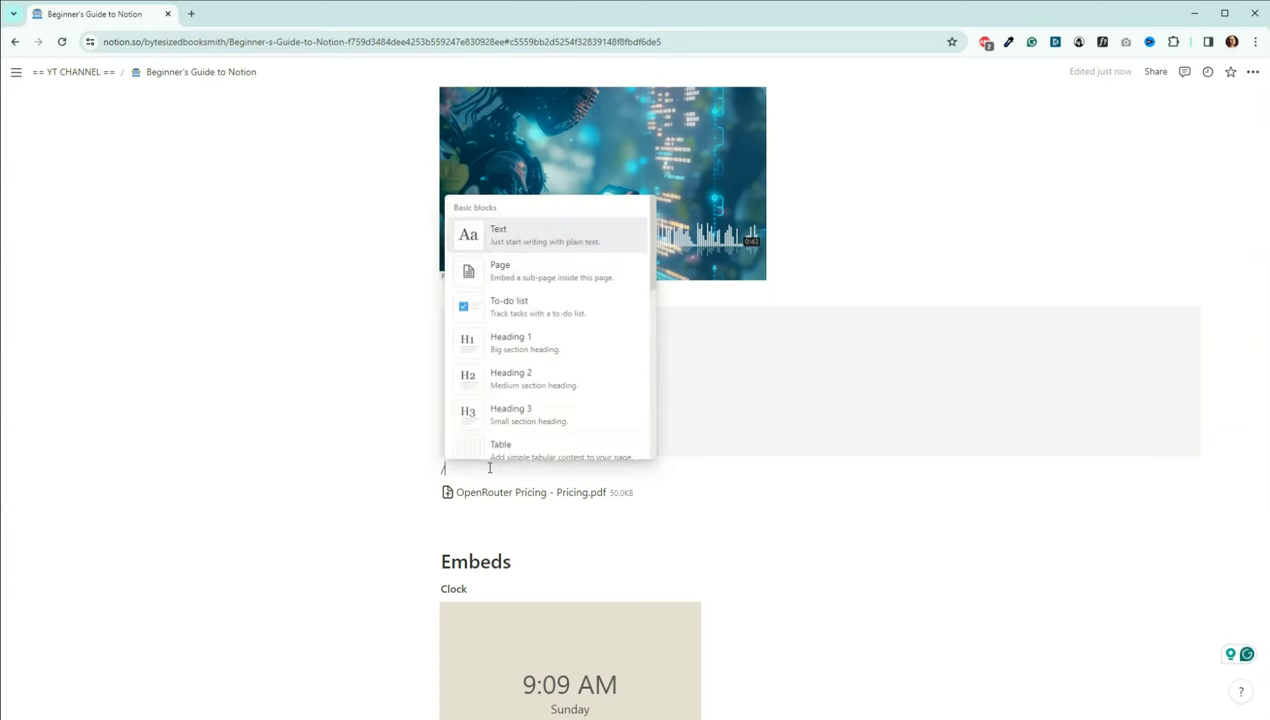
{"action": "key", "text": "BackSpace"}
{"action": "key", "text": "BackSpace"}
{"action": "key", "text": "BackSpace"}
{"action": "key", "text": "BackSpace"}
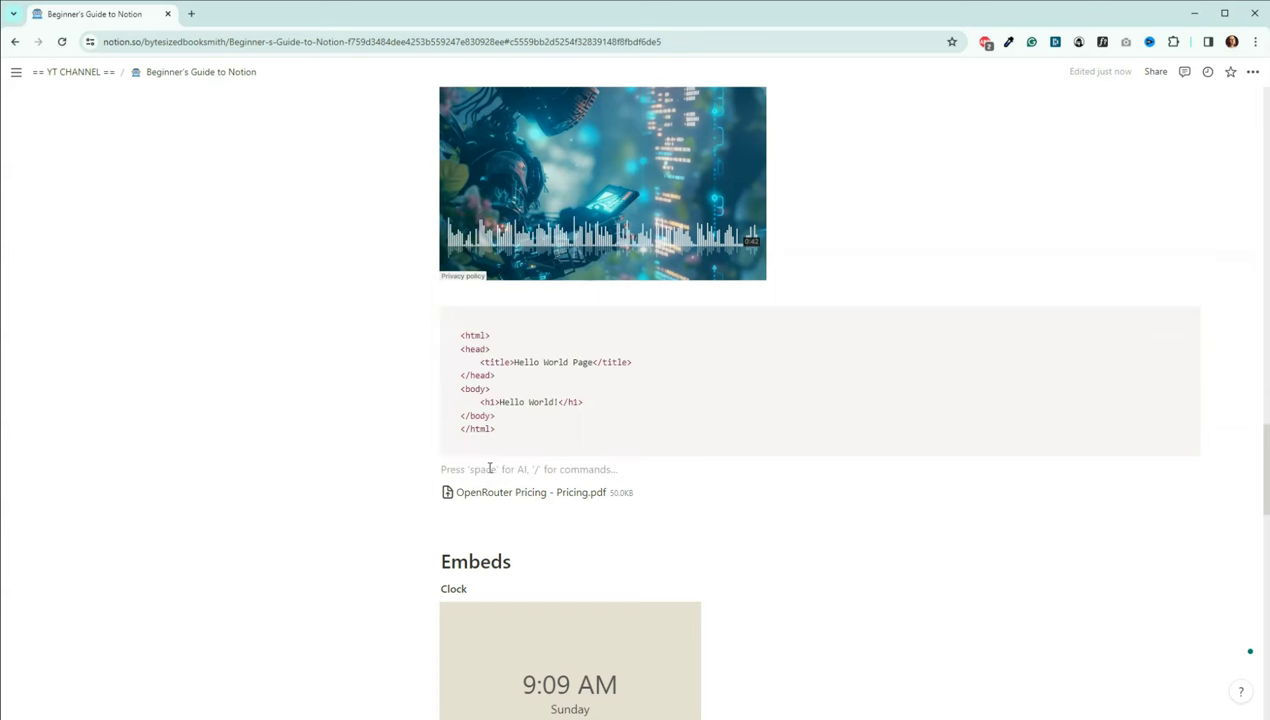
Copy the contents of the HTML code block.
{"action": "left_click", "coordinate": [495, 508]}
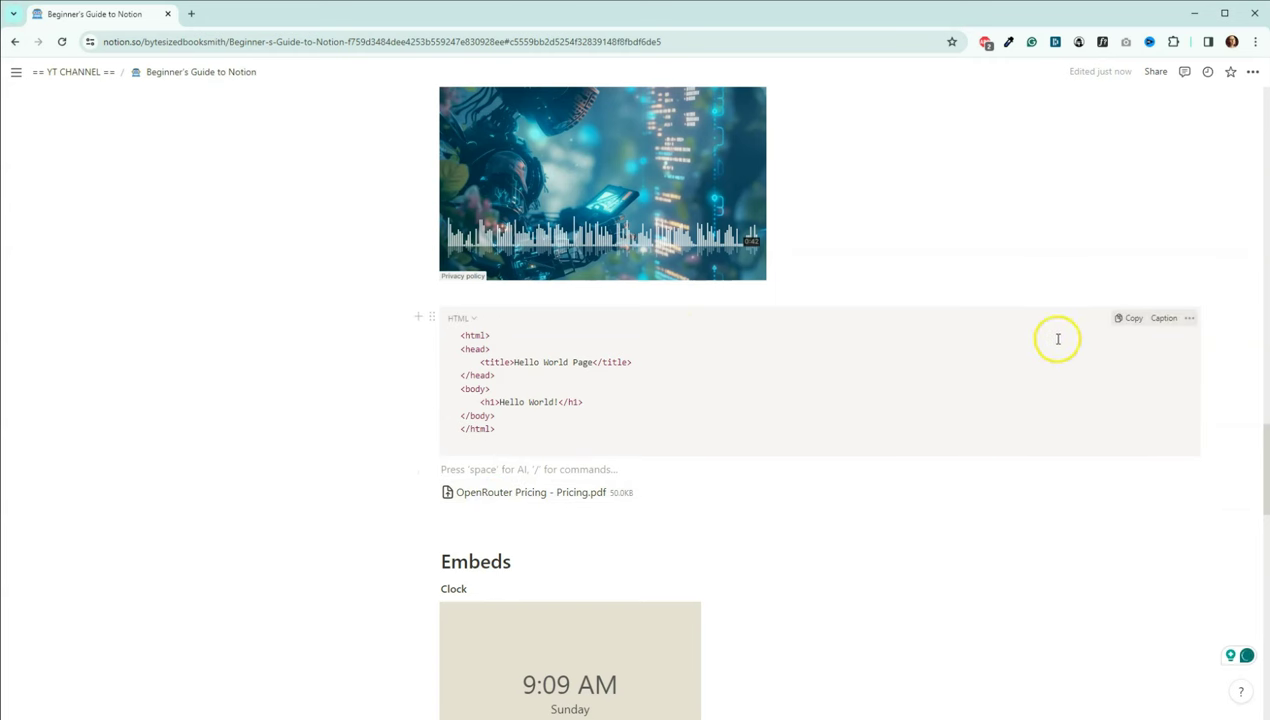
{"action": "left_click", "coordinate": [1134, 321]}
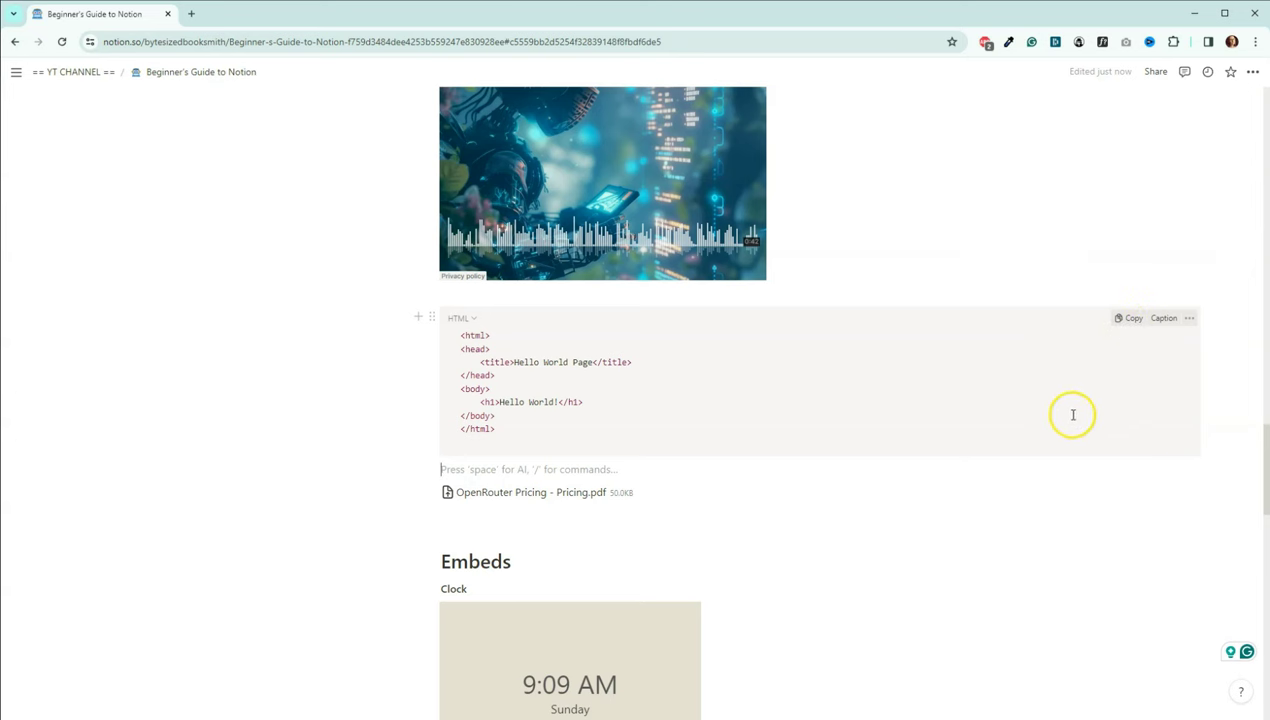
Open the attached file OpenRouter Pricing - Pricing.pdf to view it, and close it to return to the Notion page.
{"action": "scroll", "coordinate": [1060, 352], "scroll_direction": "down", "scroll_amount": 2}
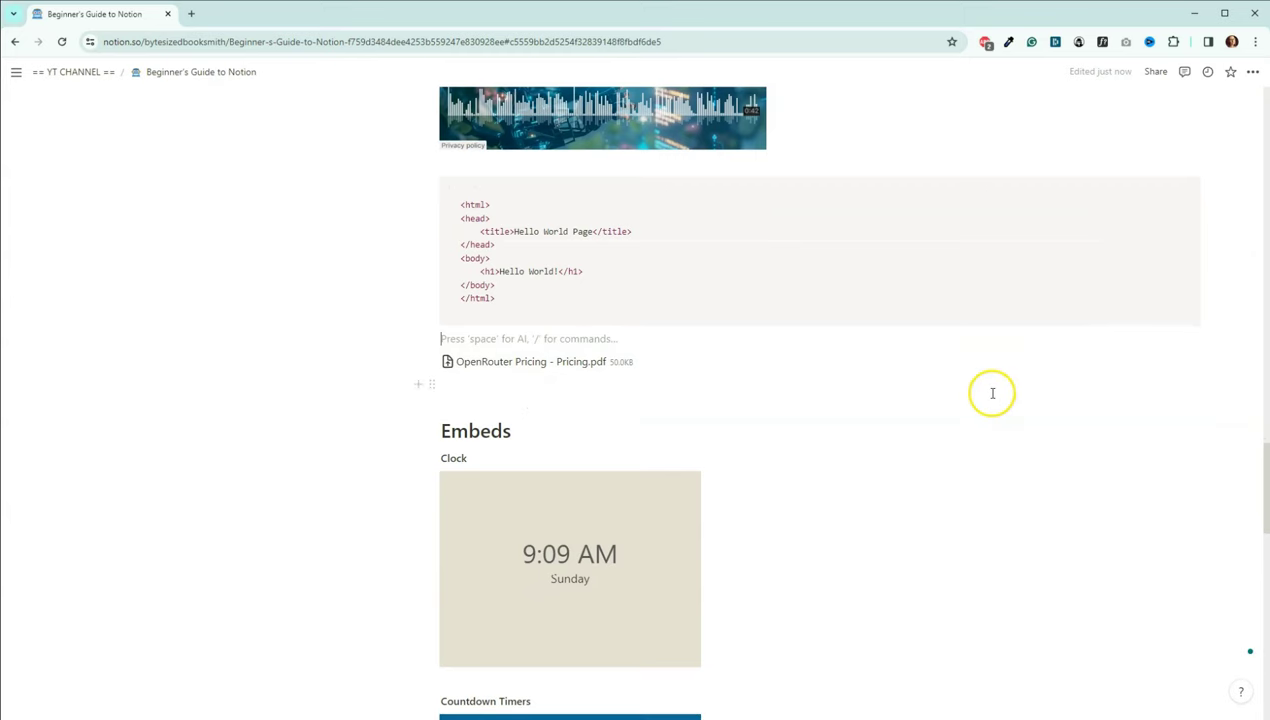
{"action": "scroll", "coordinate": [992, 393], "scroll_direction": "down", "scroll_amount": 1}
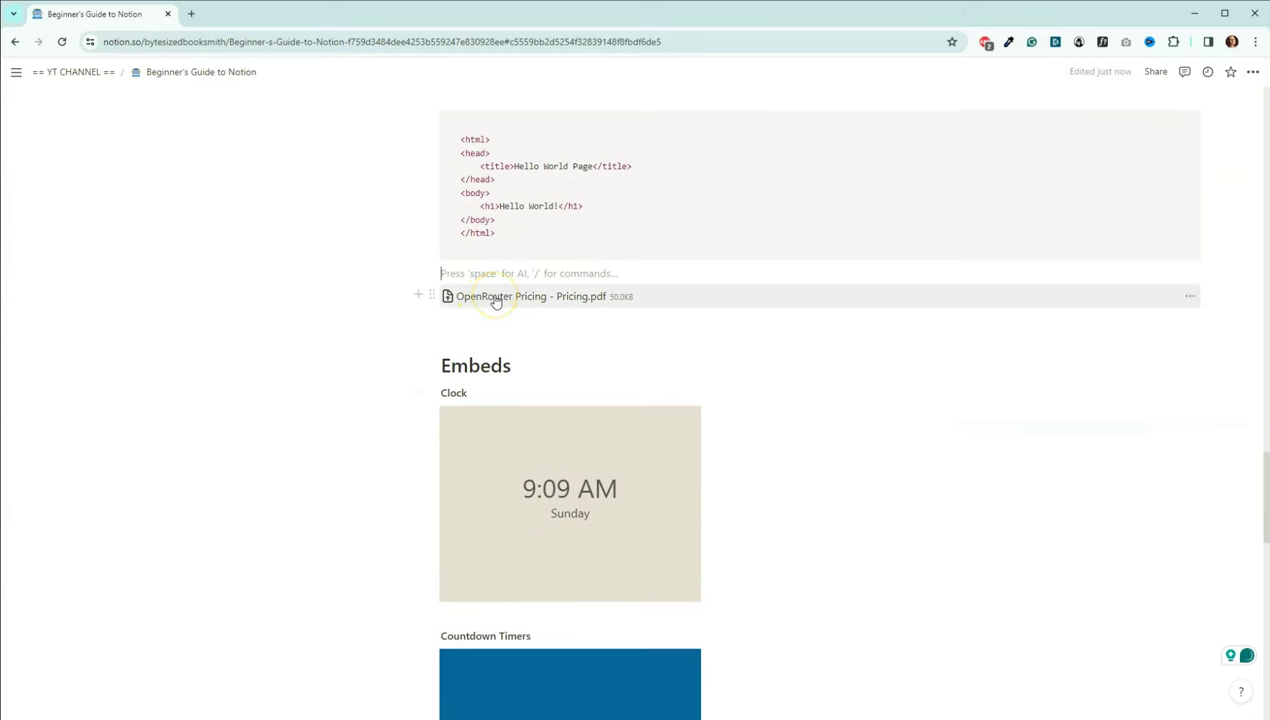
{"action": "left_click", "coordinate": [485, 297]}
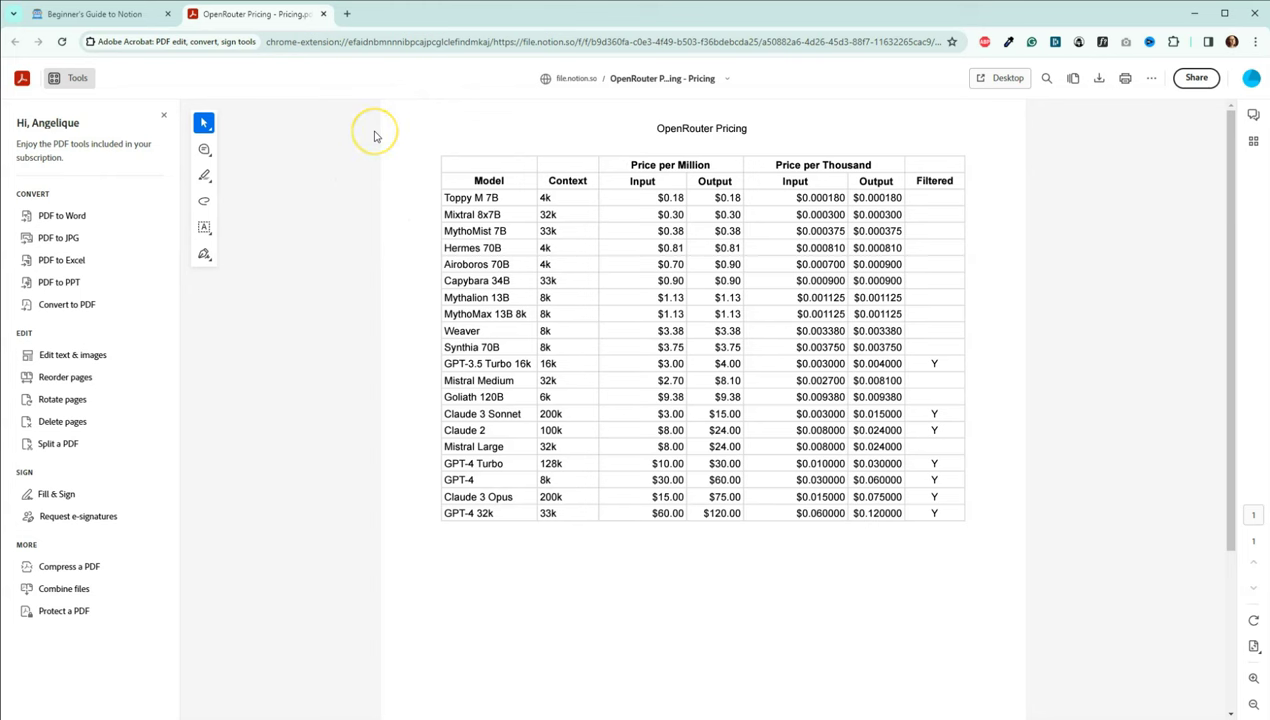
{"action": "left_click", "coordinate": [323, 13]}
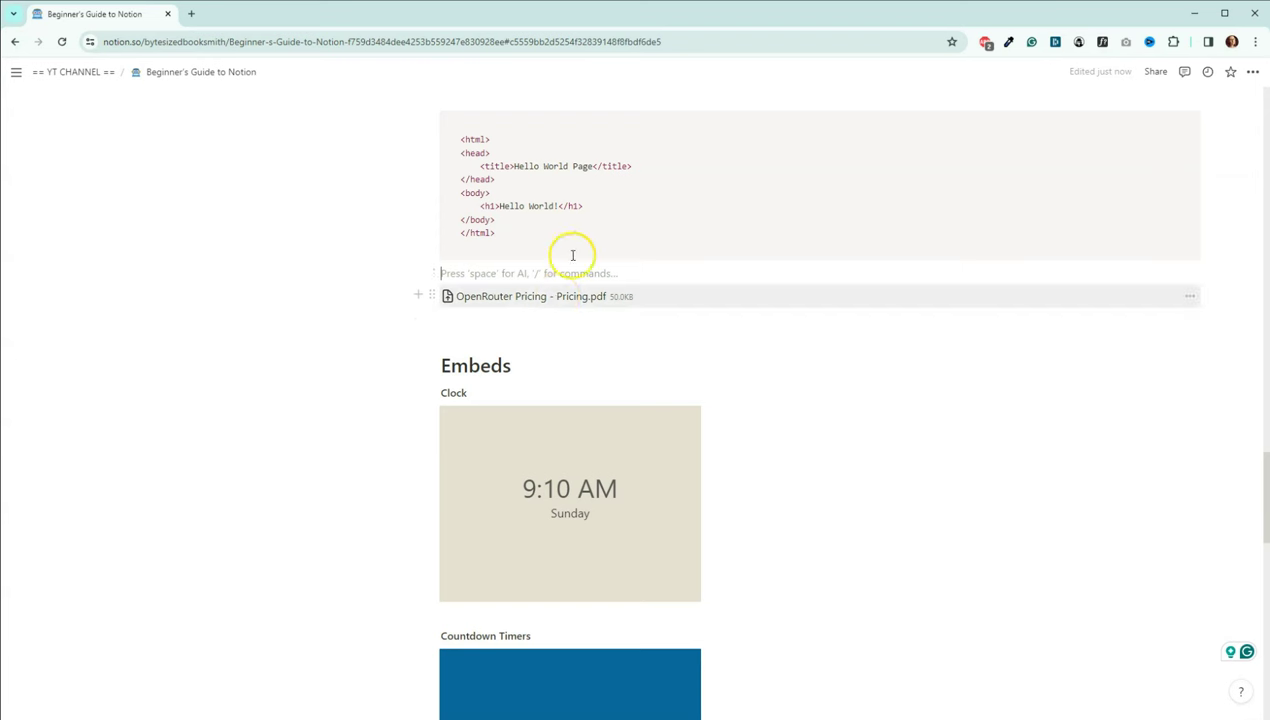
{"action": "scroll", "coordinate": [398, 222], "scroll_direction": "down", "scroll_amount": 2}
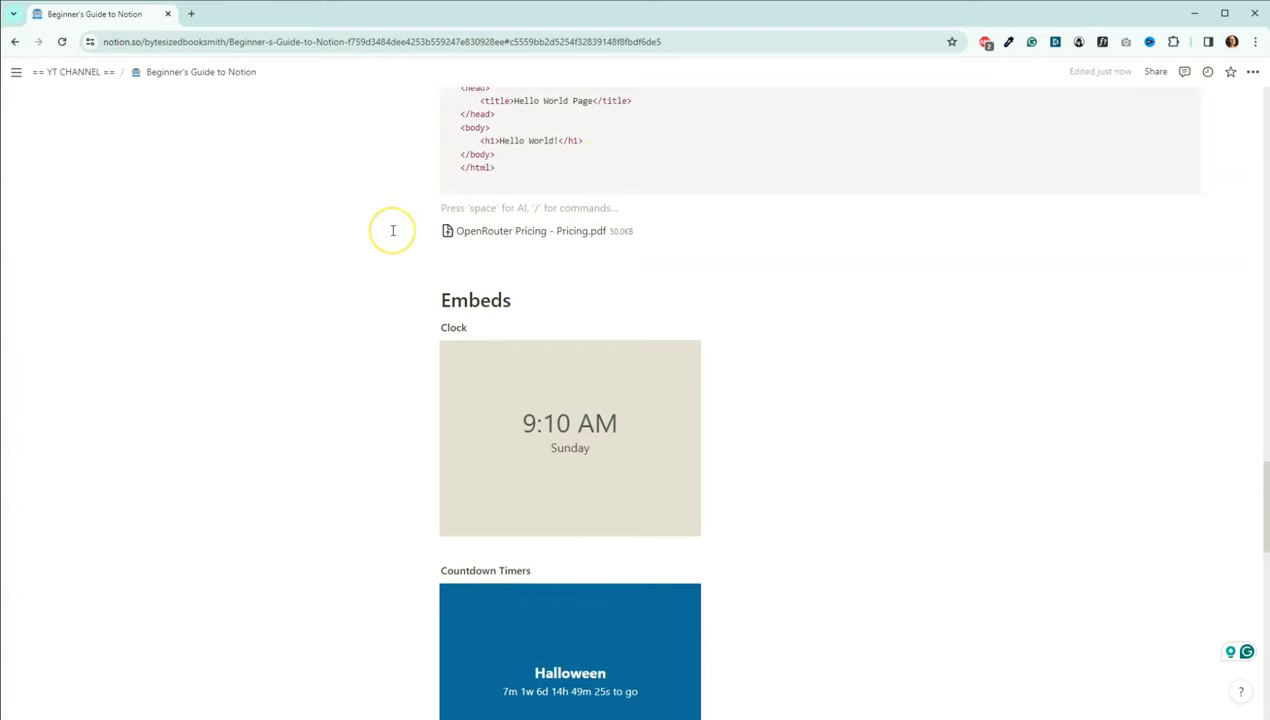